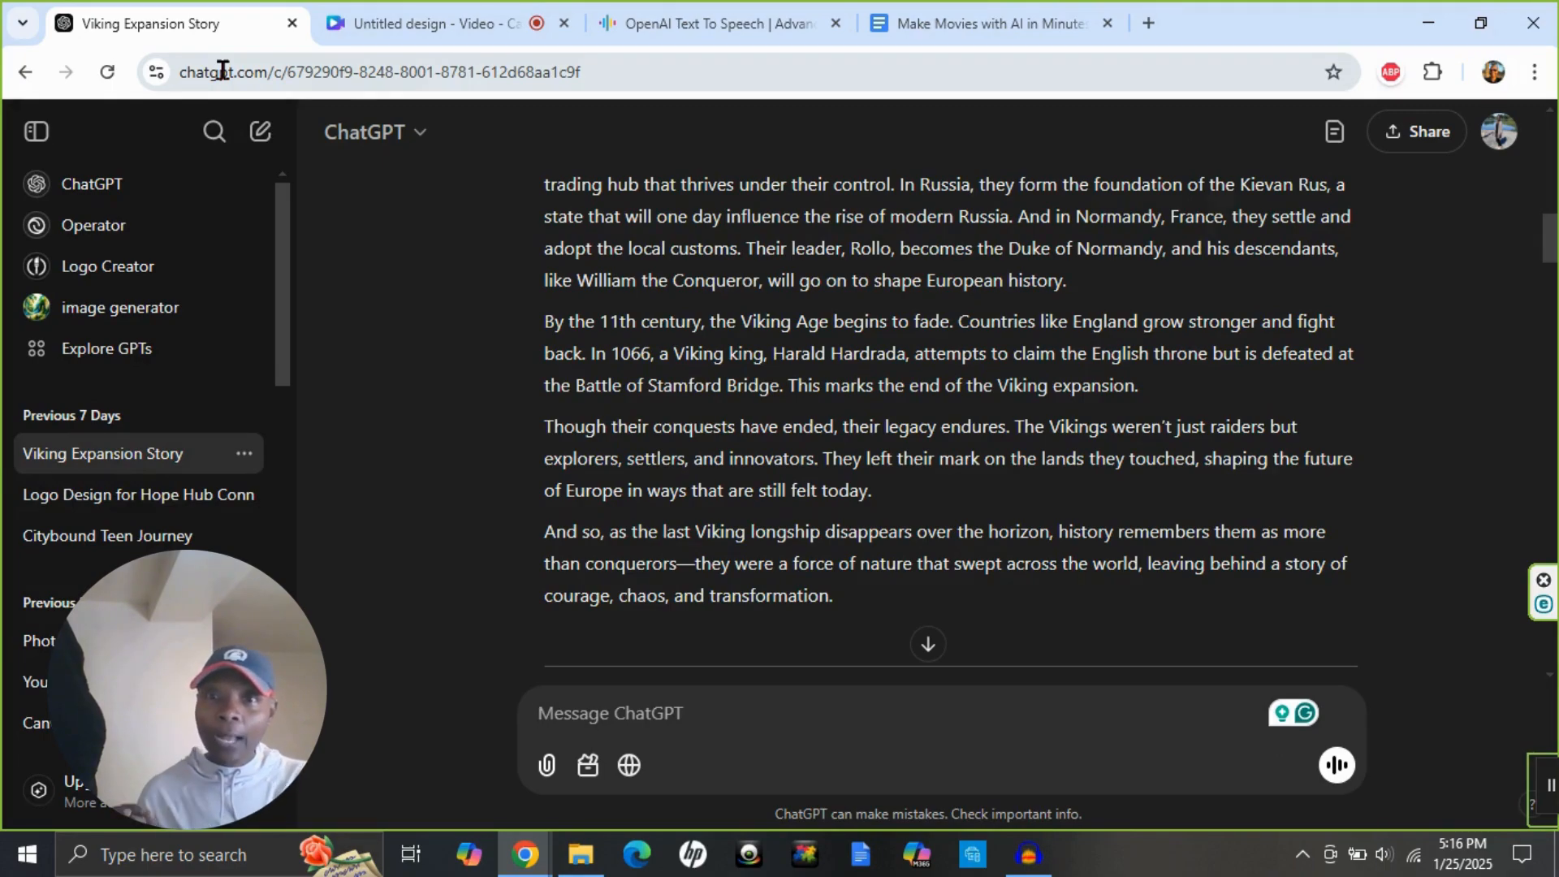
Read through the Viking conquest story in the chat and compare it with the edited script in the Google Docs document.
scroll(615, 311, "up", 6)
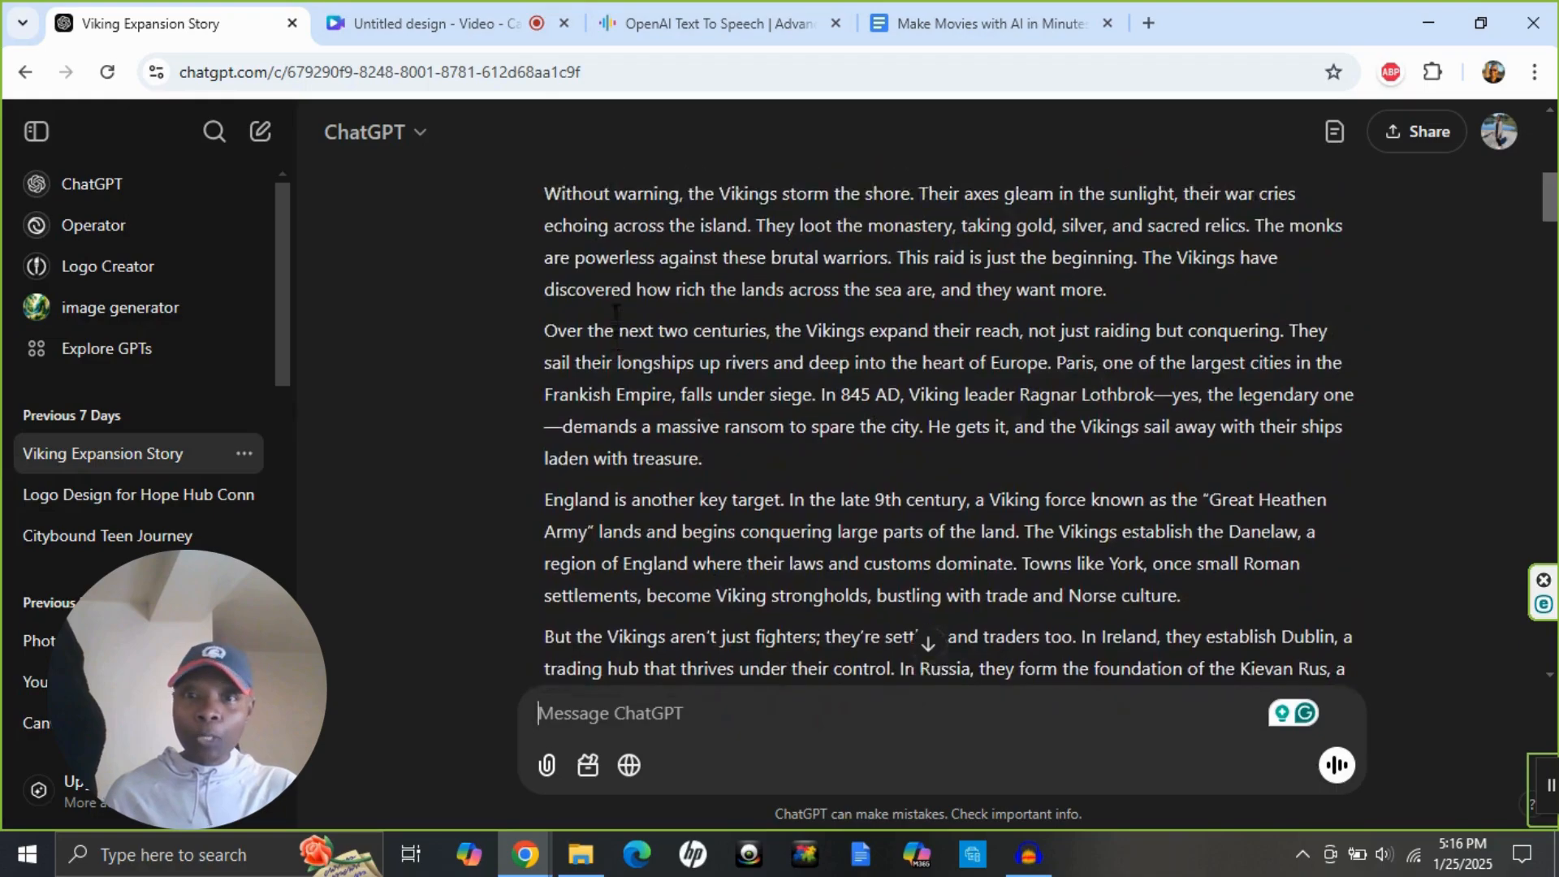
scroll(615, 311, "up", 4)
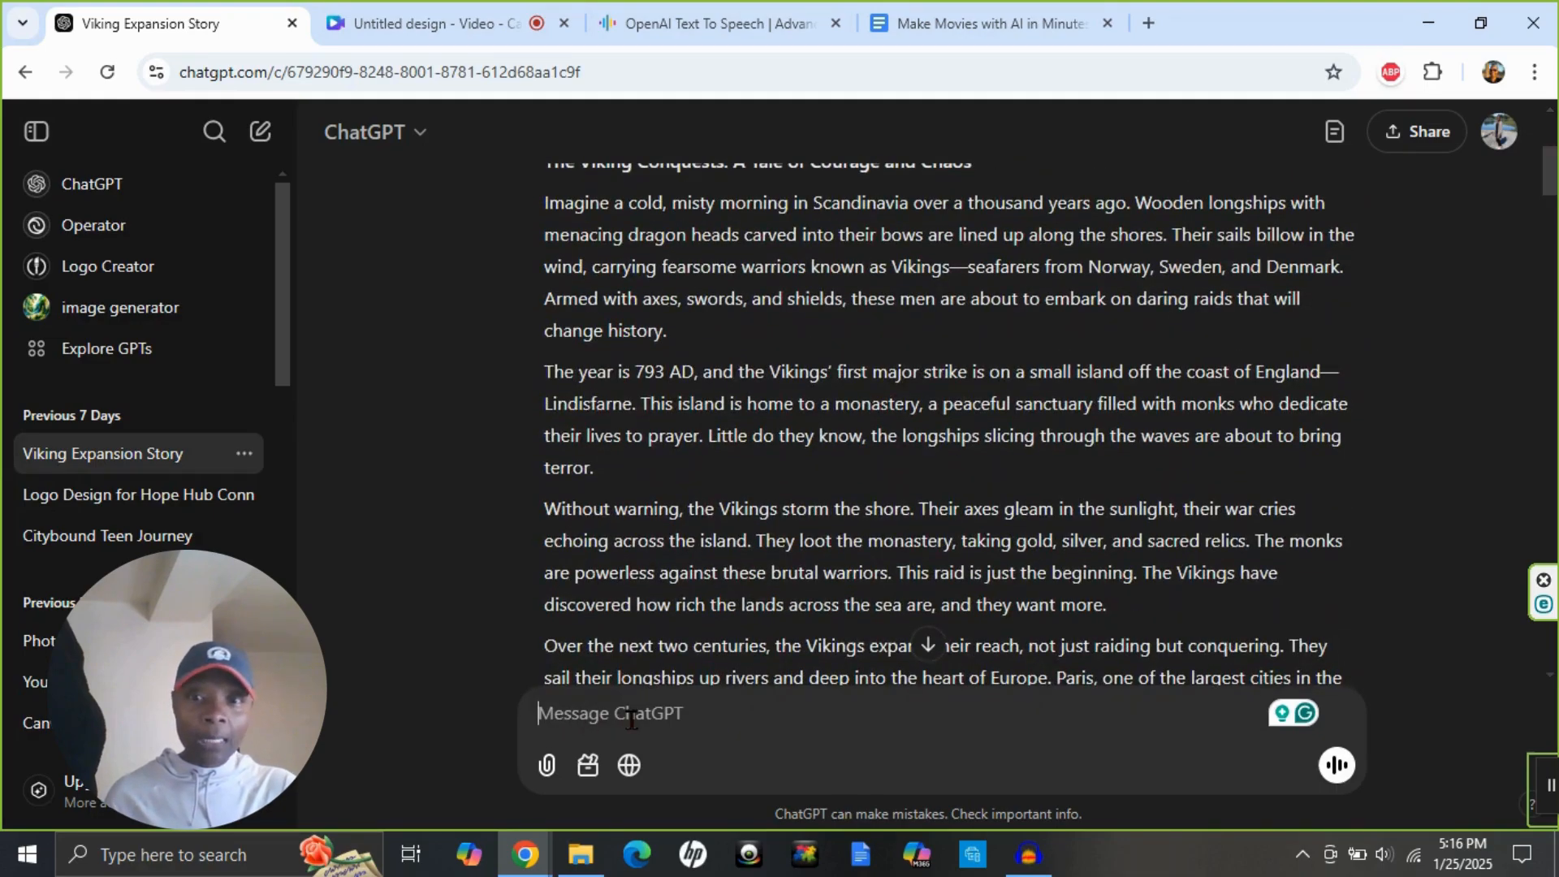
left_click(560, 713)
scroll(785, 226, "up", 4)
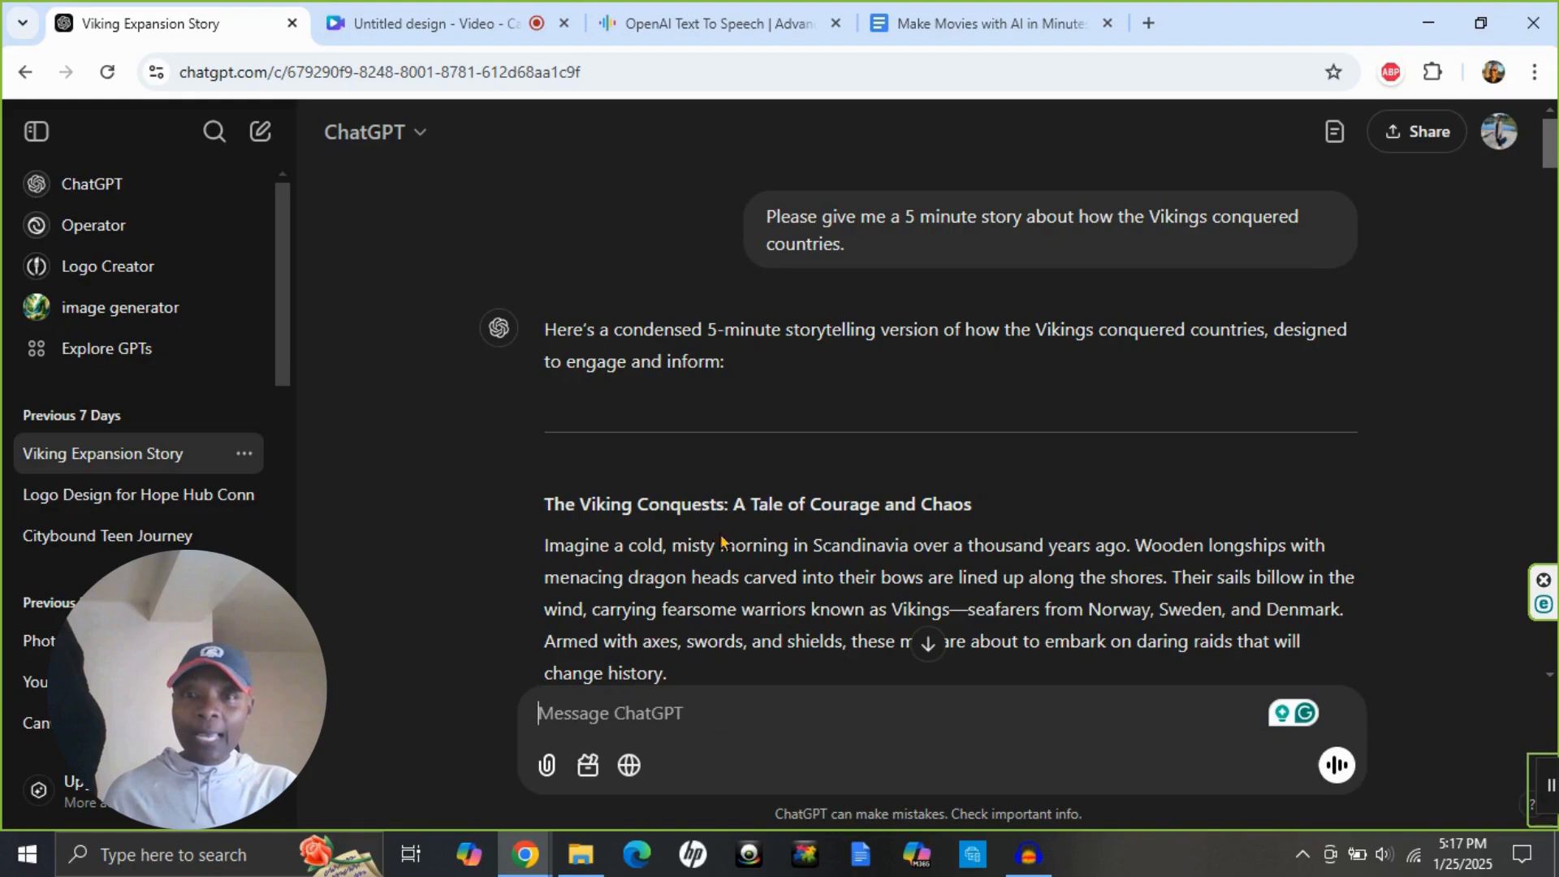
scroll(719, 535, "down", 3)
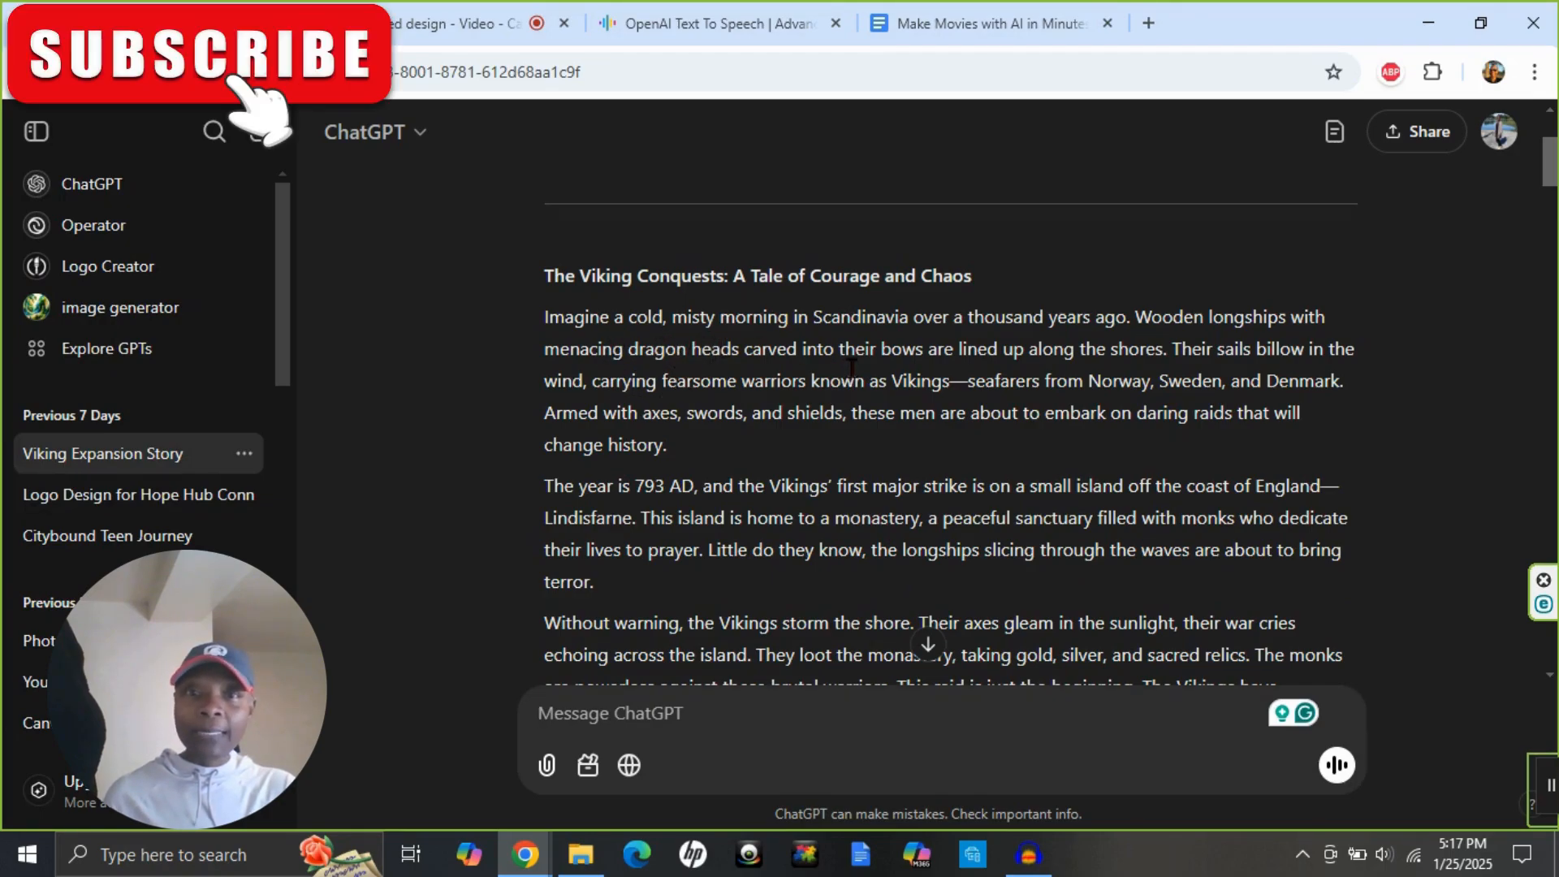
scroll(865, 366, "down", 5)
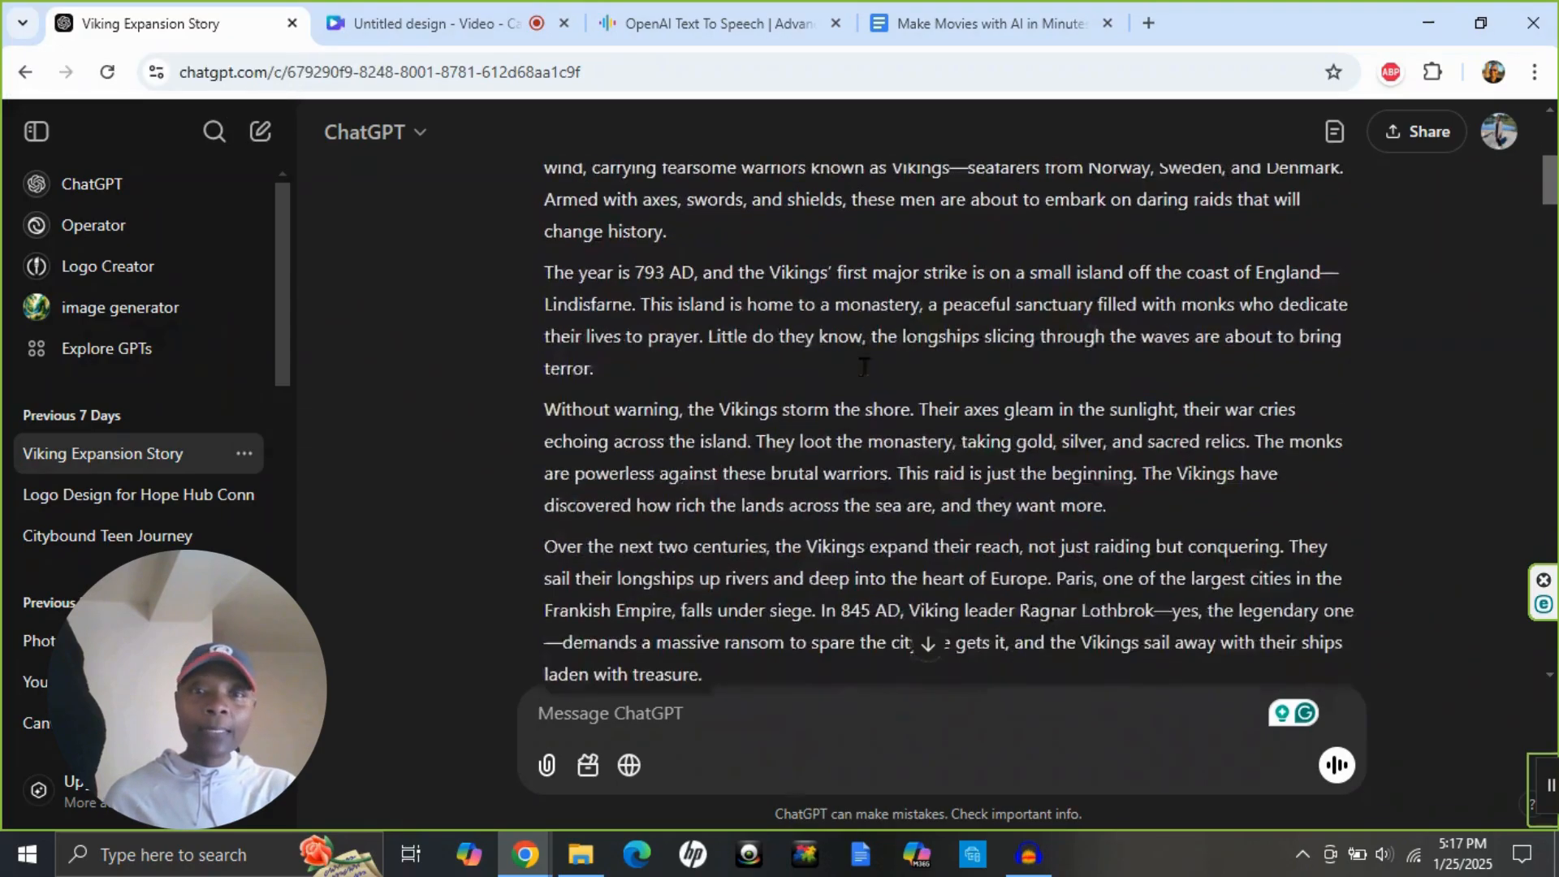
scroll(856, 367, "down", 4)
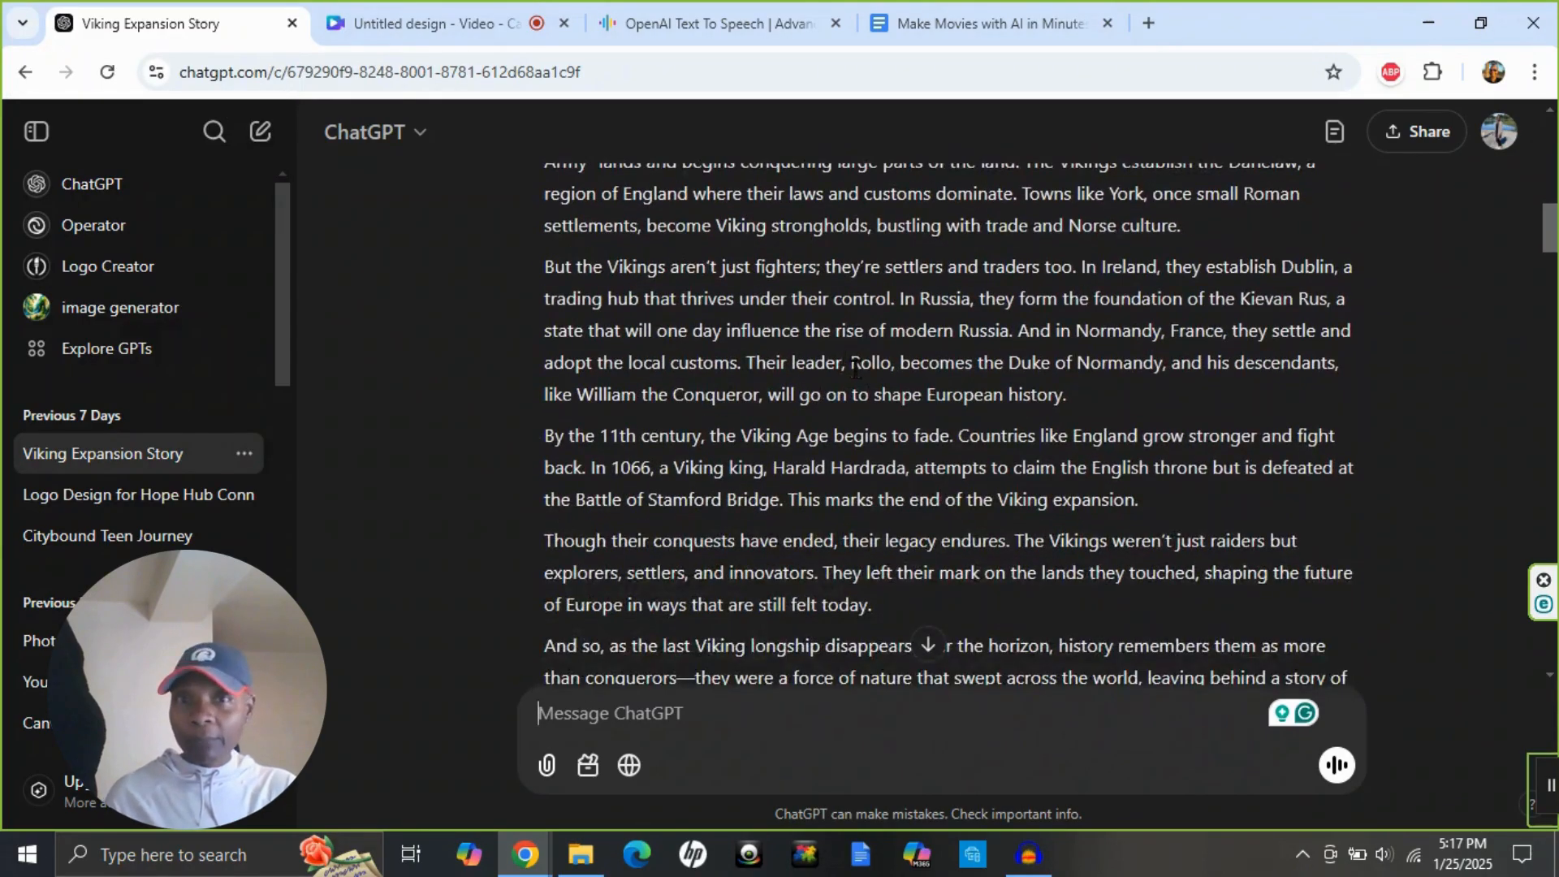
scroll(857, 370, "down", 1)
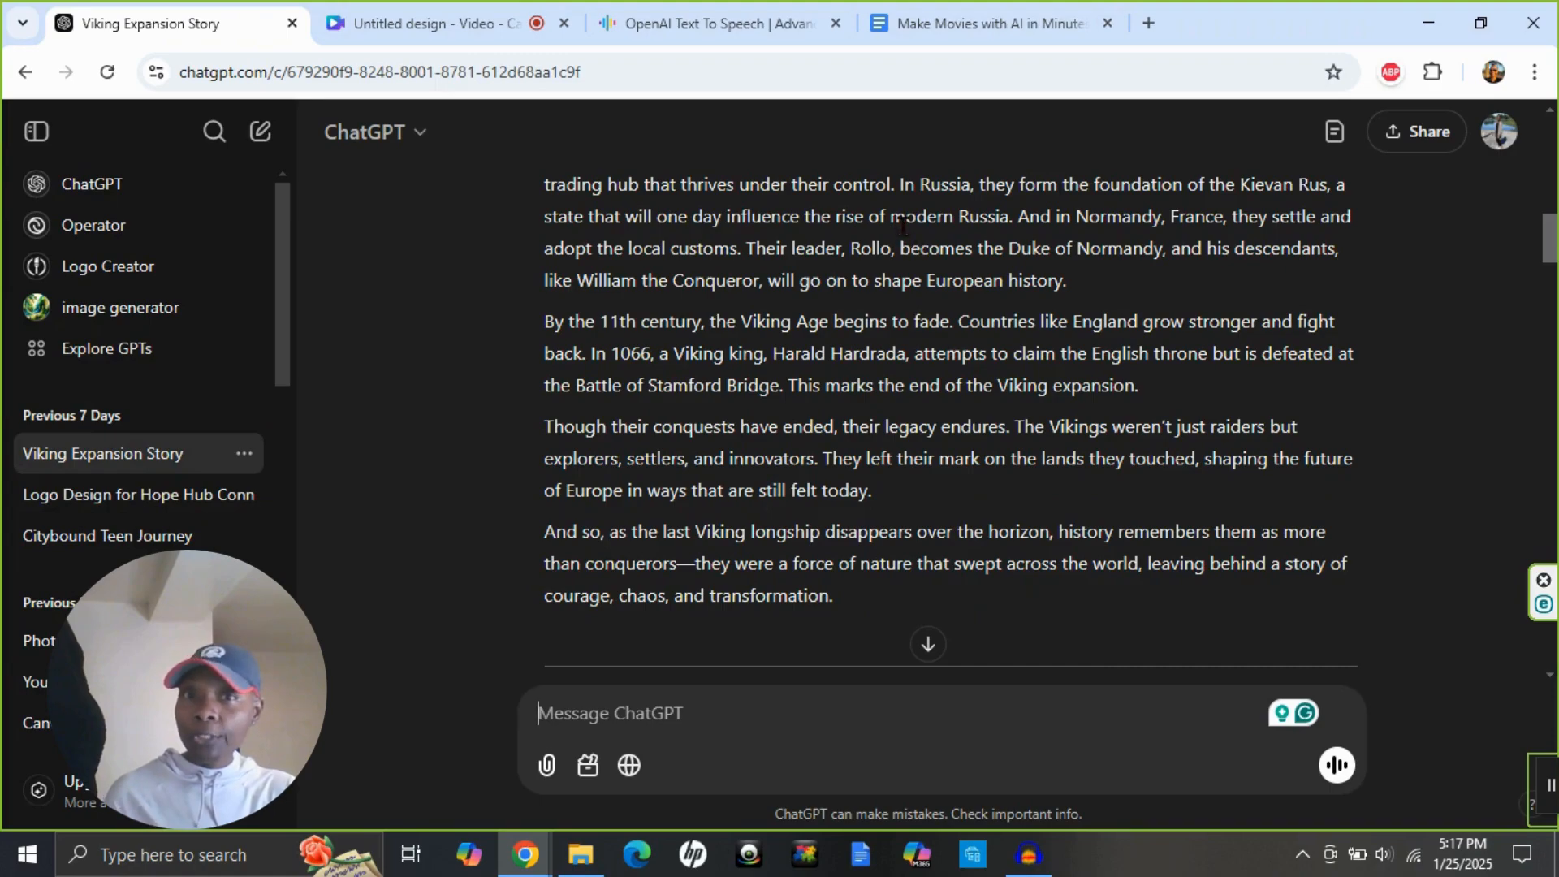
left_click(924, 38)
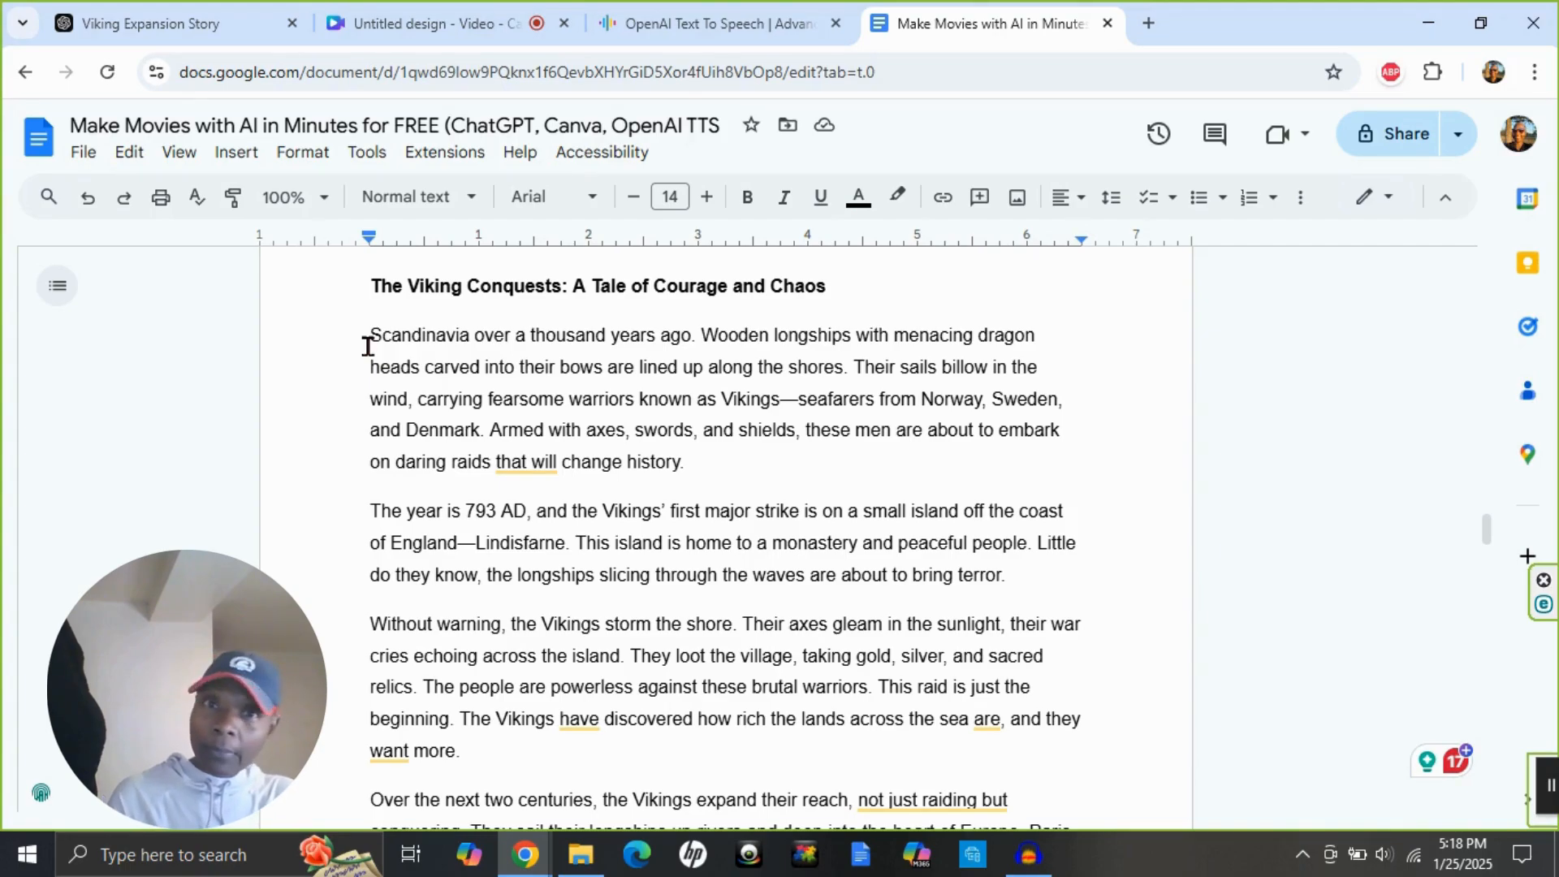
Return to the ChatGPT conversation and review the request for three Runway Gen 3 image prompts and the prompts supplied.
left_click(176, 23)
scroll(714, 512, "down", 10)
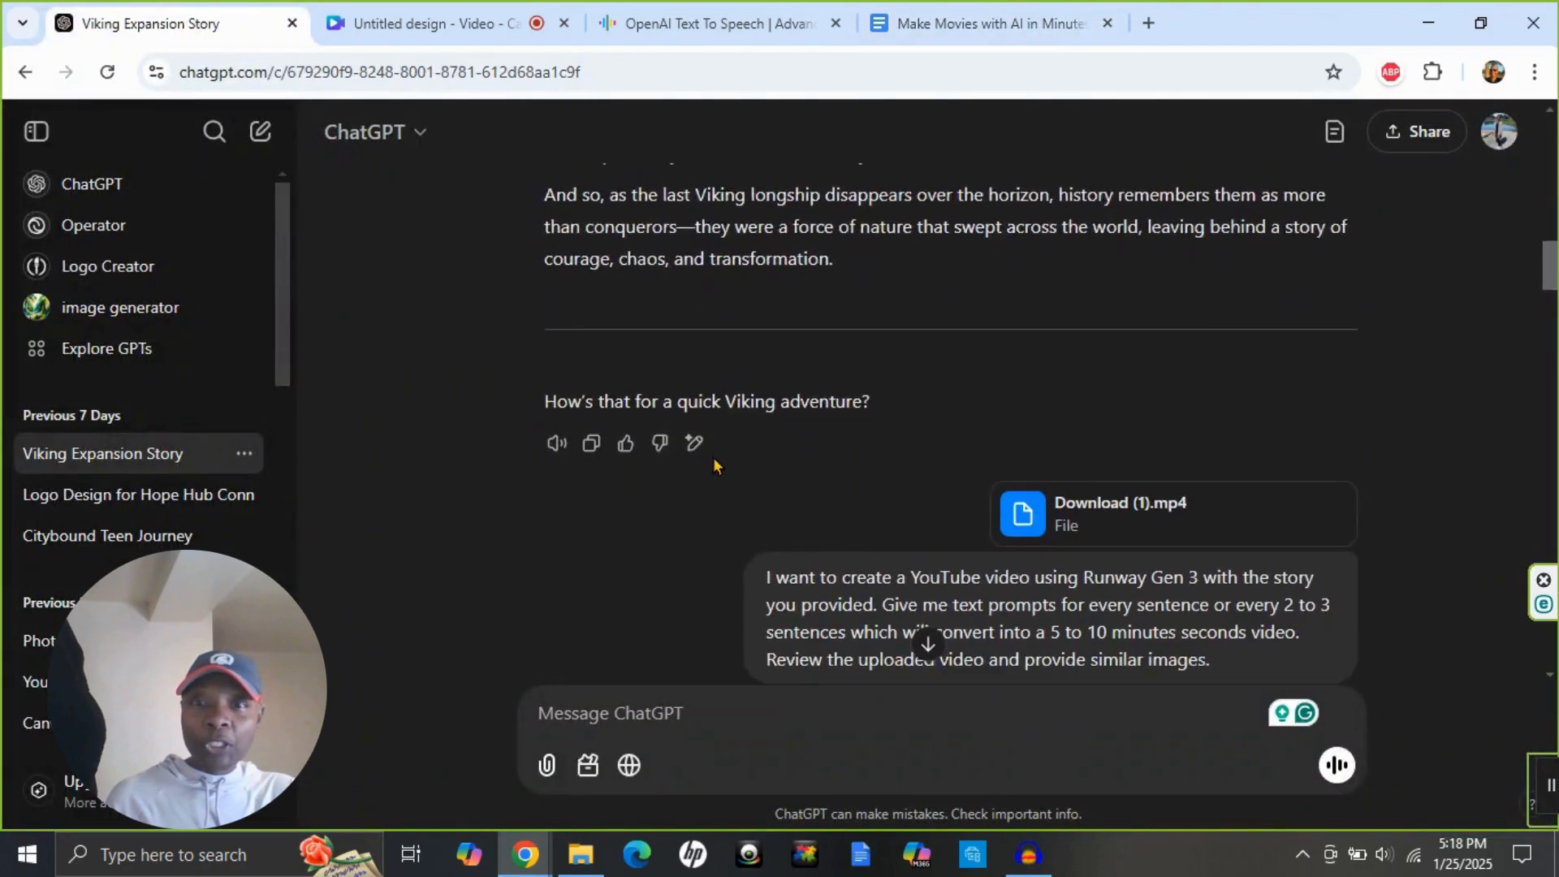
scroll(703, 448, "down", 10)
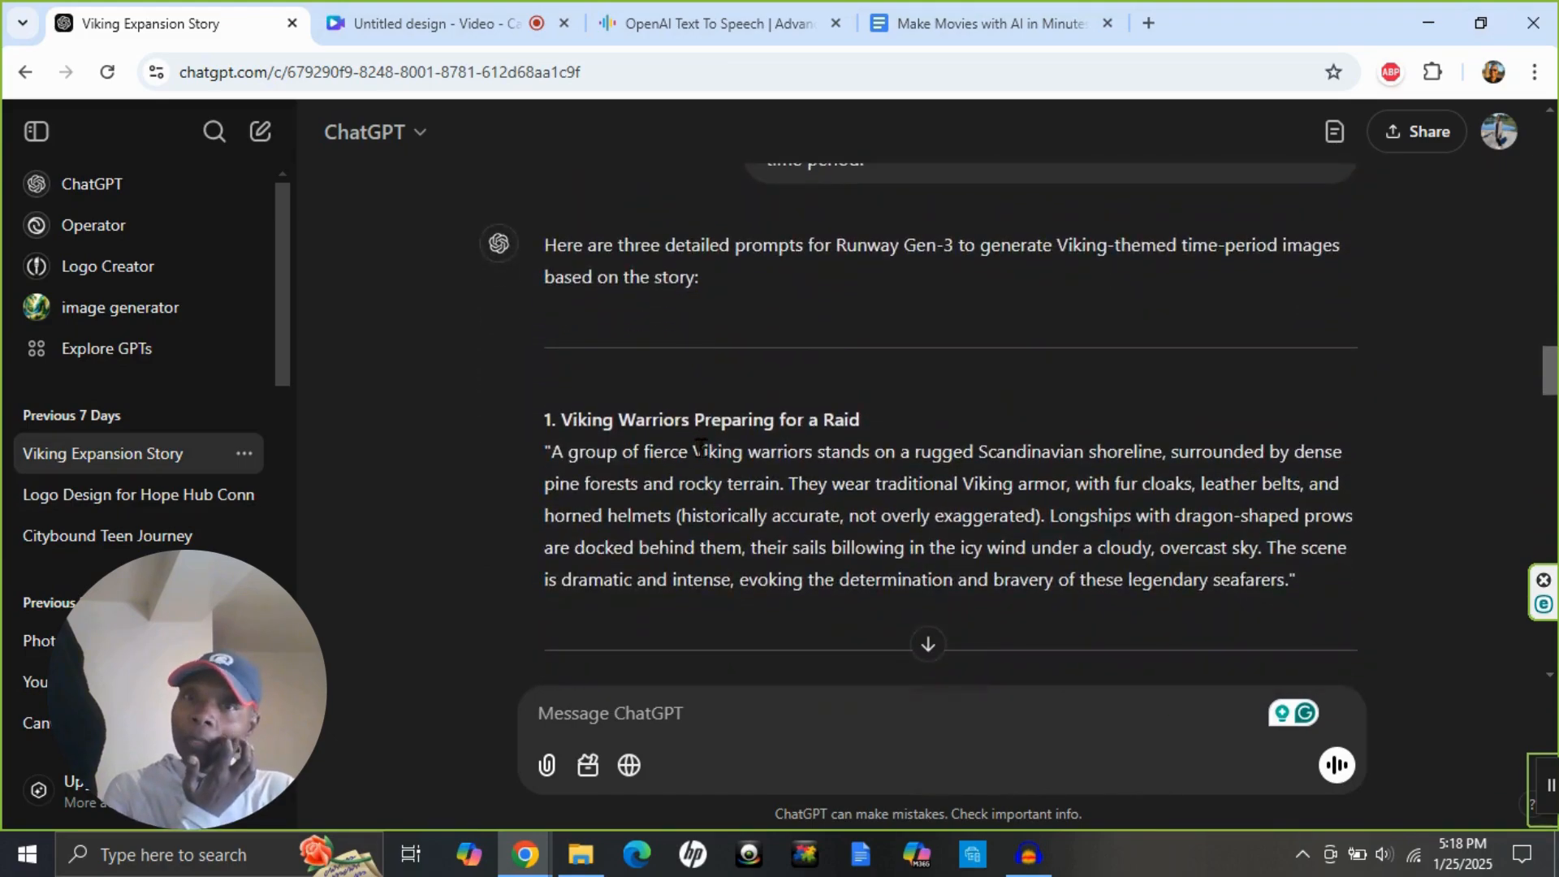
scroll(705, 445, "down", 3)
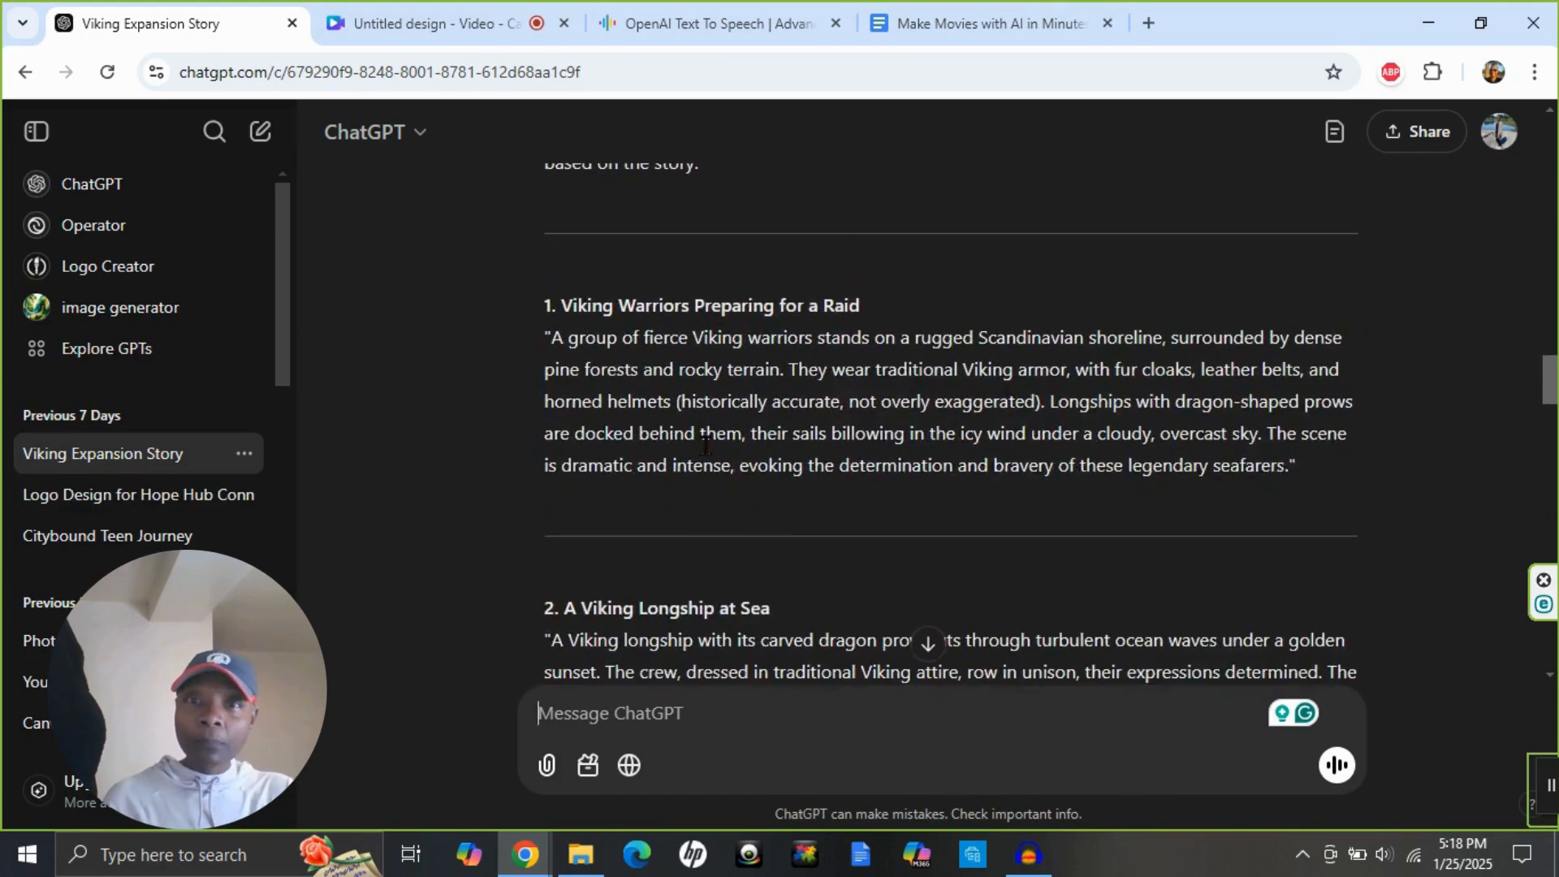
scroll(726, 418, "up", 5)
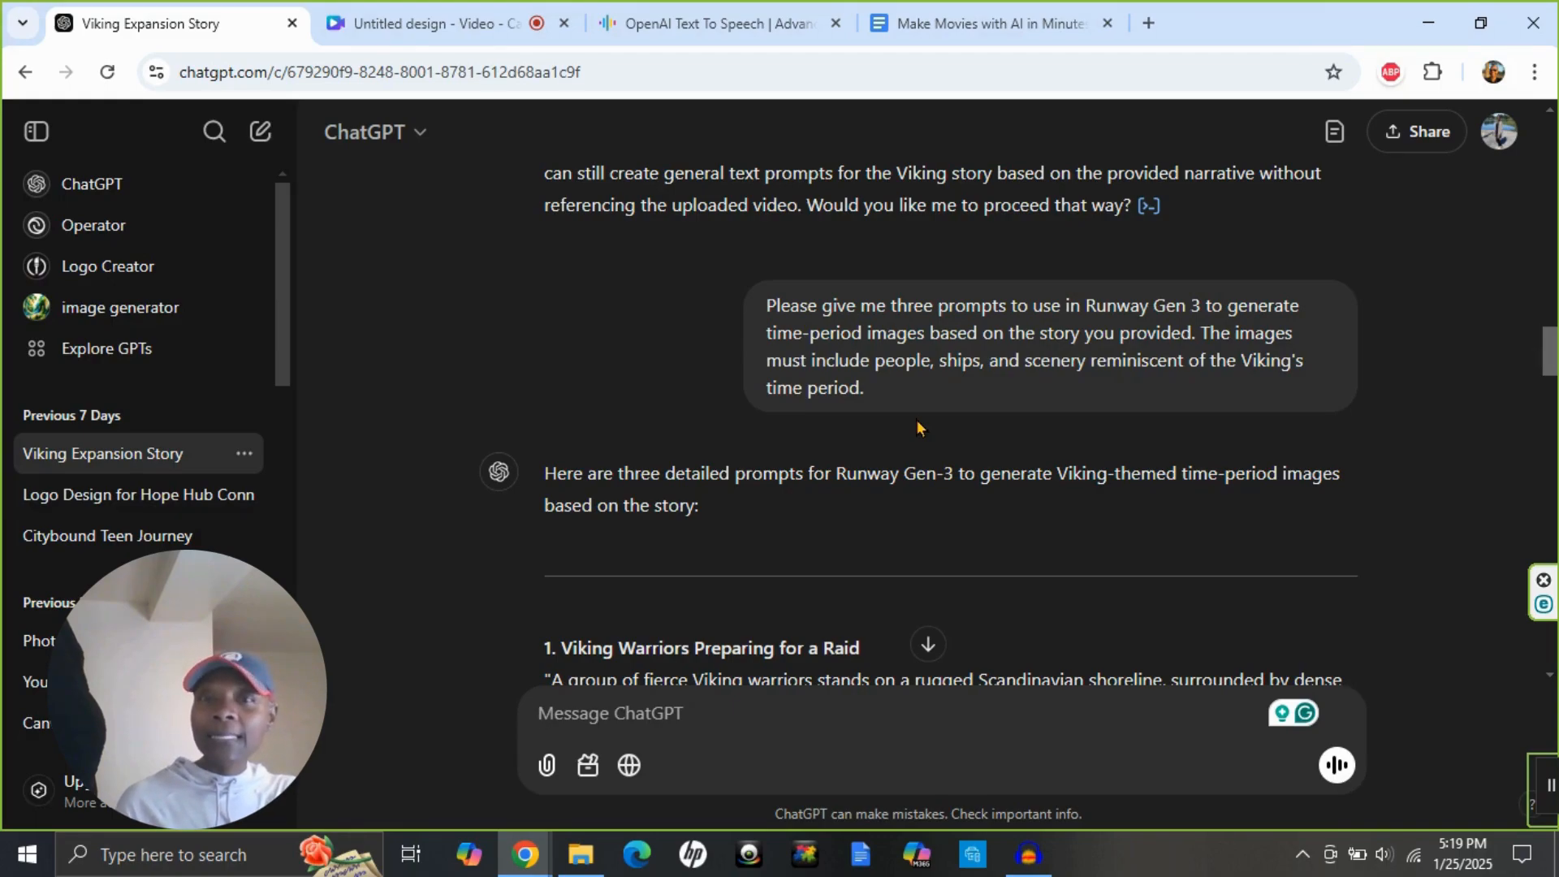
scroll(946, 394, "down", 3)
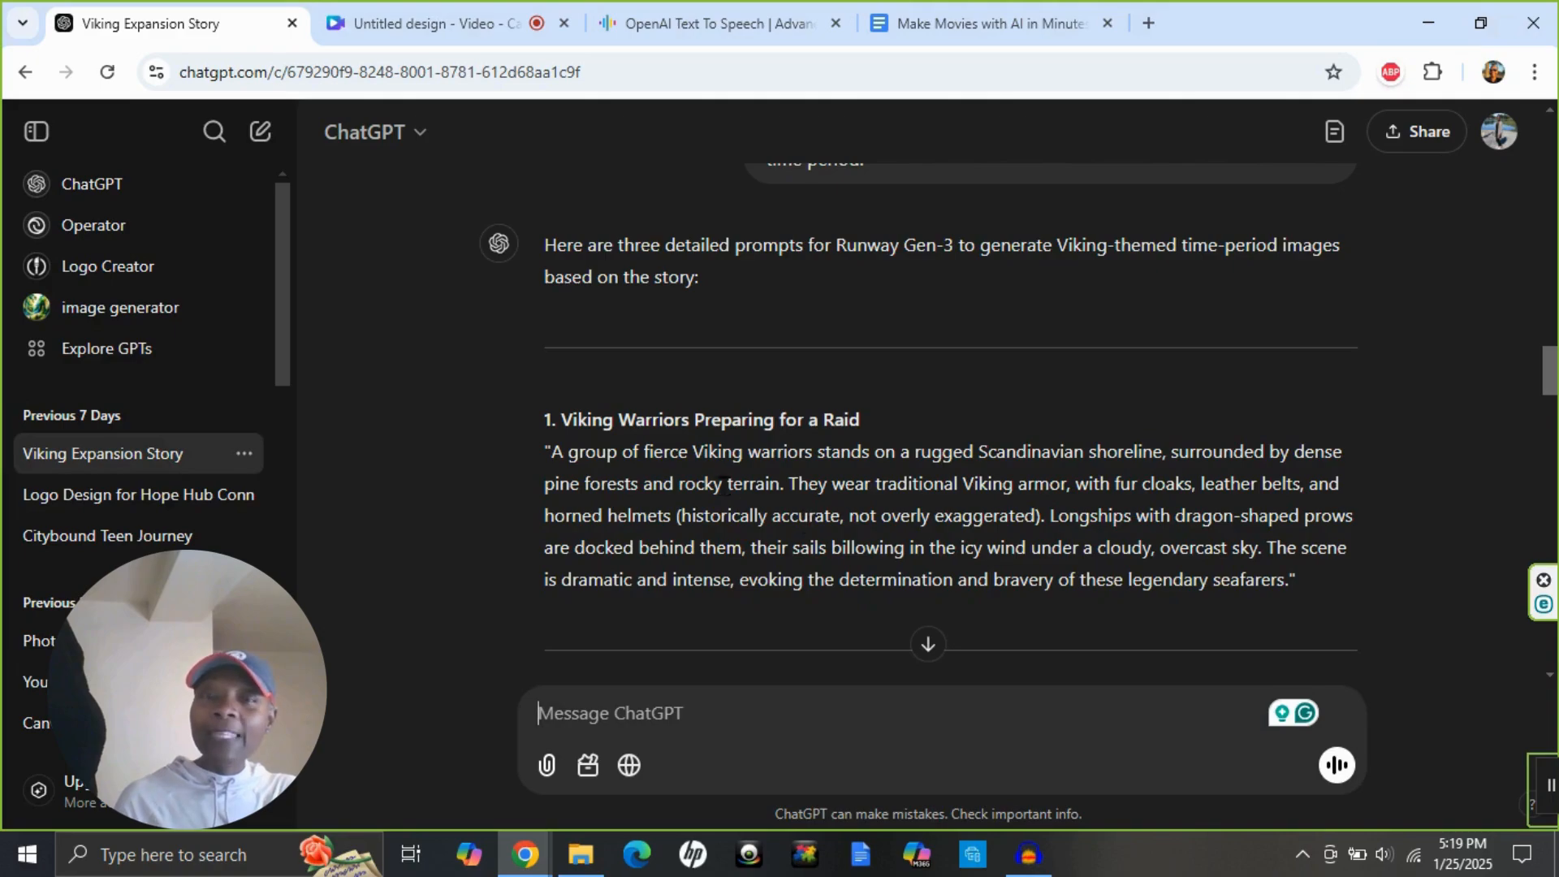
scroll(747, 497, "down", 2)
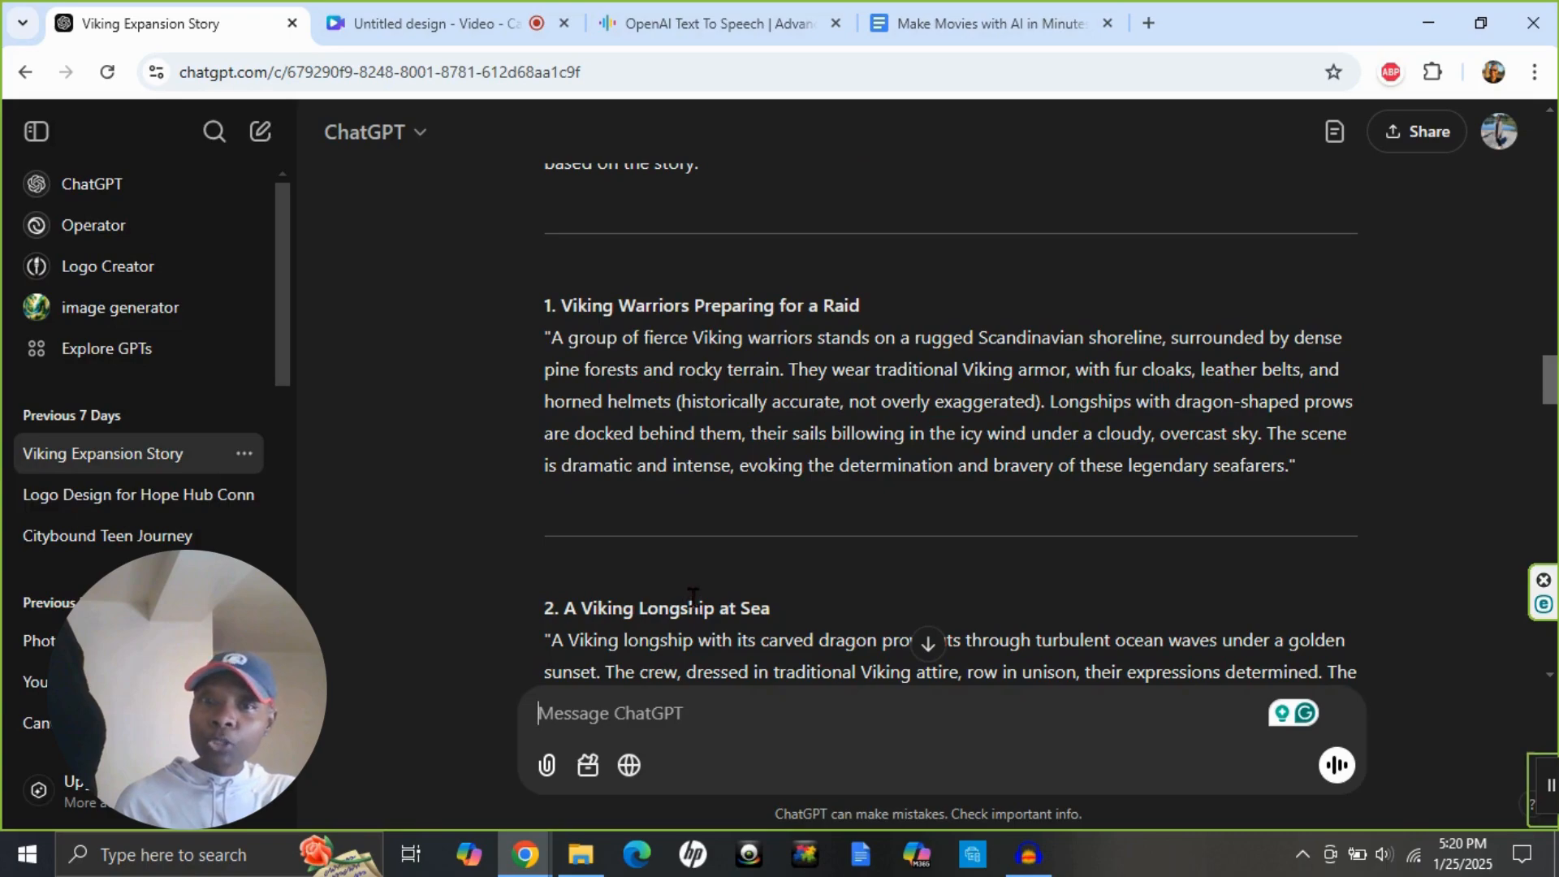
scroll(693, 596, "down", 6)
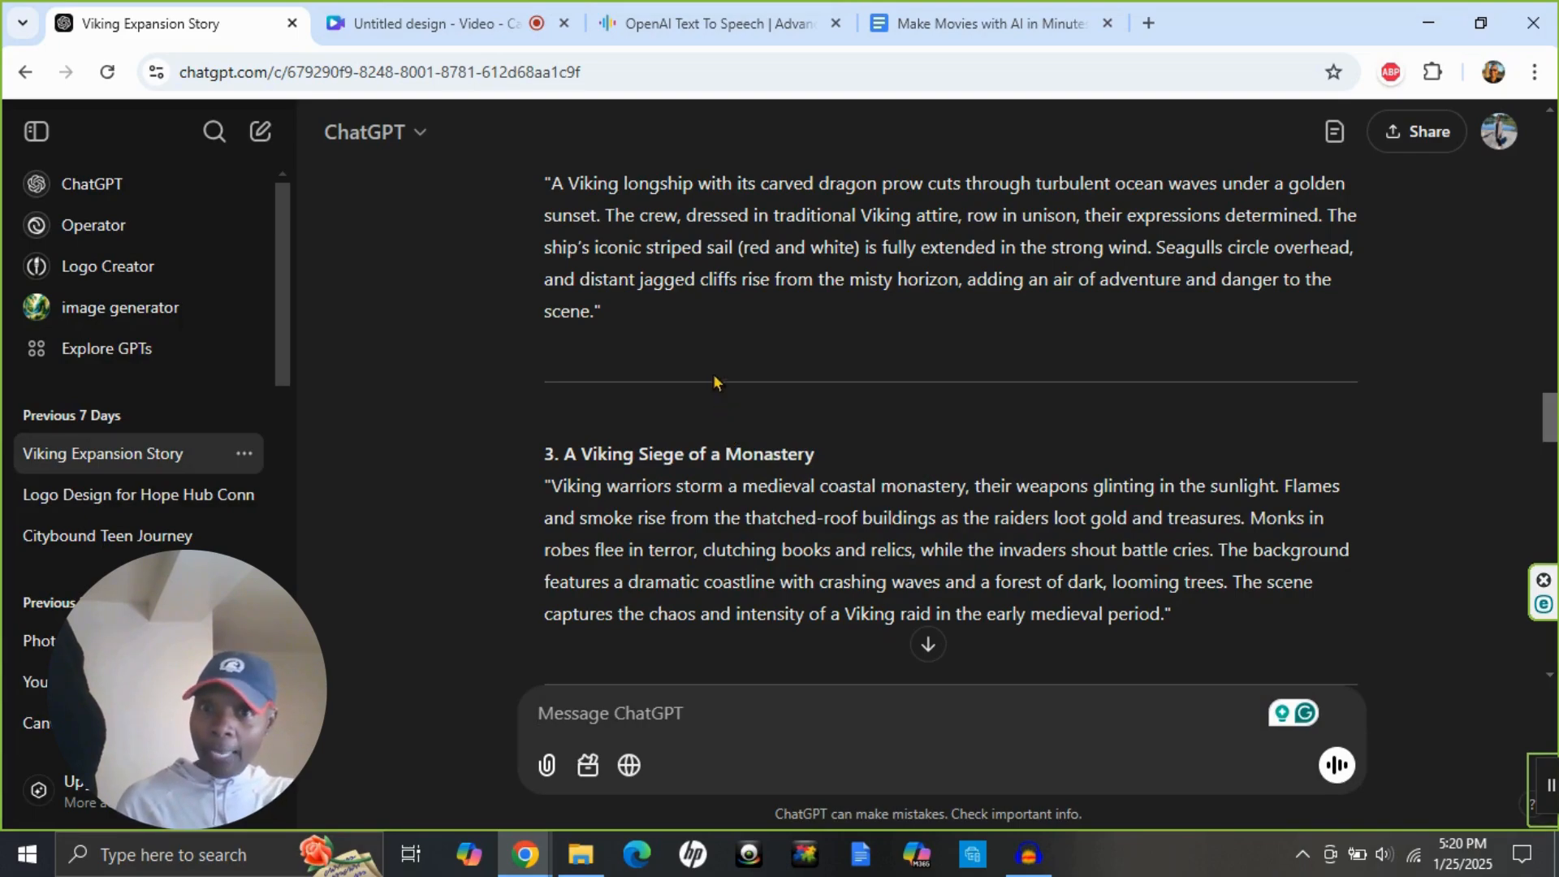
Copy the full text of the first prompt, "Viking Warriors Preparing for a Raid".
scroll(719, 333, "up", 6)
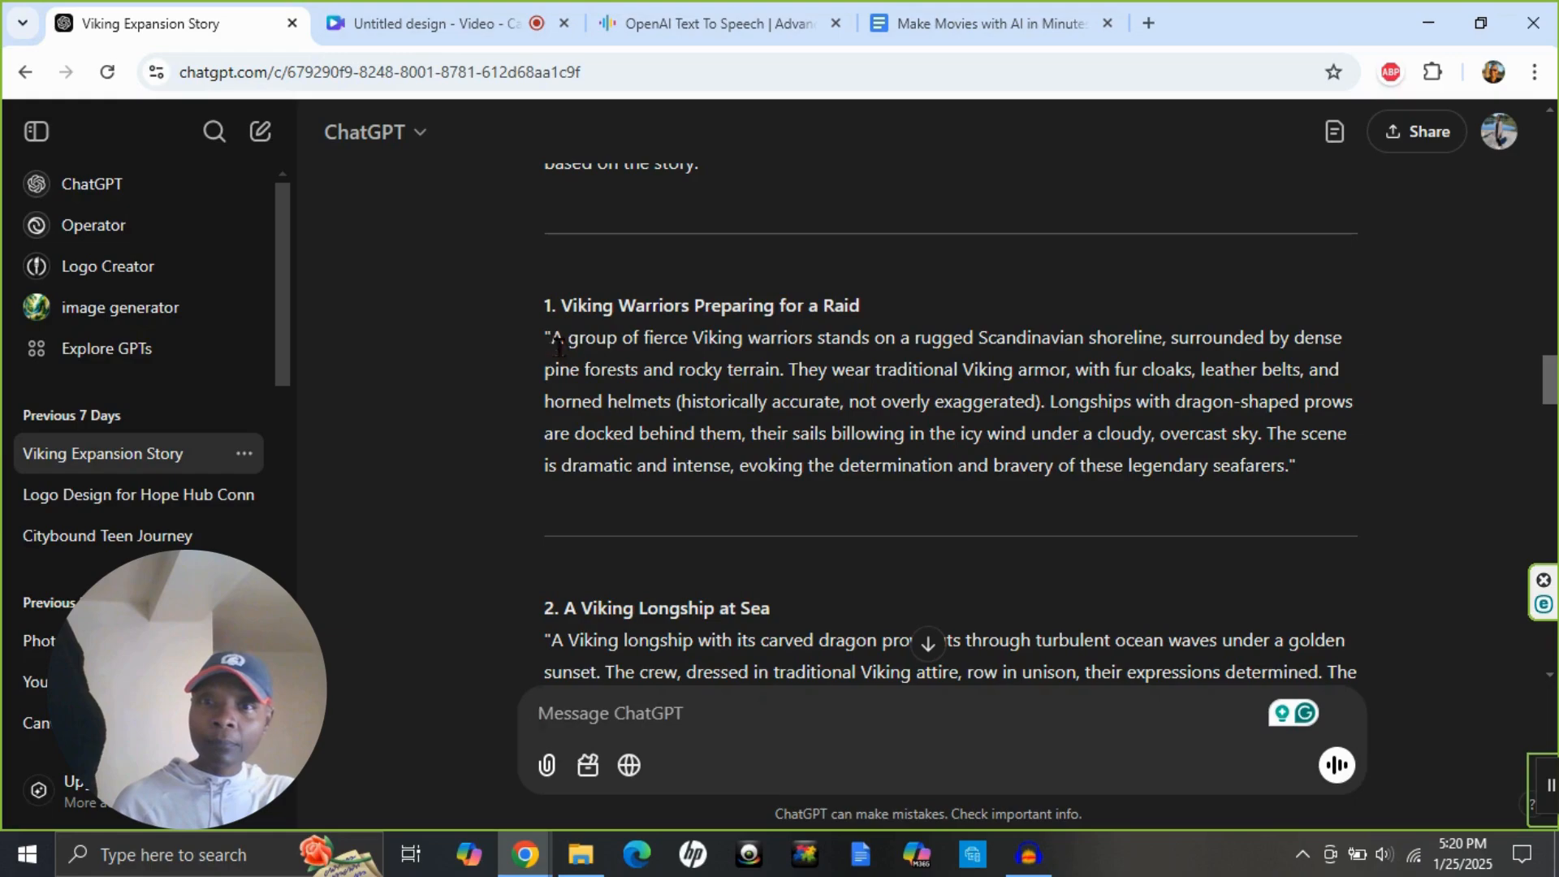
left_click_drag(557, 343, 1305, 471)
right_click(1017, 405)
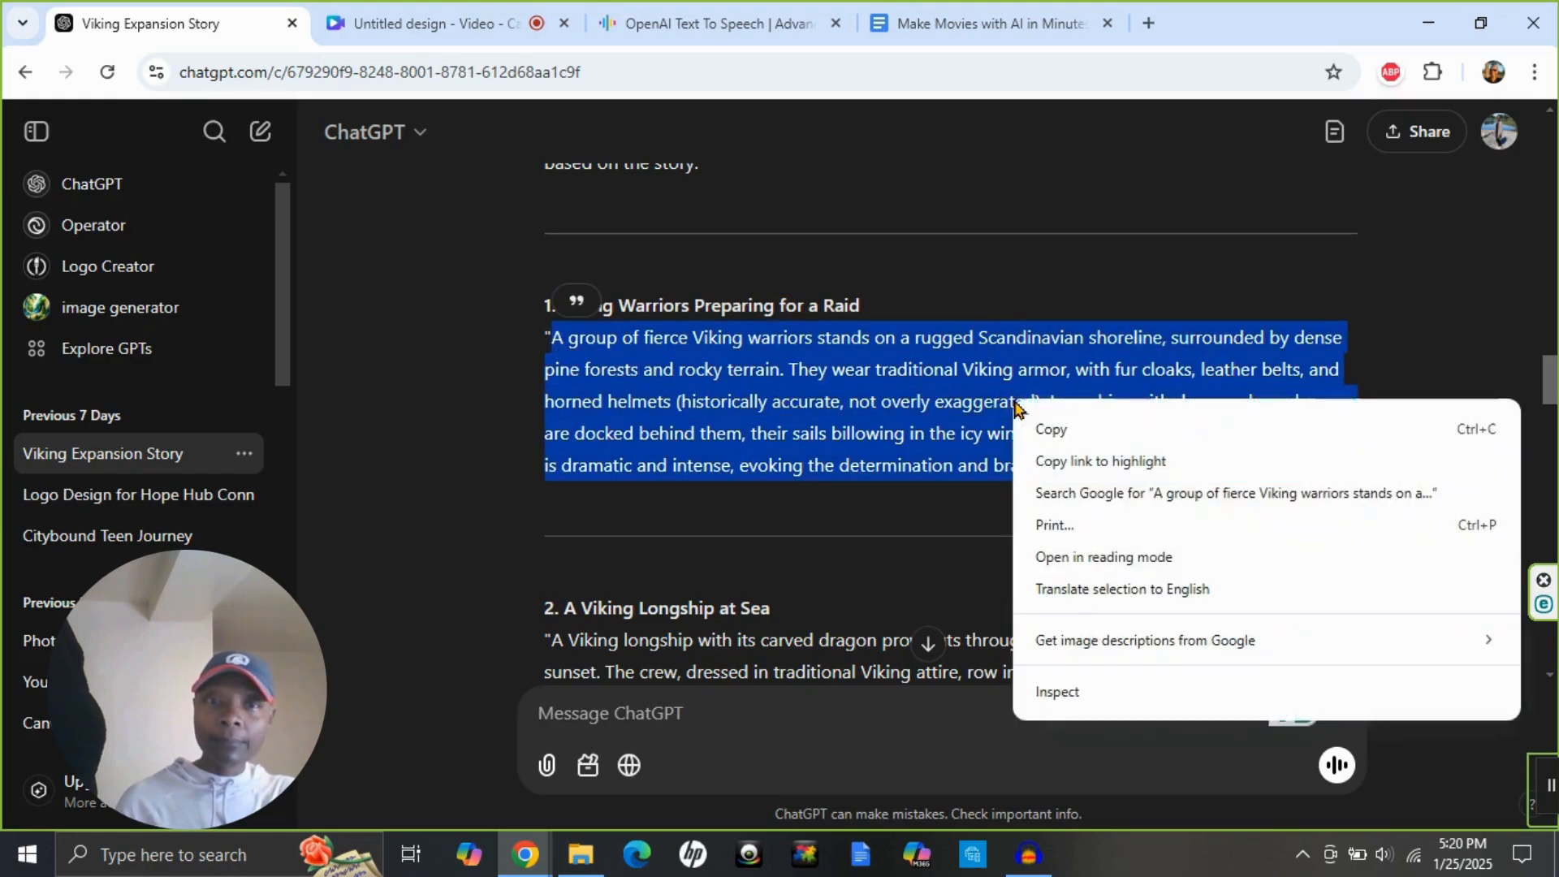
left_click(1050, 428)
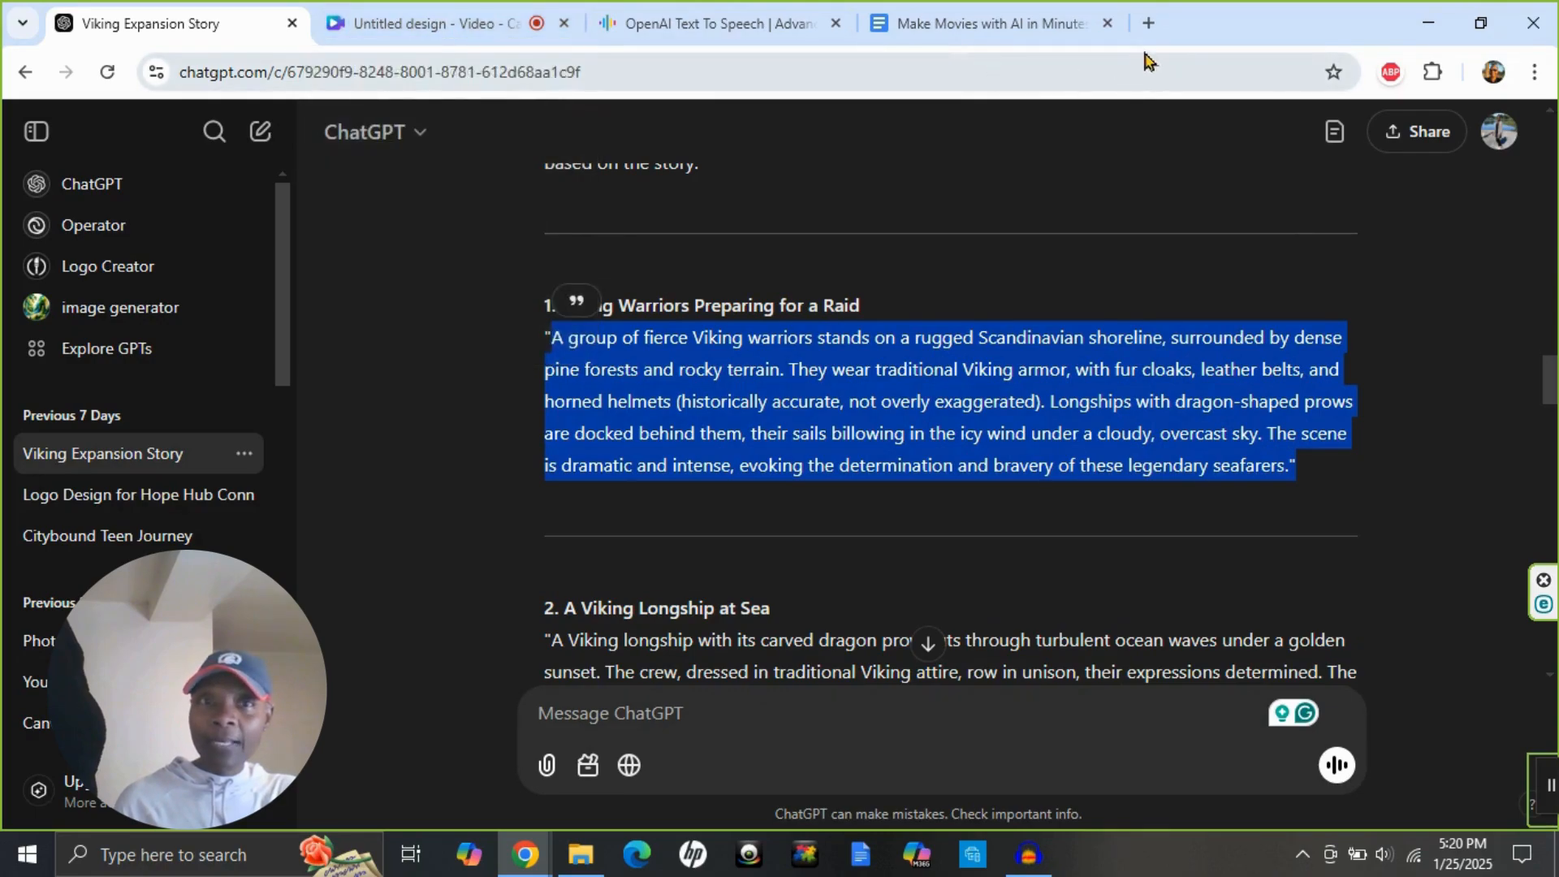
Open canva.com in a new browser tab and create a blank YouTube Video (1080p) design.
left_click(1149, 24)
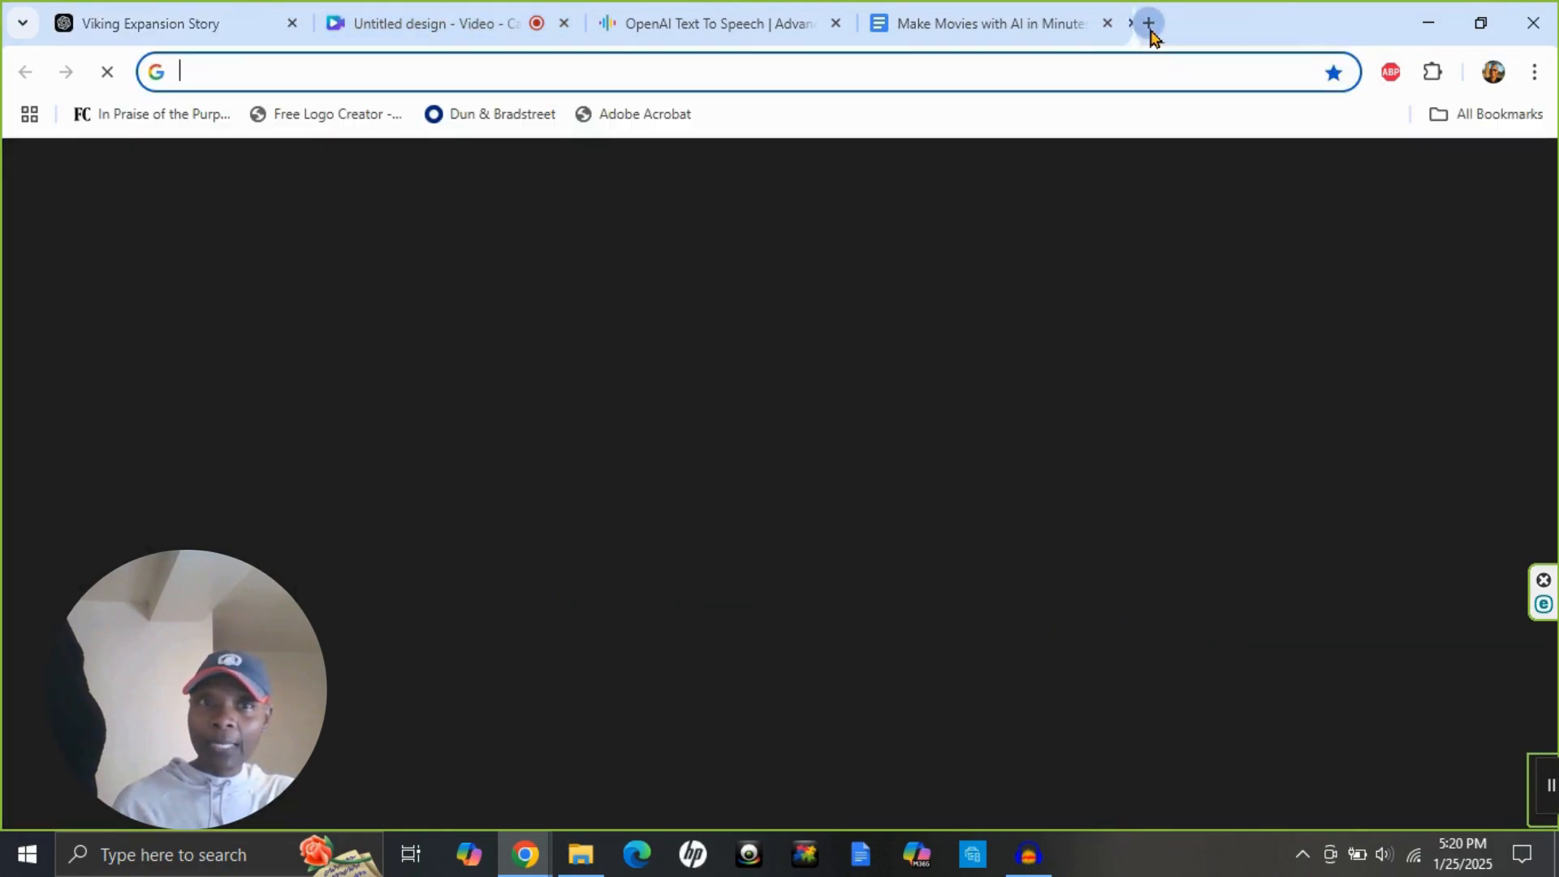
type("canva.com")
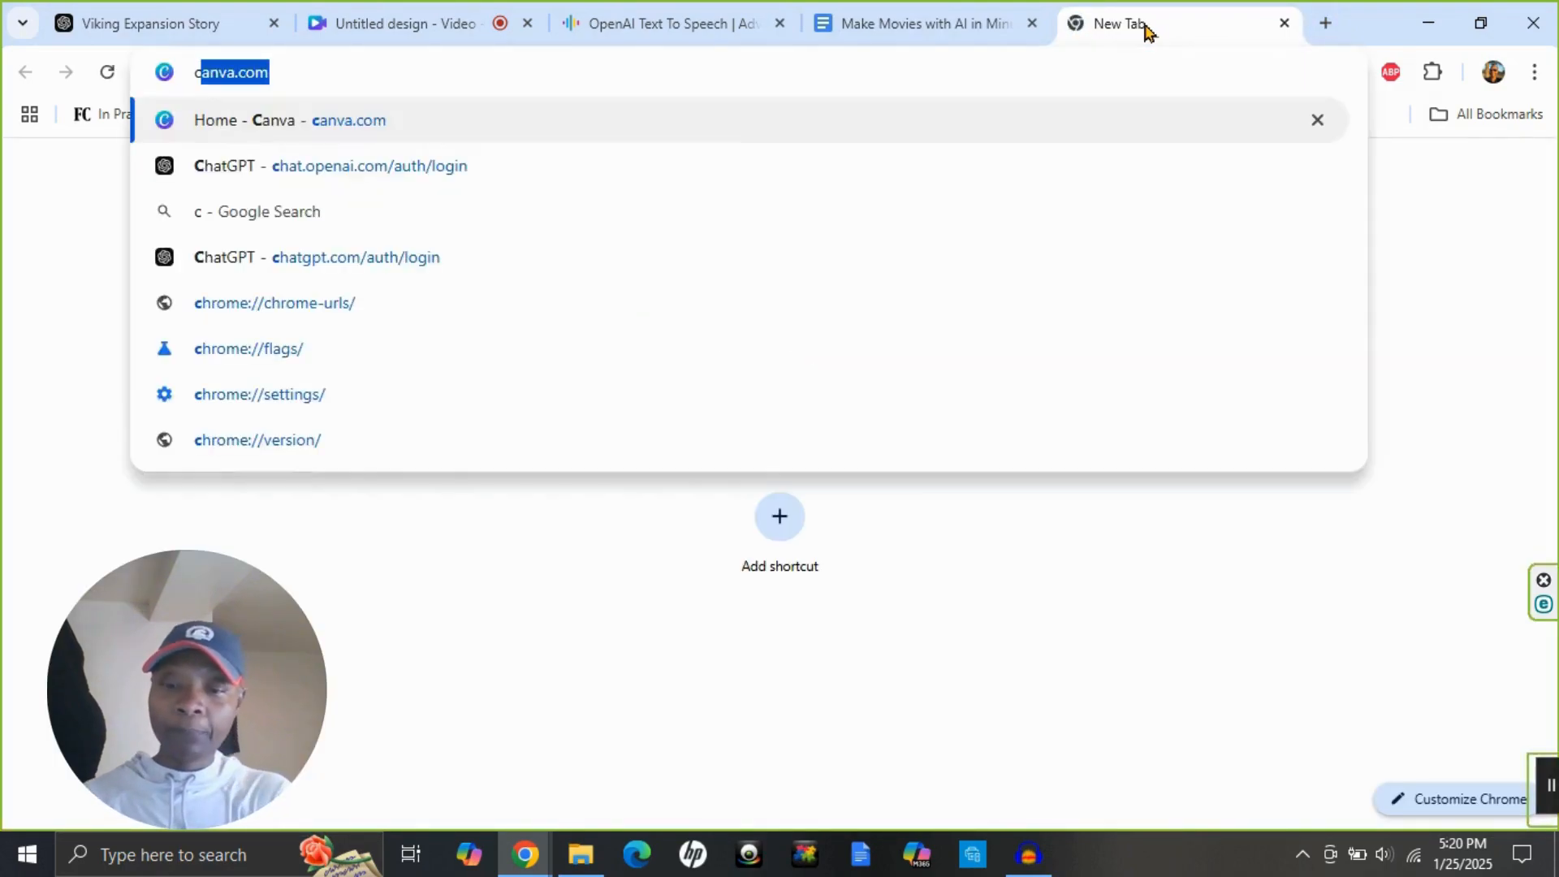
key("Return")
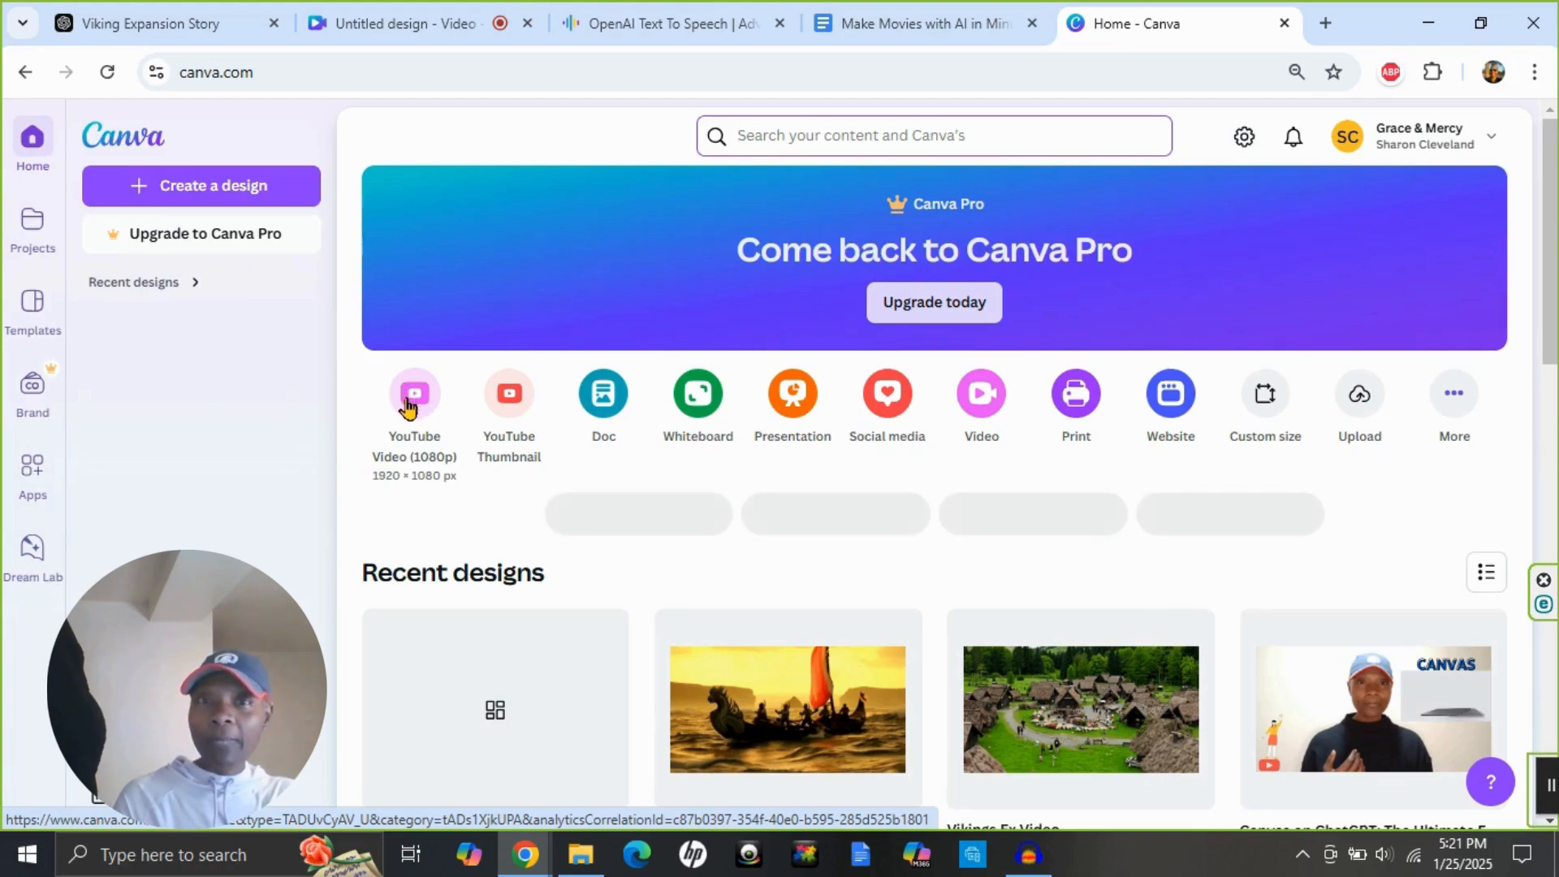
left_click(413, 404)
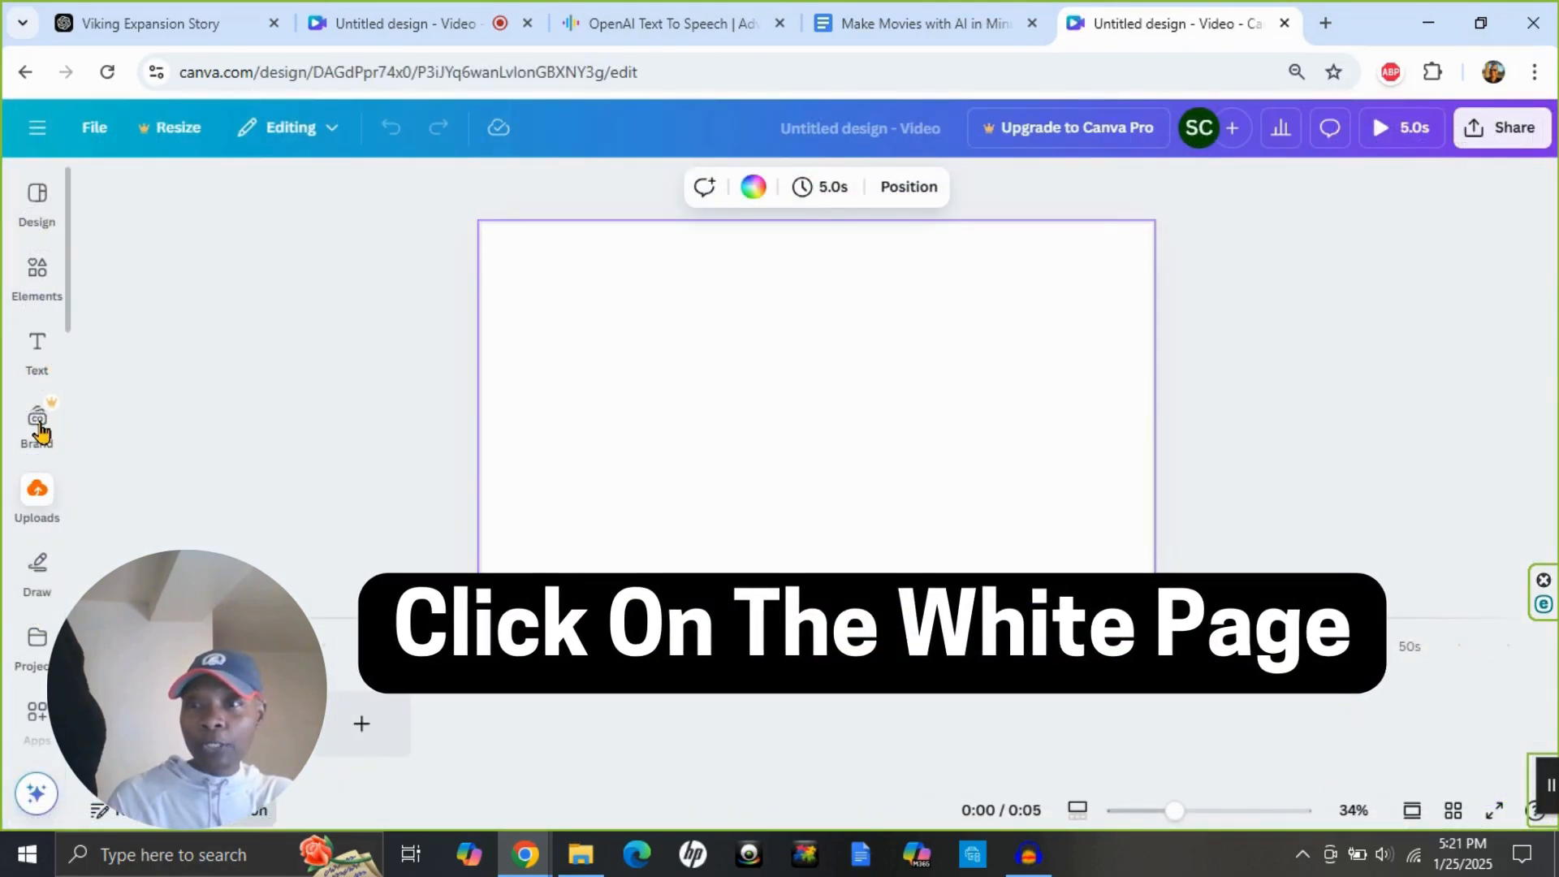
Open the Magic Media generator in the new video design.
left_click(29, 447)
scroll(30, 451, "down", 1)
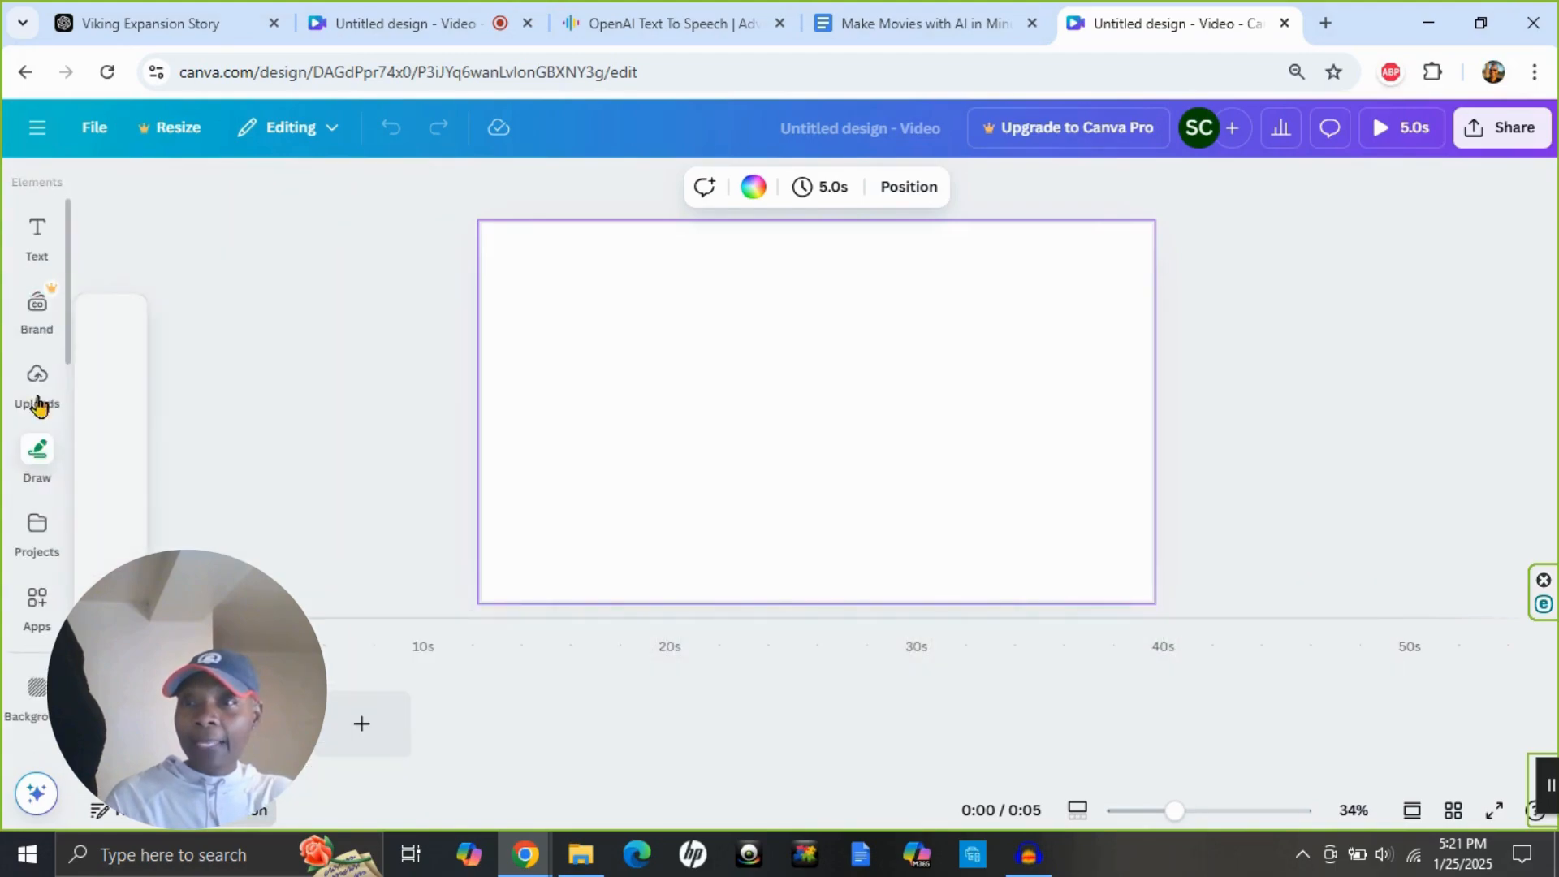
mouse_move(44, 330)
scroll(26, 382, "down", 1)
mouse_move(28, 386)
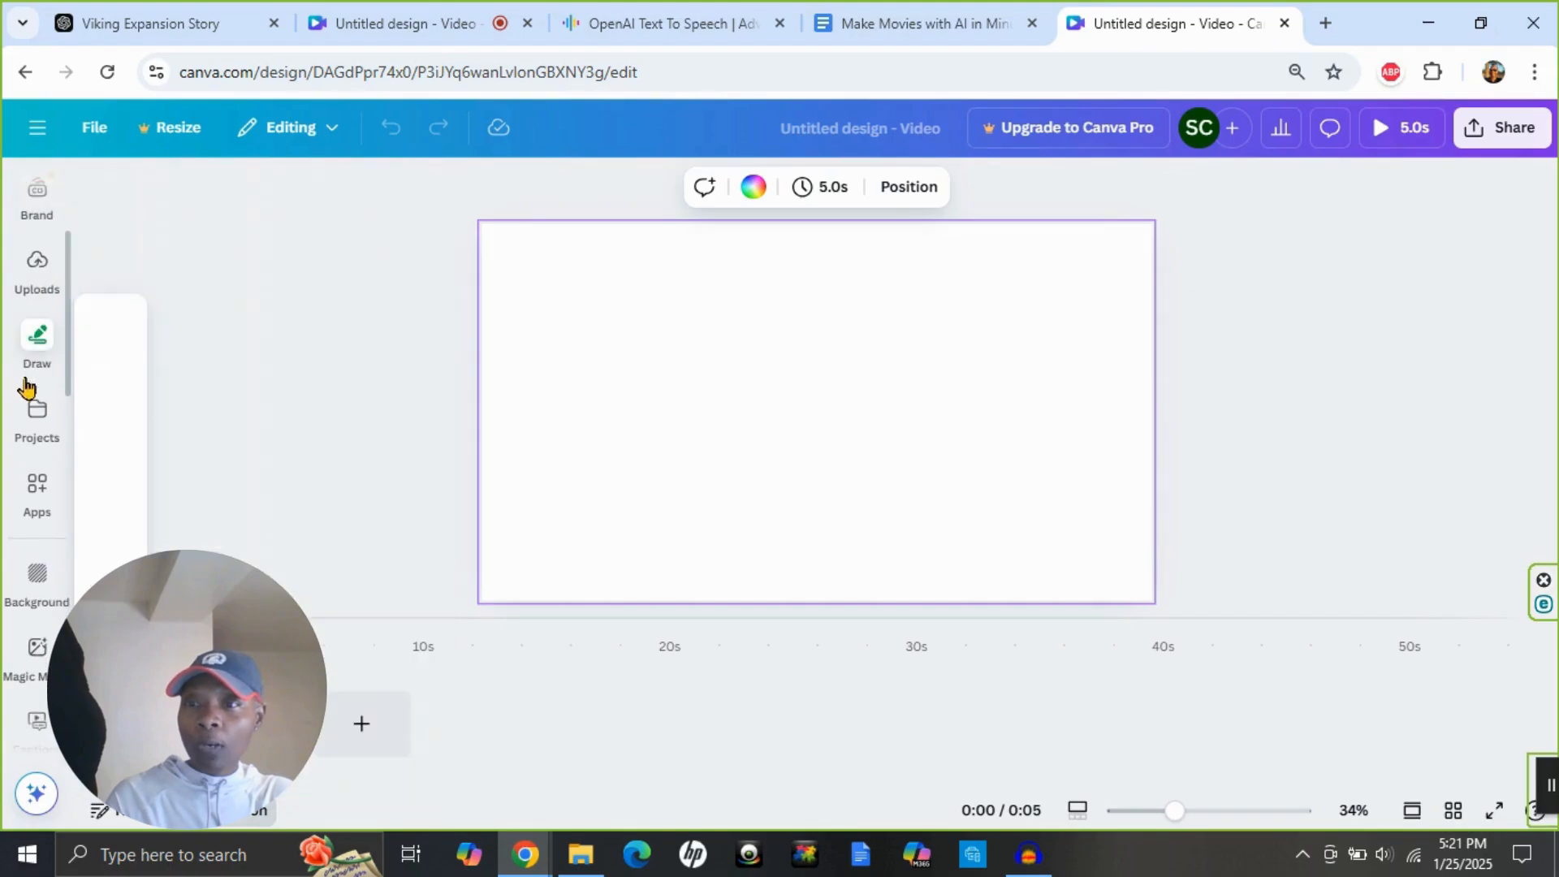
scroll(27, 388, "down", 2)
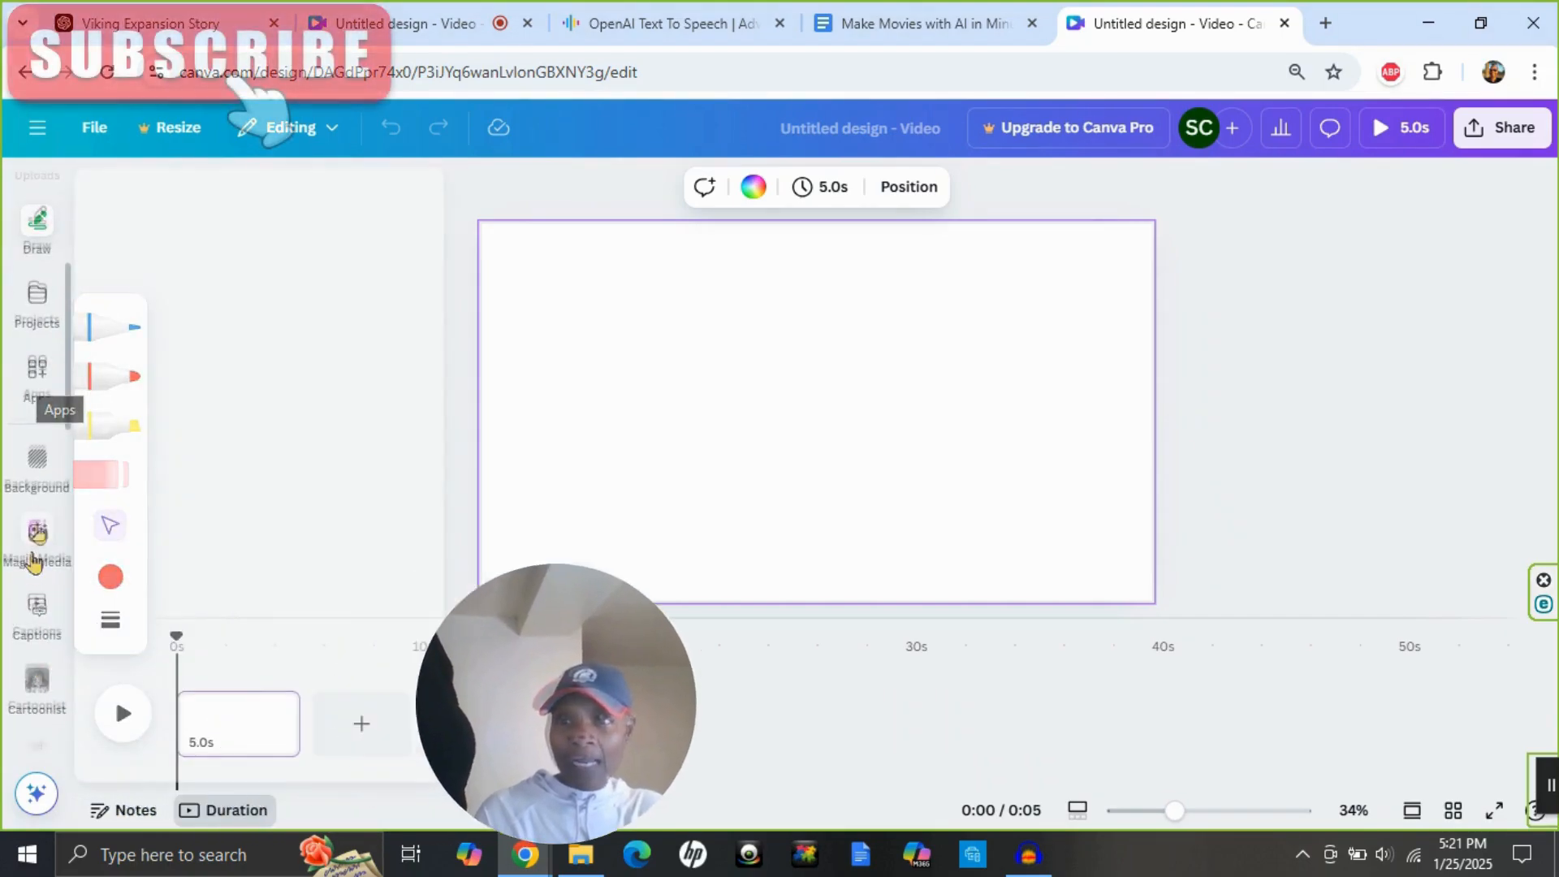
left_click(37, 532)
left_click(37, 532)
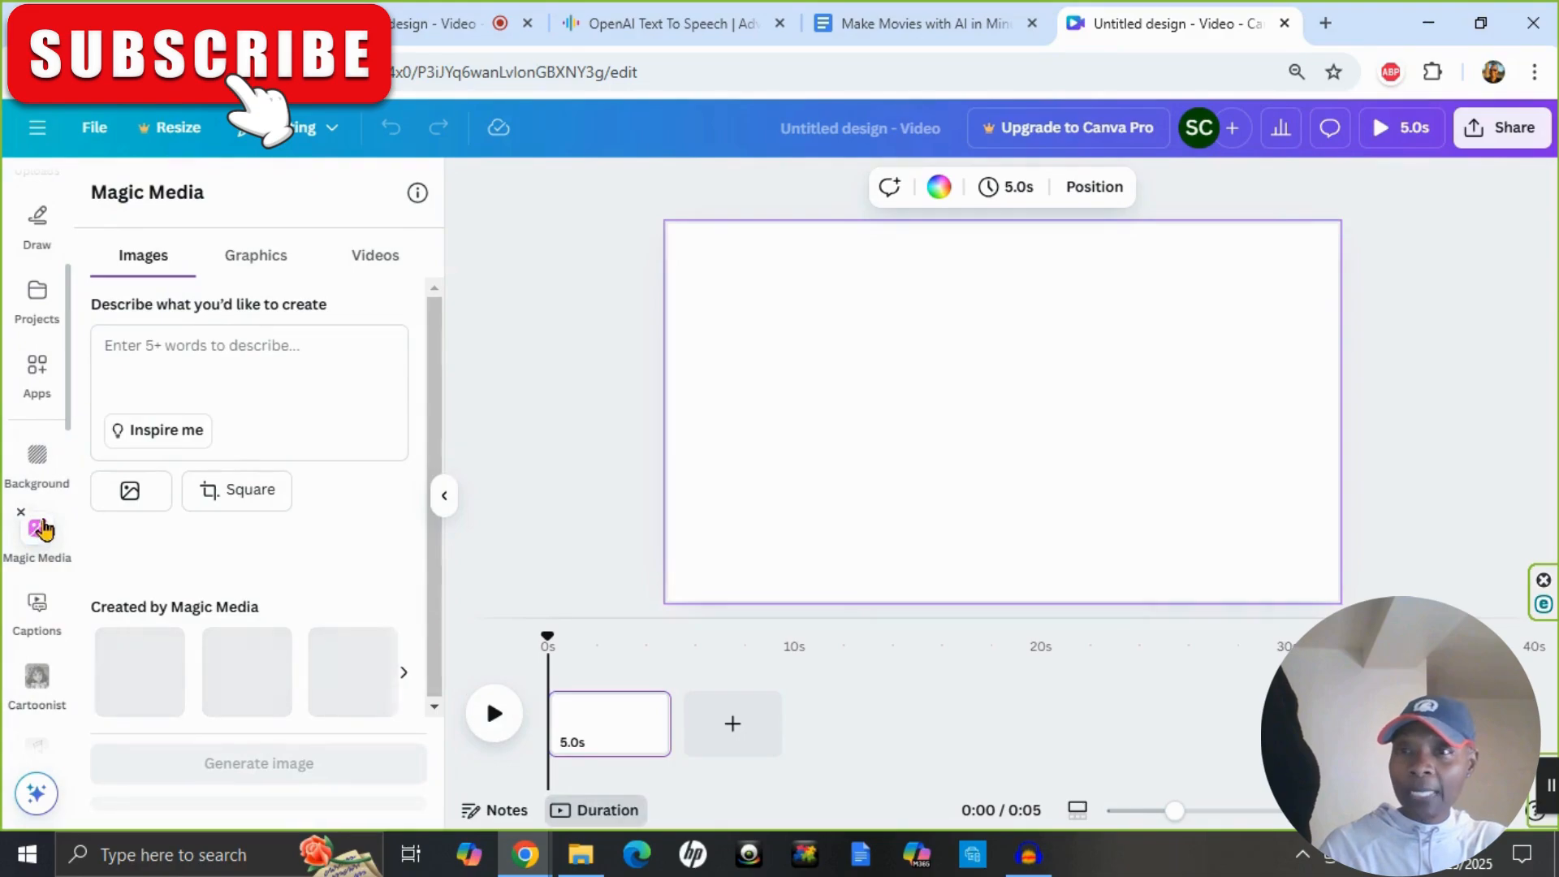
Paste the copied Viking warriors prompt as the Magic Media description and switch the generator to Videos.
left_click(114, 358)
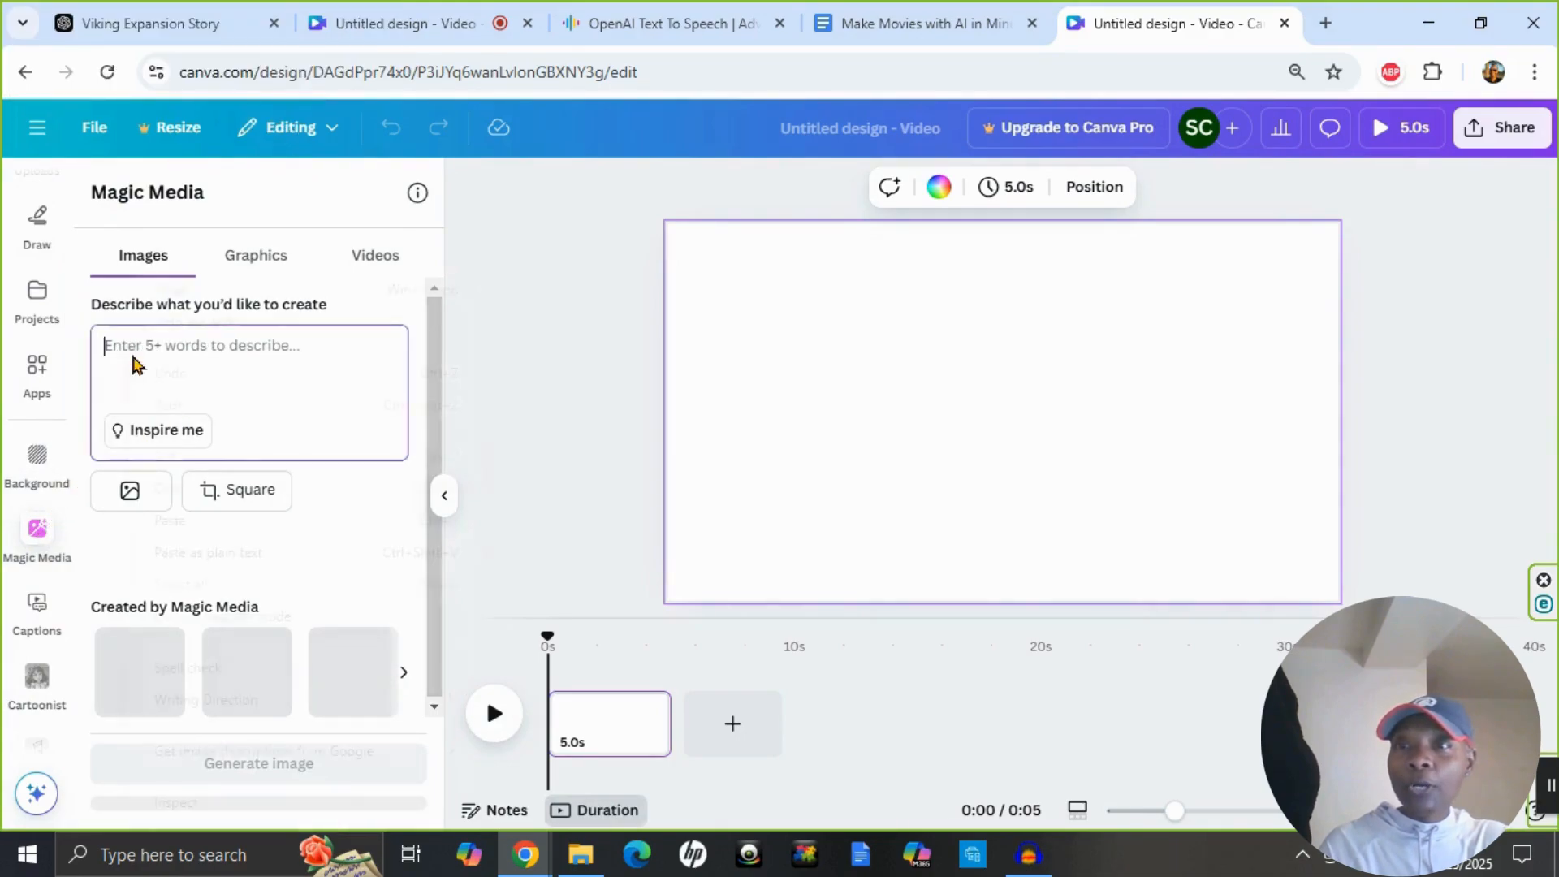
right_click(132, 358)
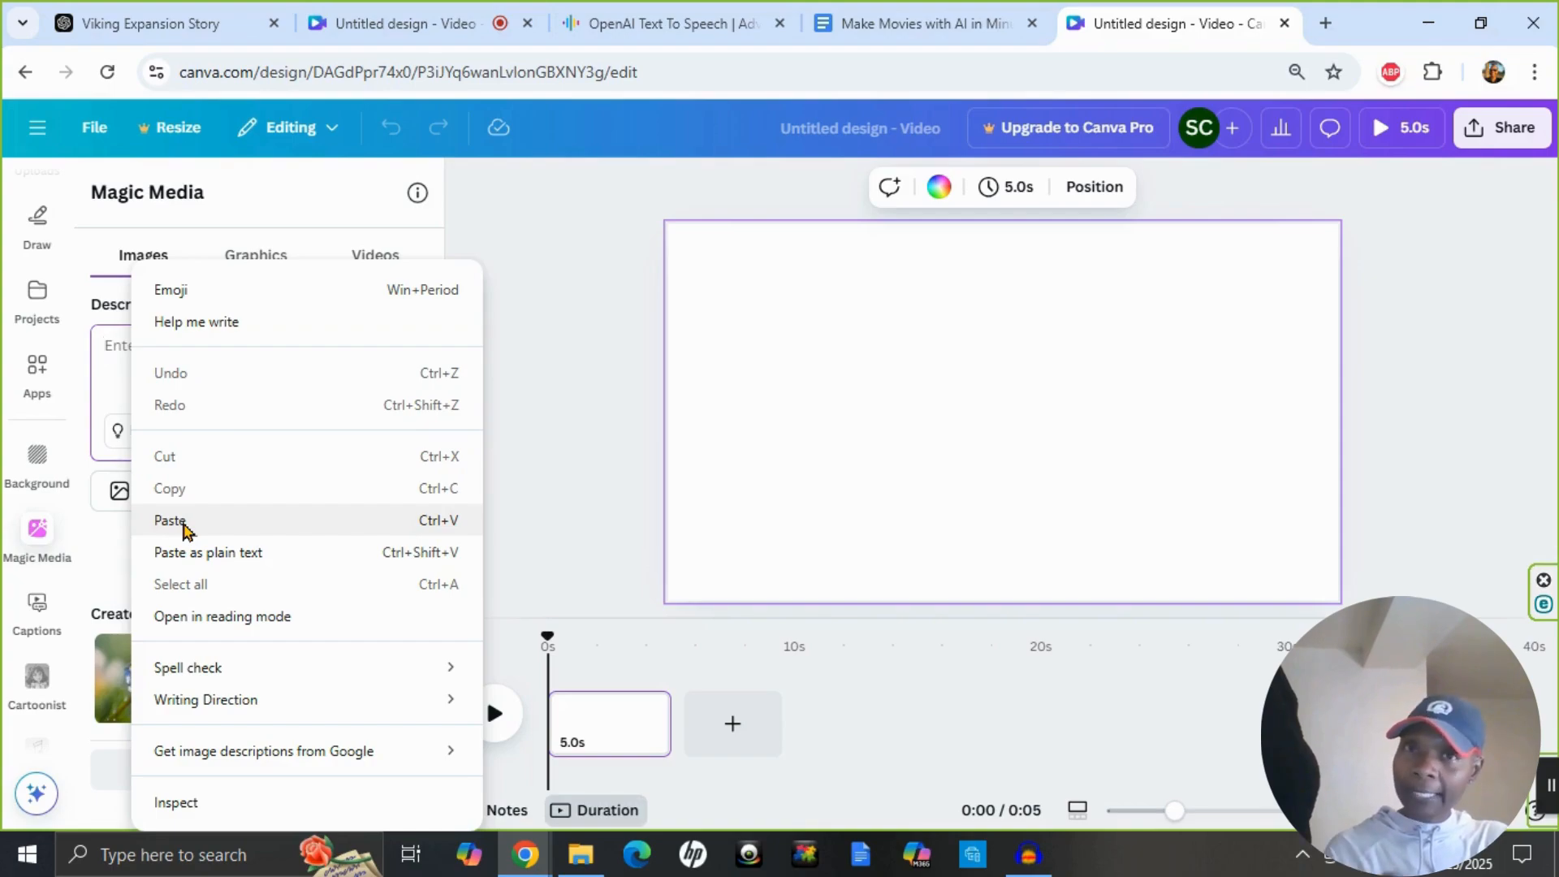
left_click(169, 521)
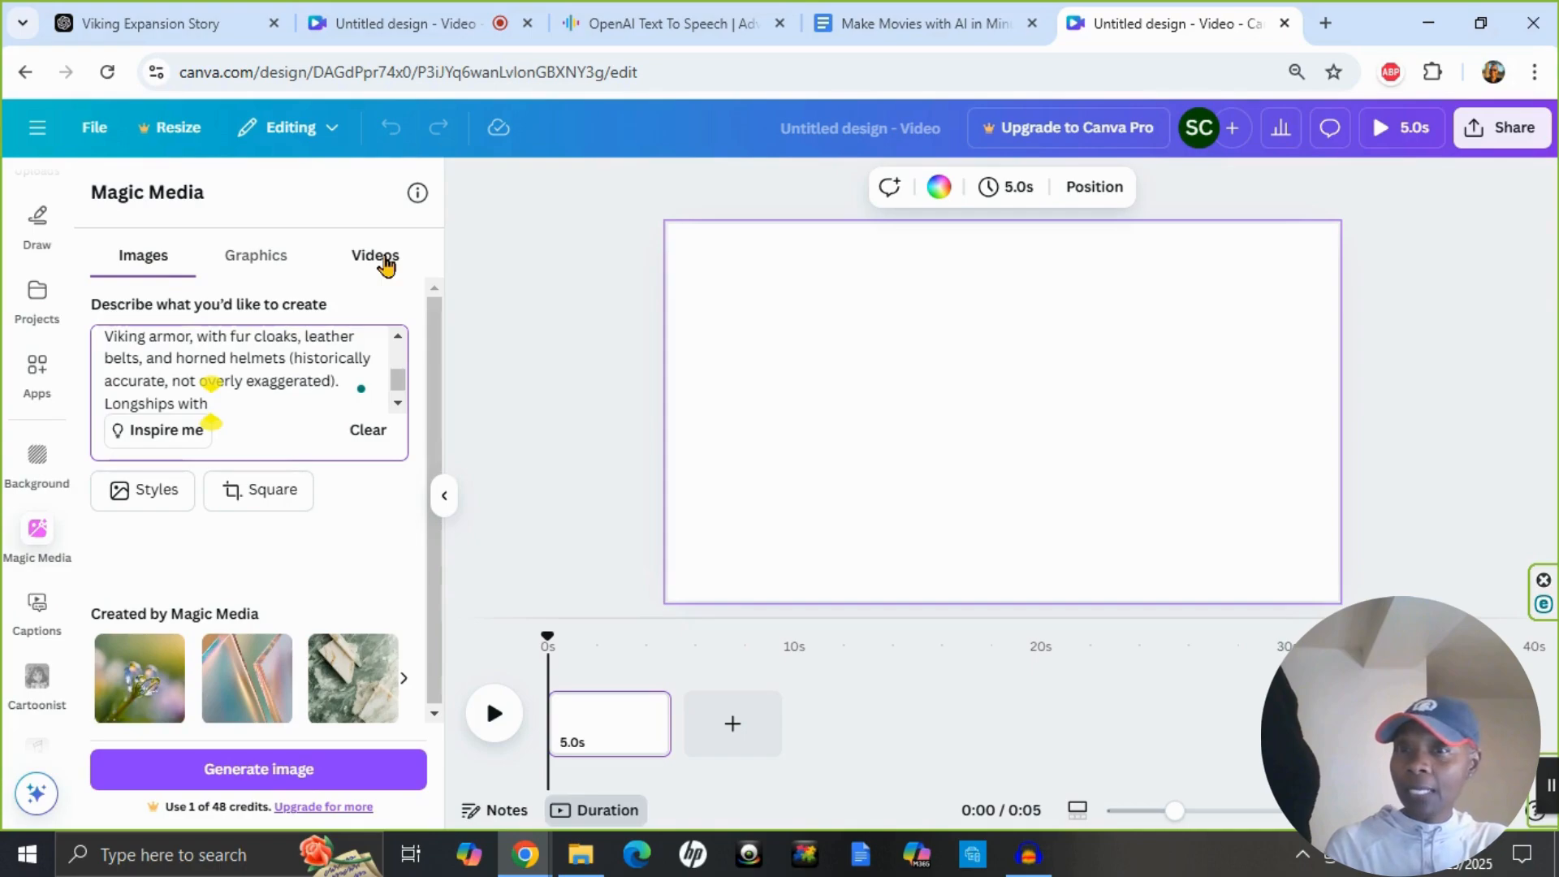
left_click(387, 265)
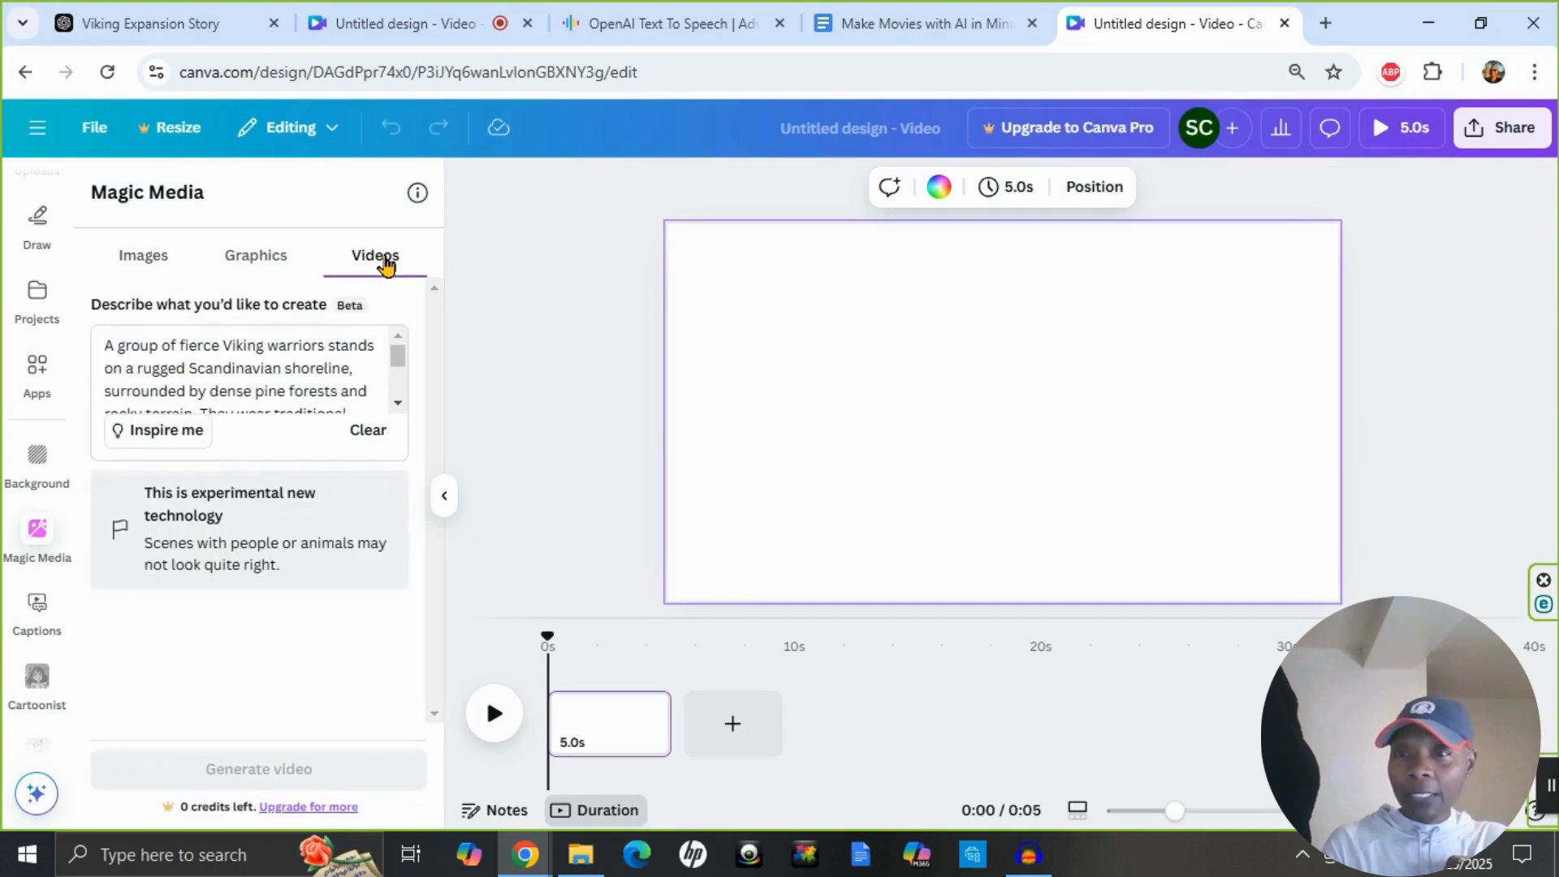
left_click(103, 329)
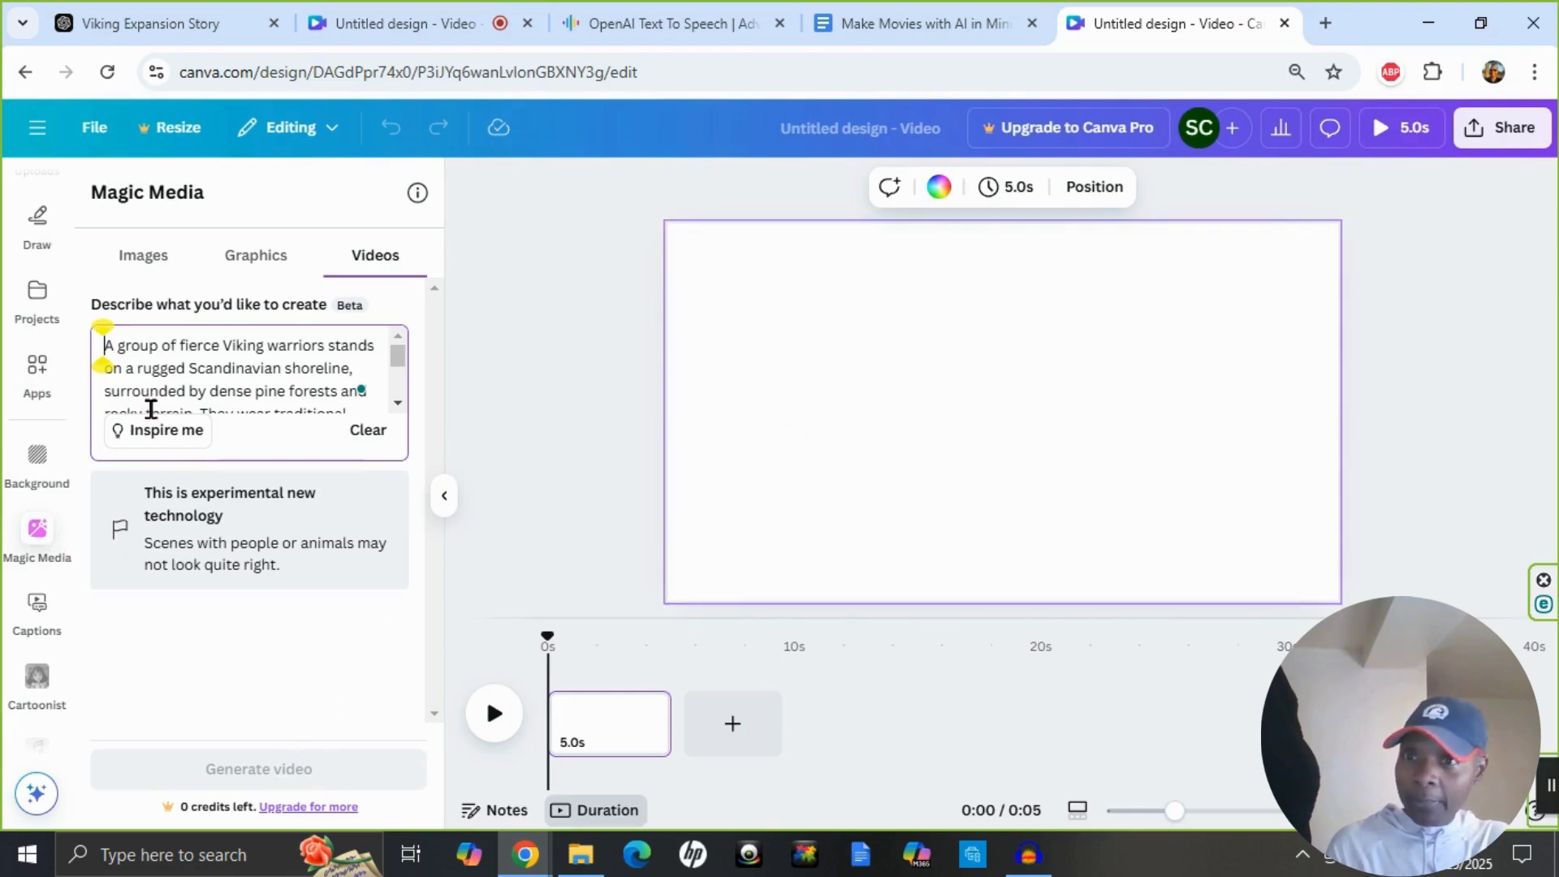
Add the 4.0s Viking longship clip from the uploaded videos to the blank page.
scroll(18, 422, "up", 4)
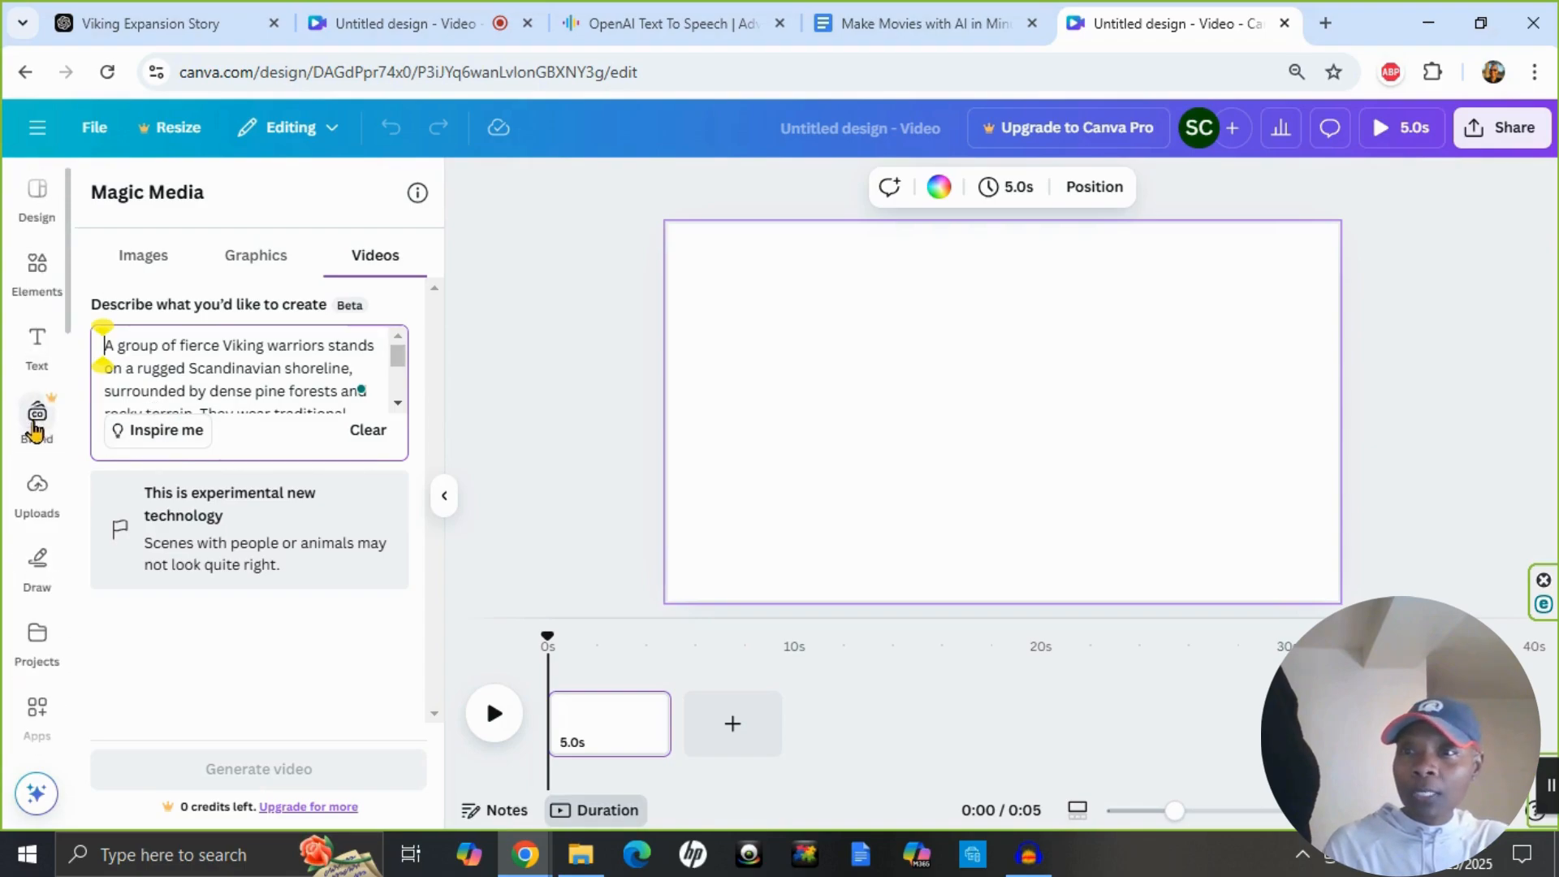
left_click(37, 487)
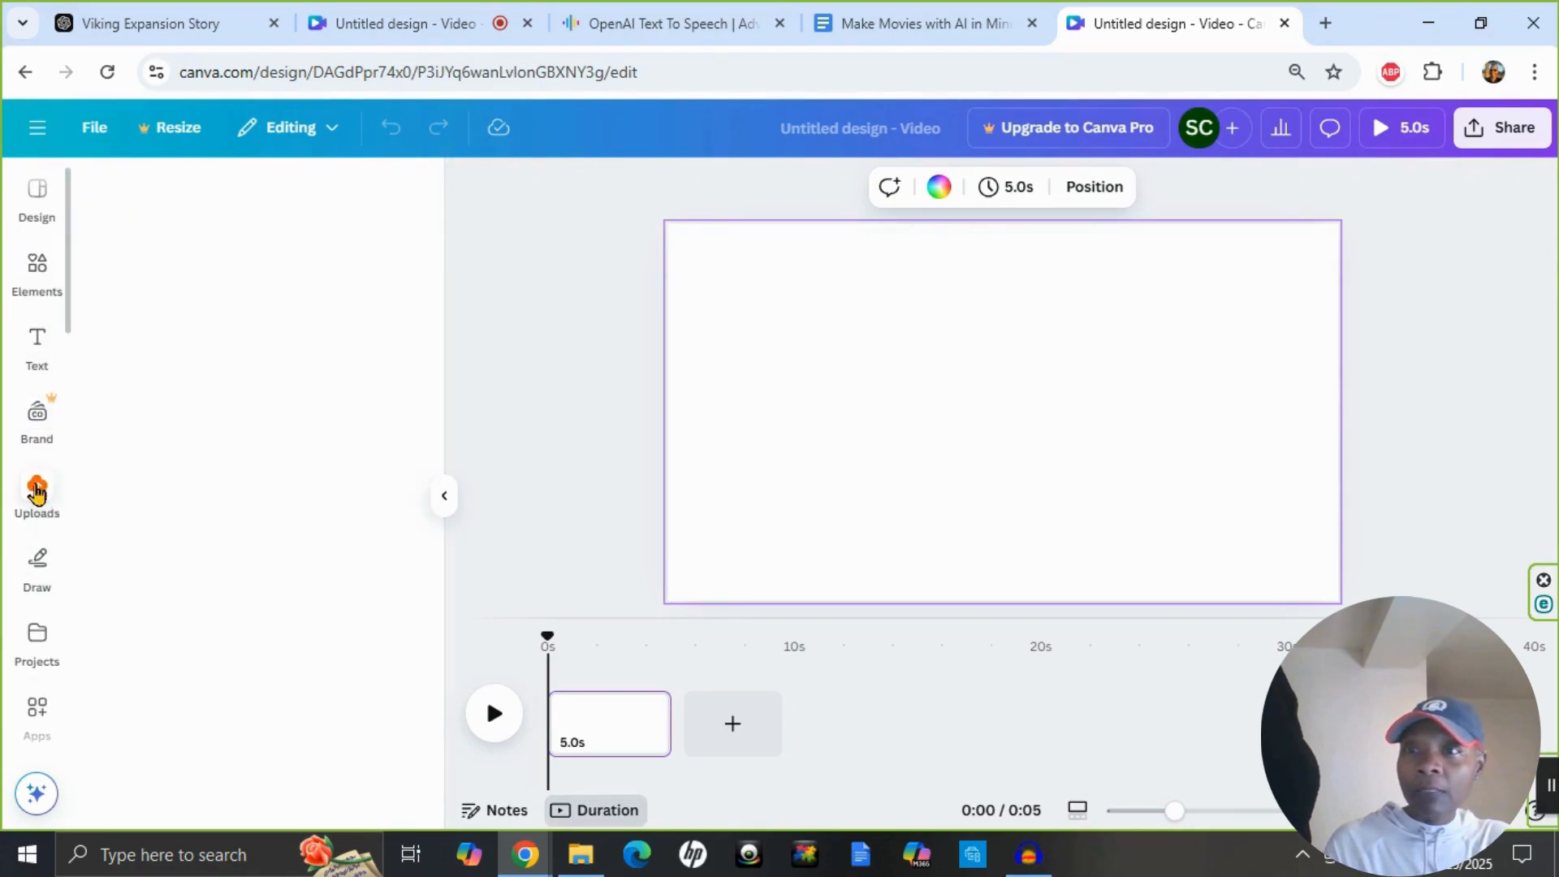
left_click(255, 345)
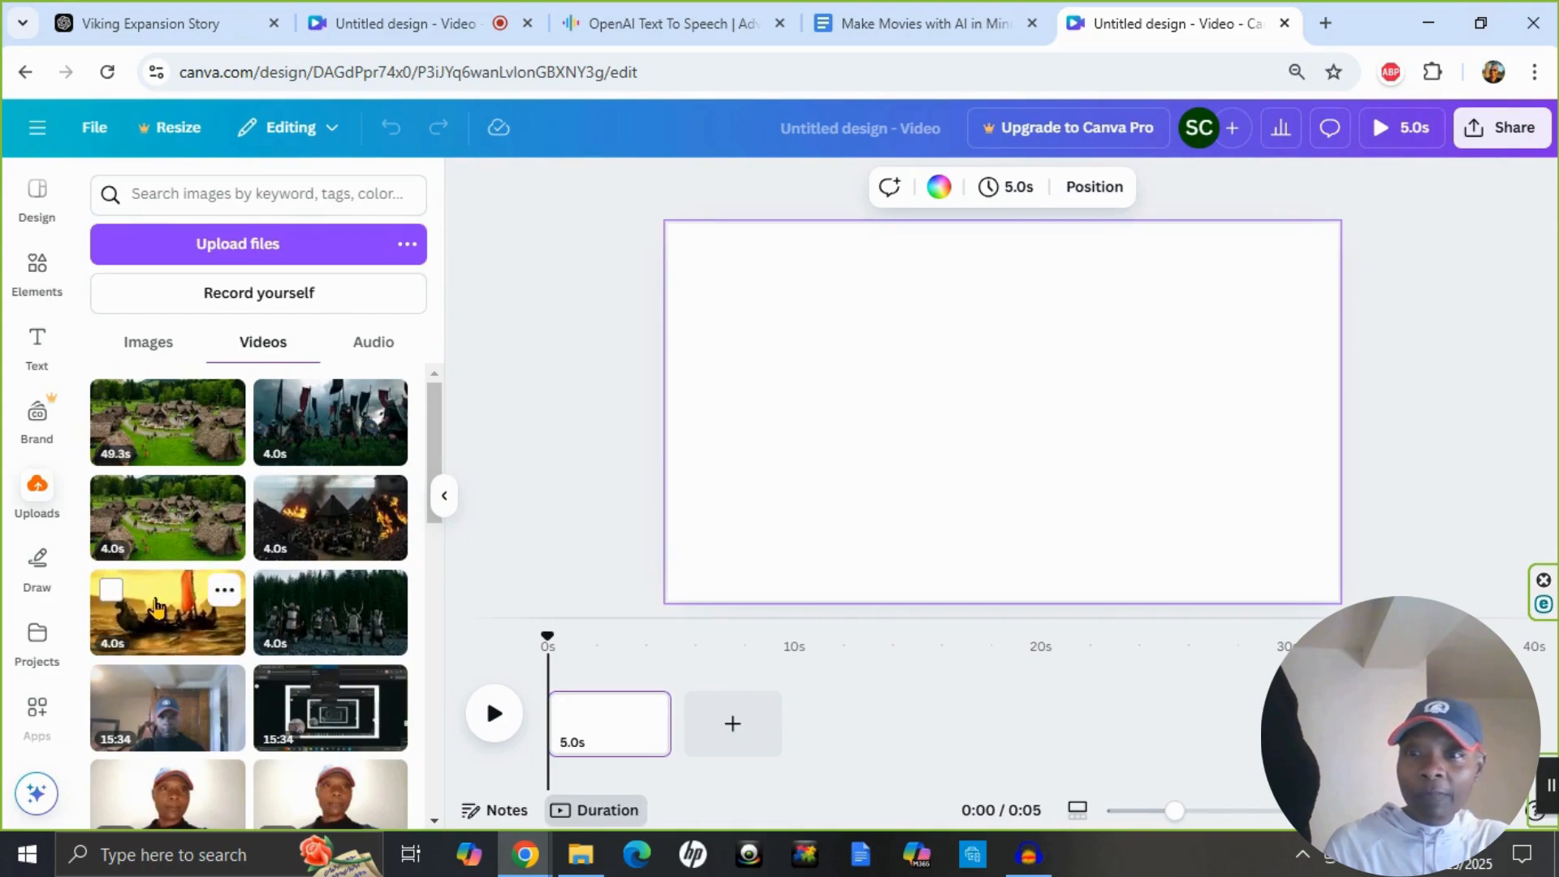
left_click(153, 602)
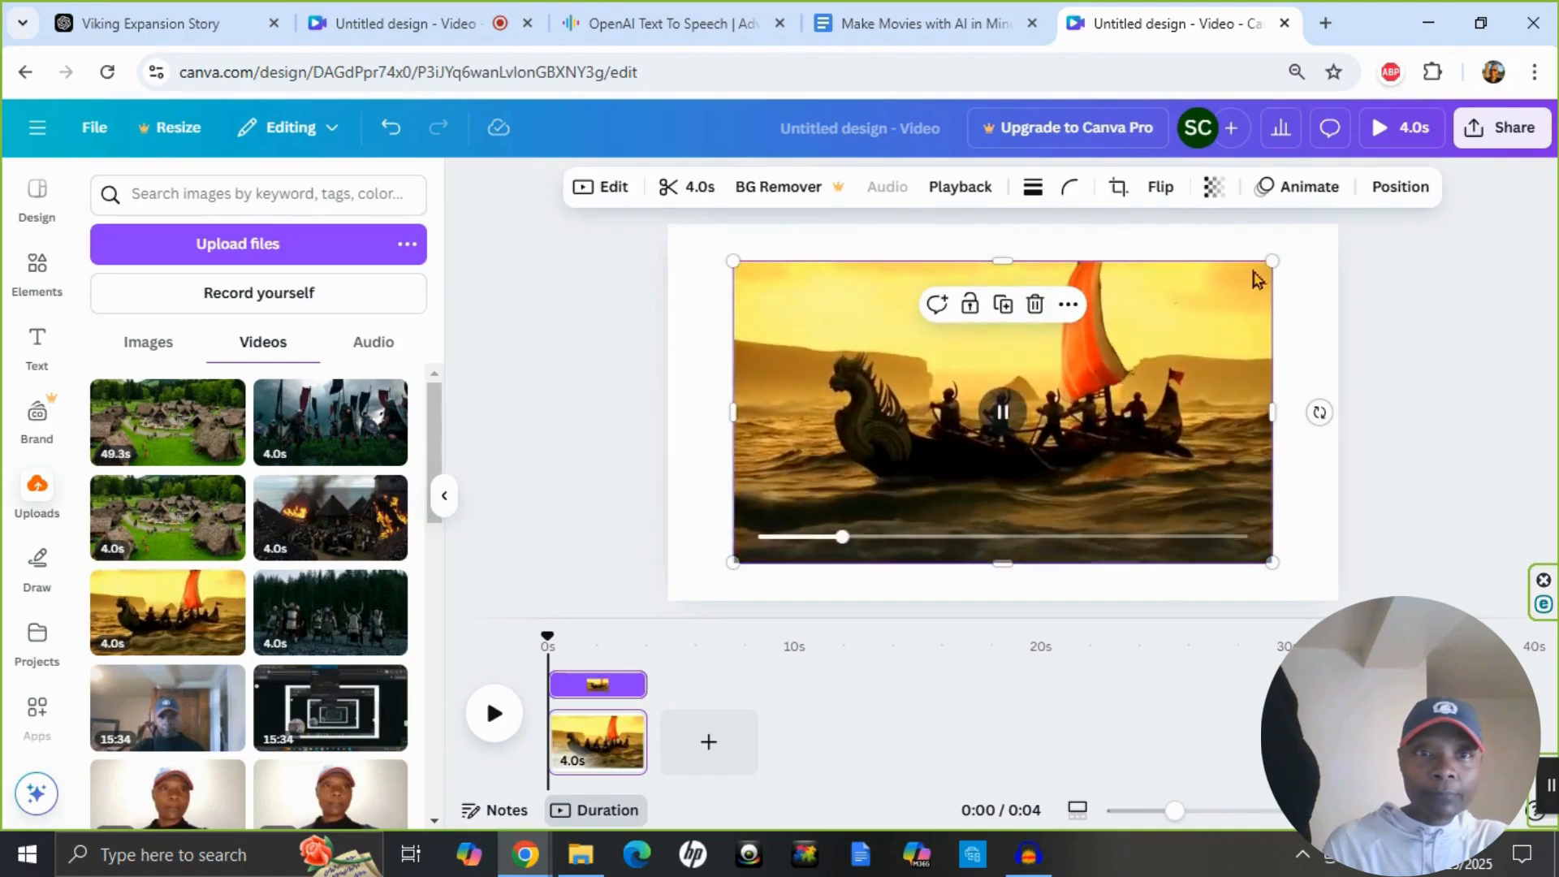
Enlarge the longship clip and reposition it so it fills the whole first page.
left_click_drag(1271, 259, 1468, 235)
left_click_drag(1258, 354, 1188, 408)
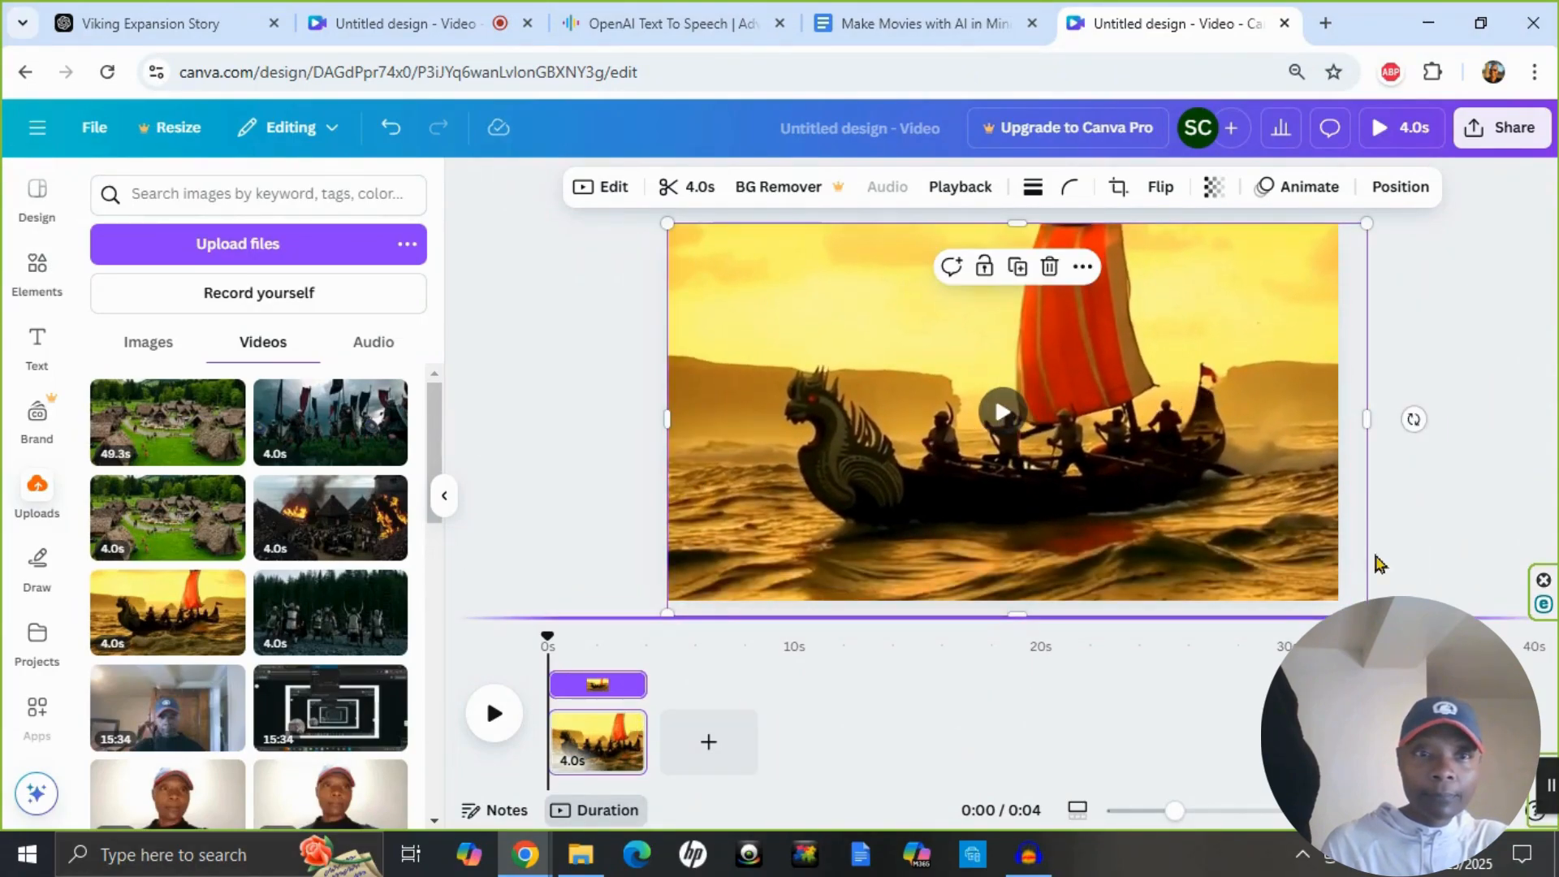
left_click_drag(1368, 223, 1338, 235)
mouse_move(1265, 358)
left_mouse_down()
mouse_move(1263, 327)
mouse_move(1242, 345)
left_mouse_up()
Add a second page with the 4.0s clip of Viking warriors by the forest, scaled and positioned to fill the page.
left_click(717, 739)
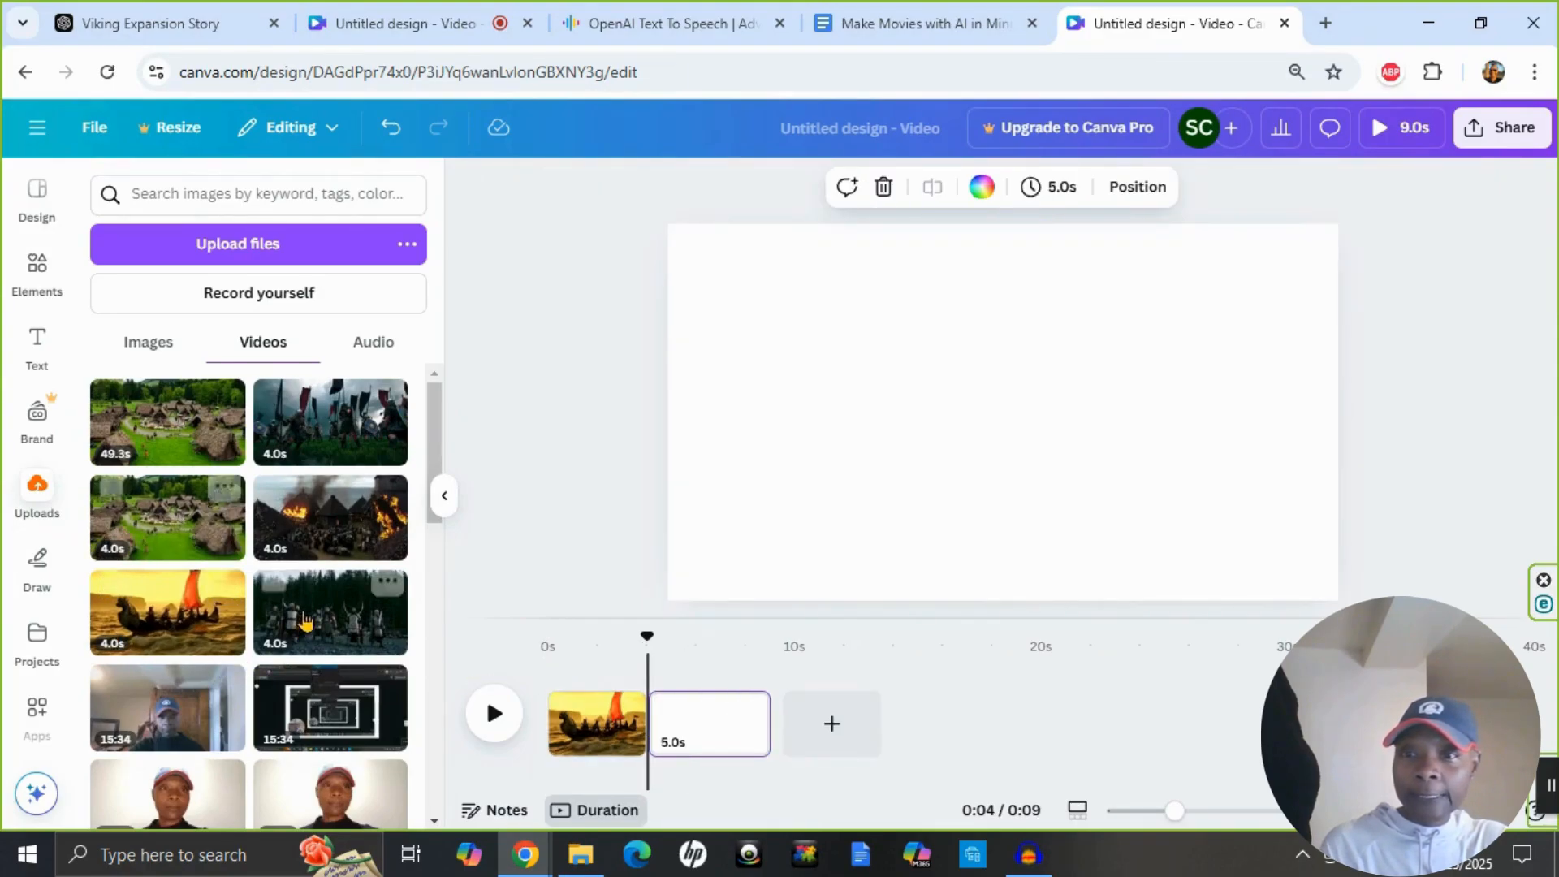
left_click(325, 608)
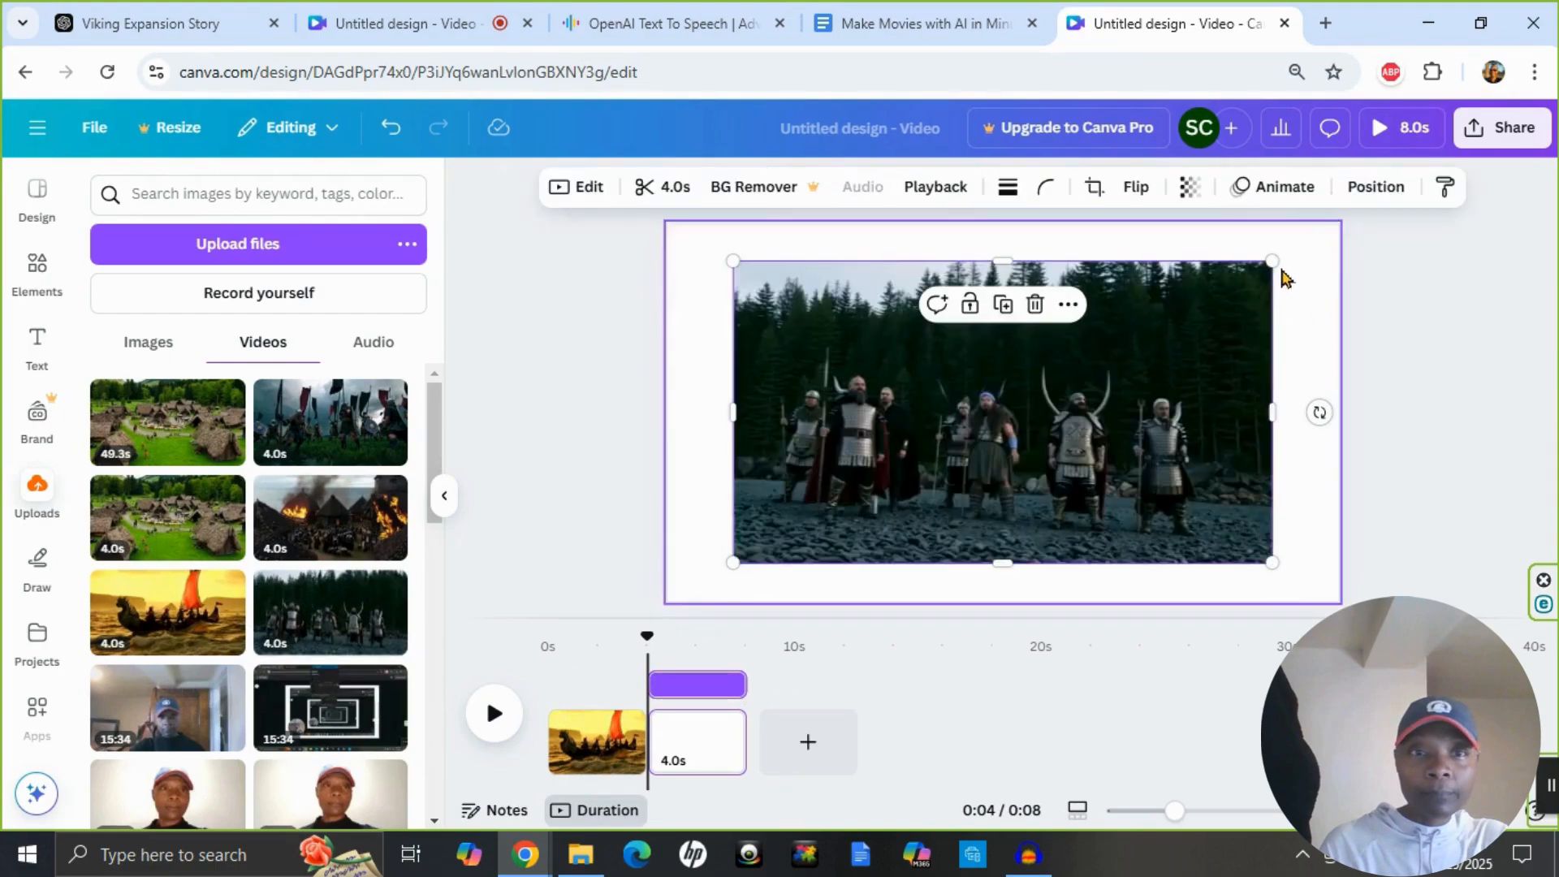
left_click_drag(1272, 260, 1390, 294)
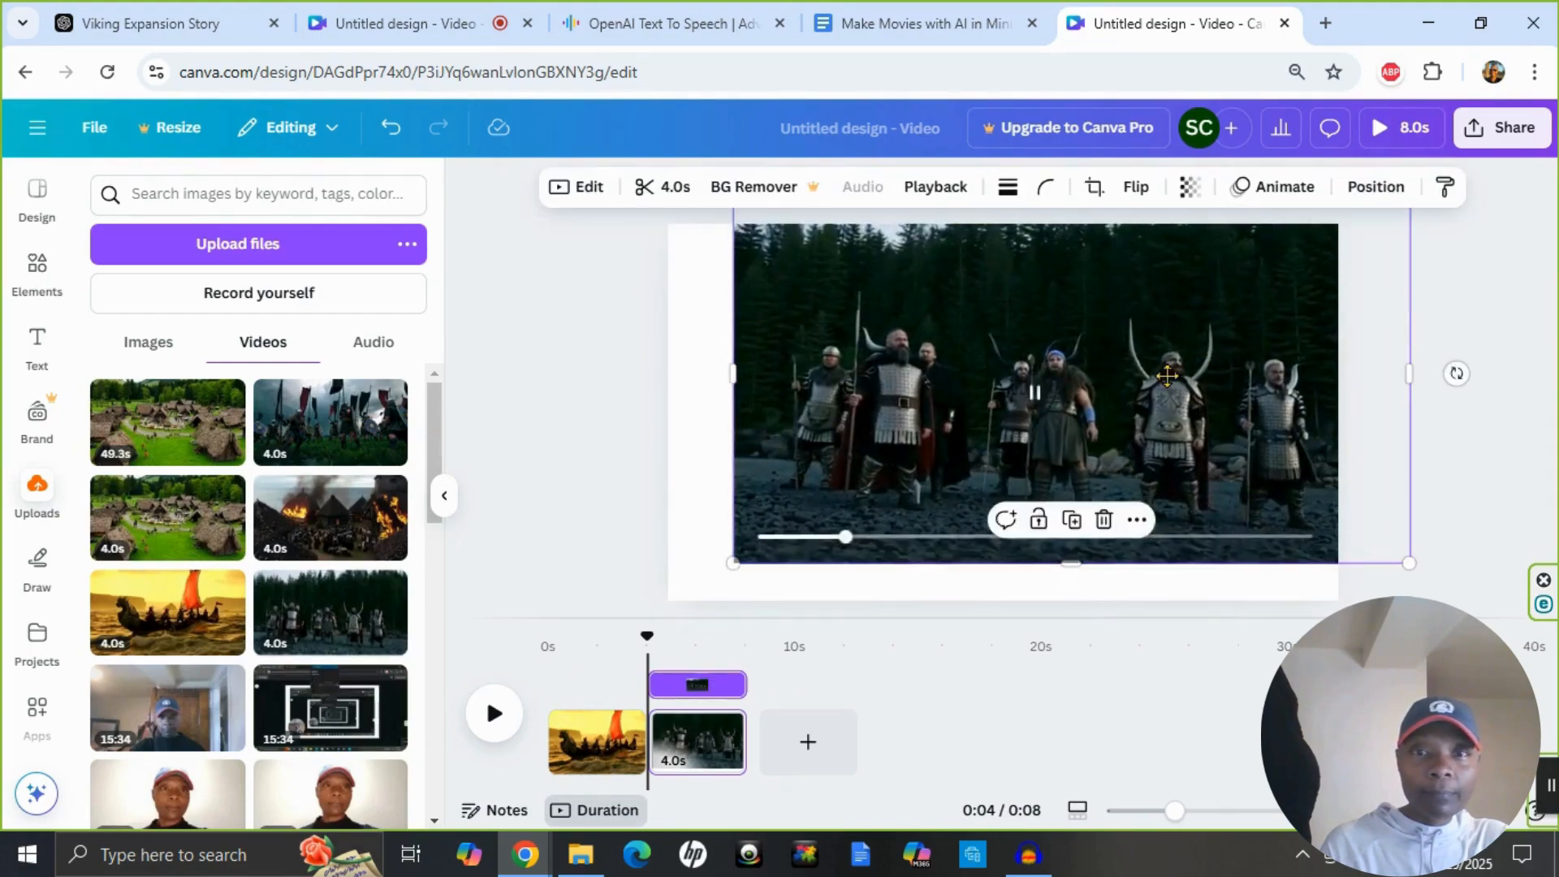
left_click_drag(1203, 341, 1137, 376)
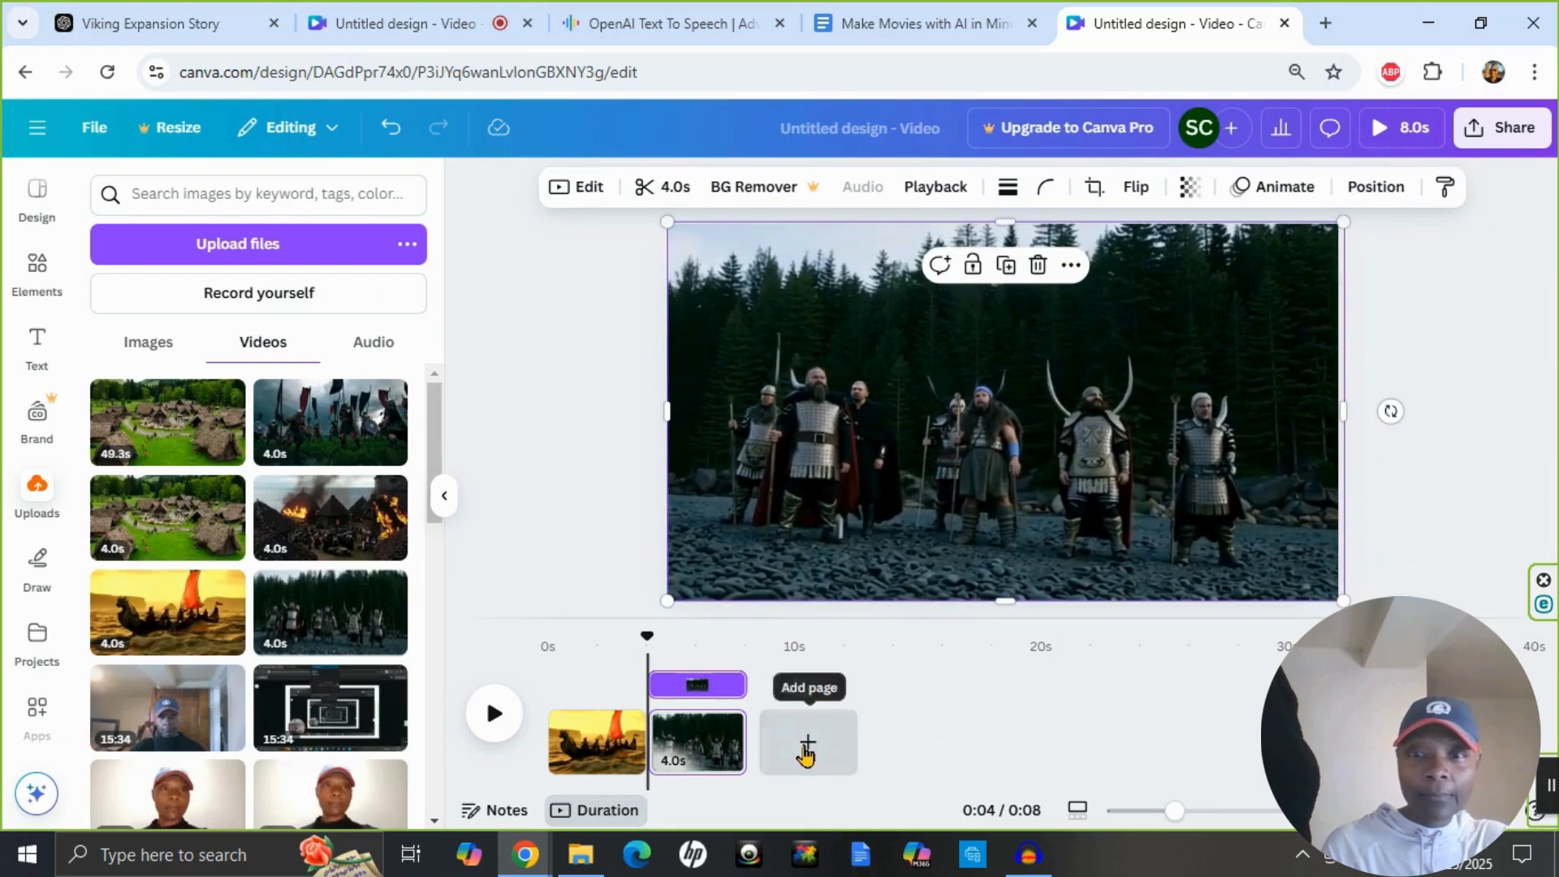
Add a third page with the 4.0s green village clip and scale and position it to cover the page.
left_click(808, 741)
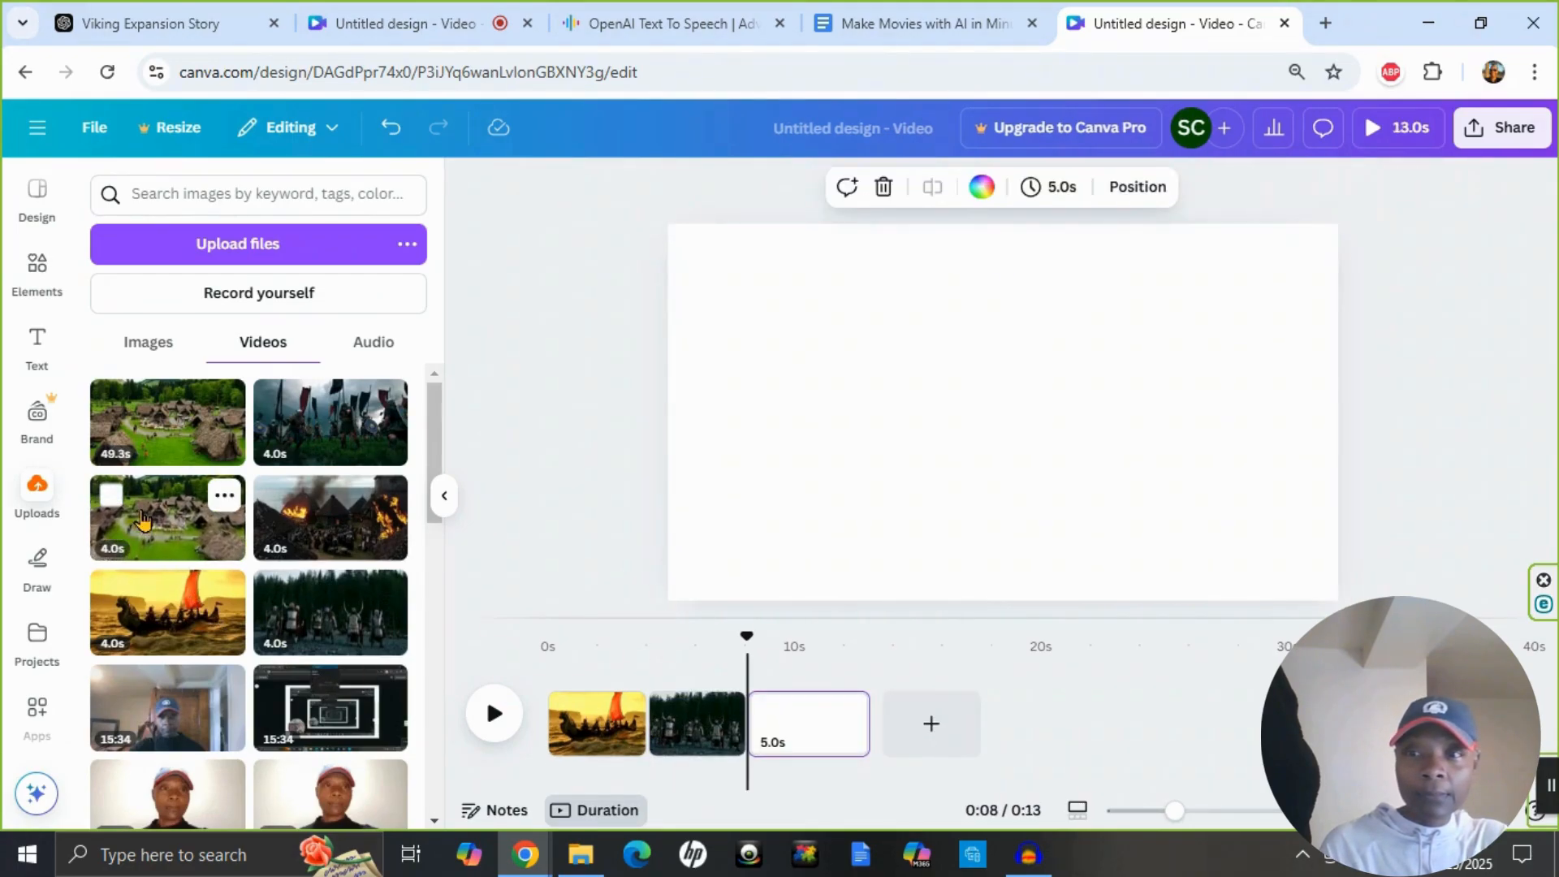
left_click(143, 520)
left_click_drag(1270, 265, 1354, 267)
left_click_drag(1247, 306, 1218, 329)
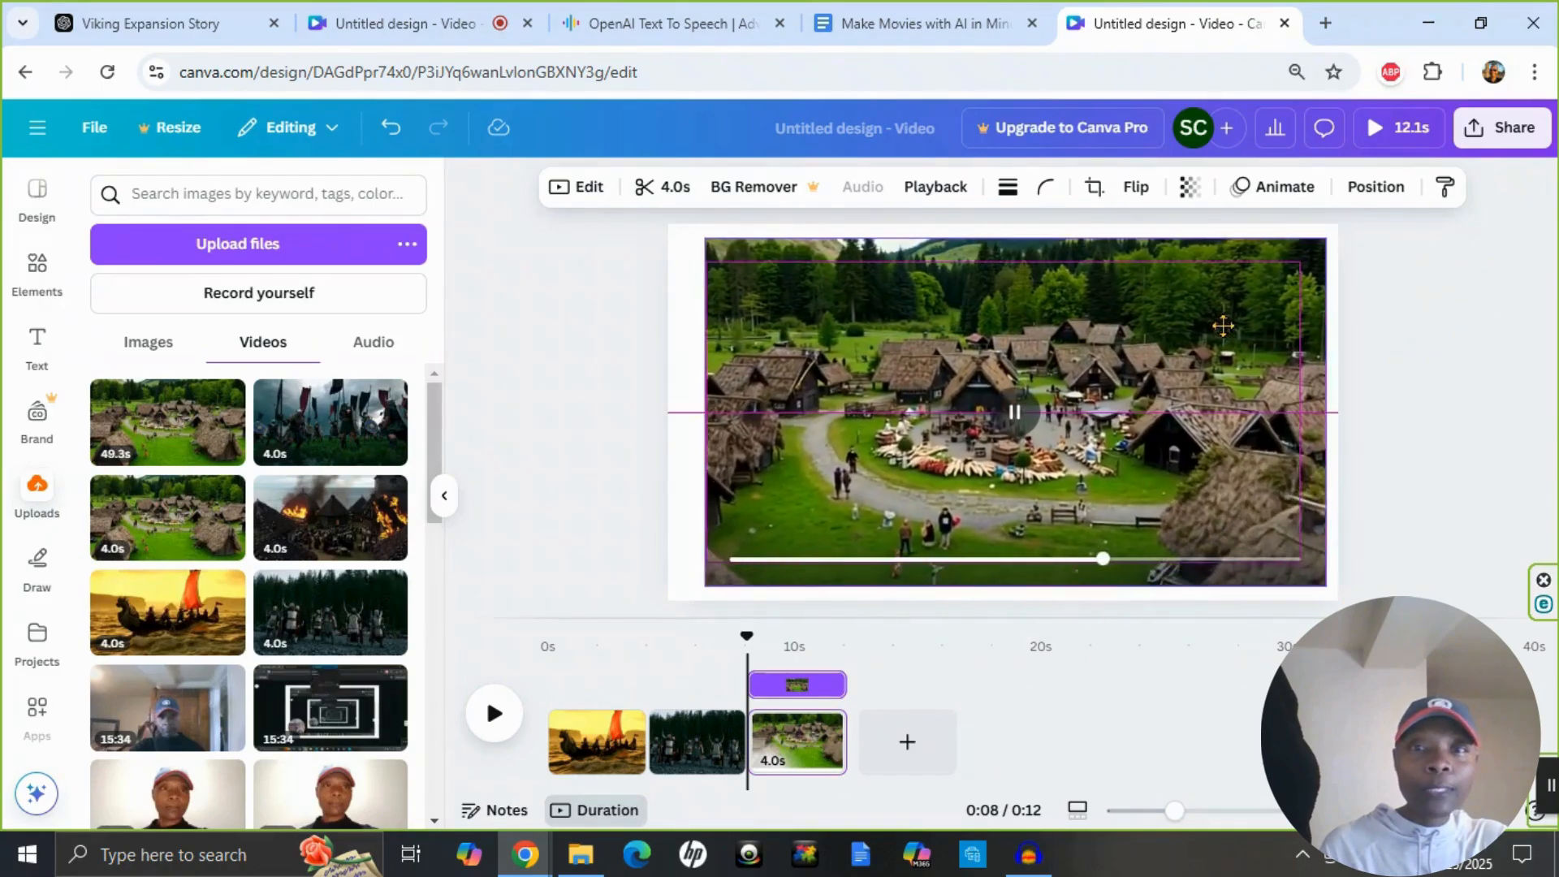
left_click_drag(1328, 237, 1378, 218)
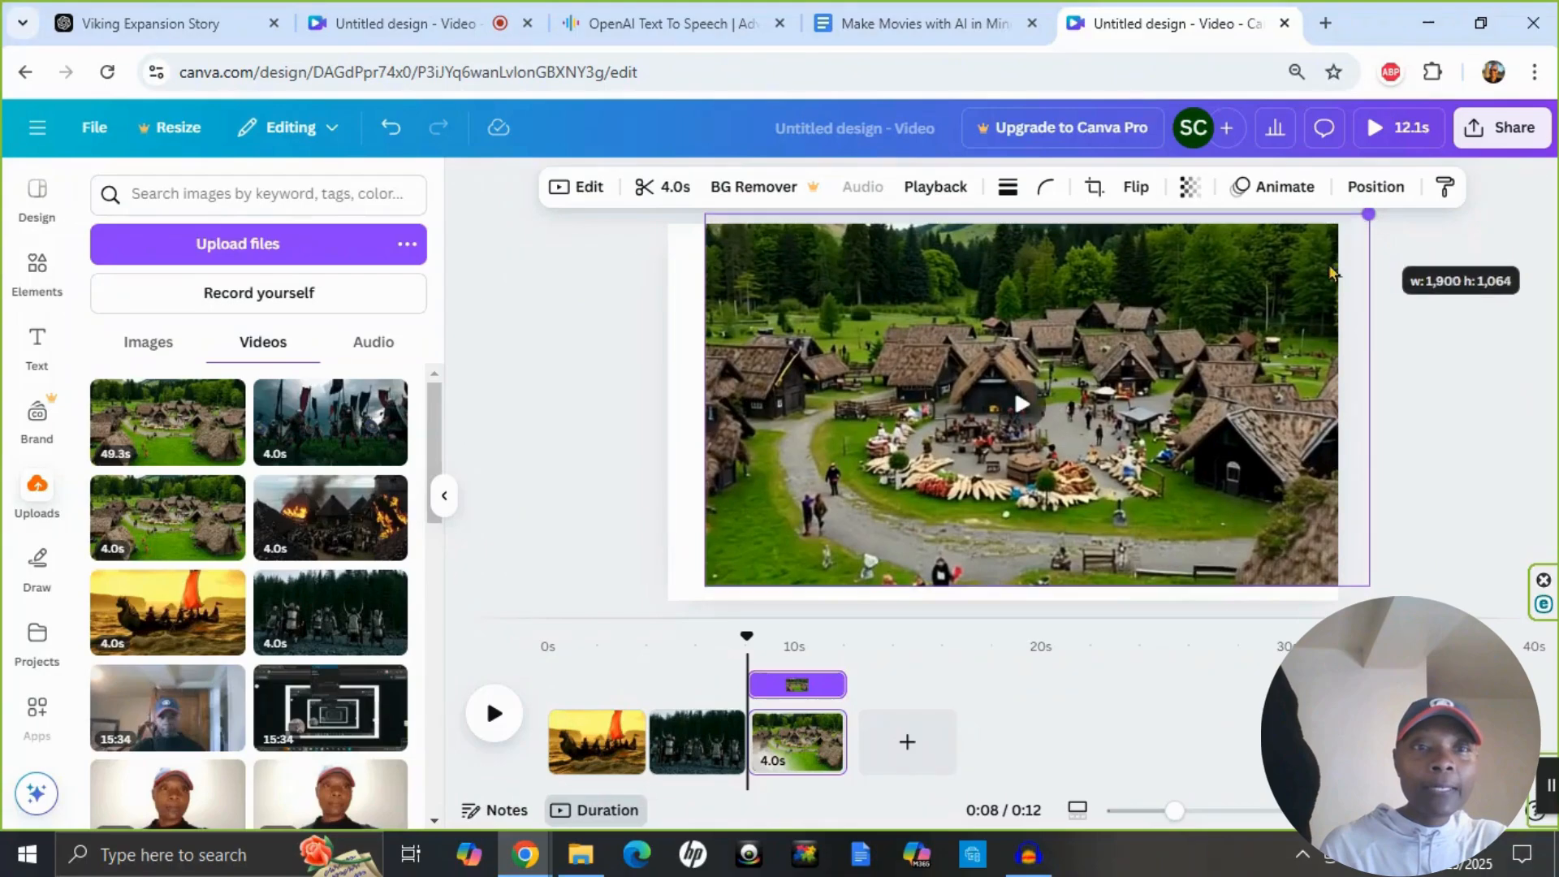
left_click_drag(1270, 284, 1248, 313)
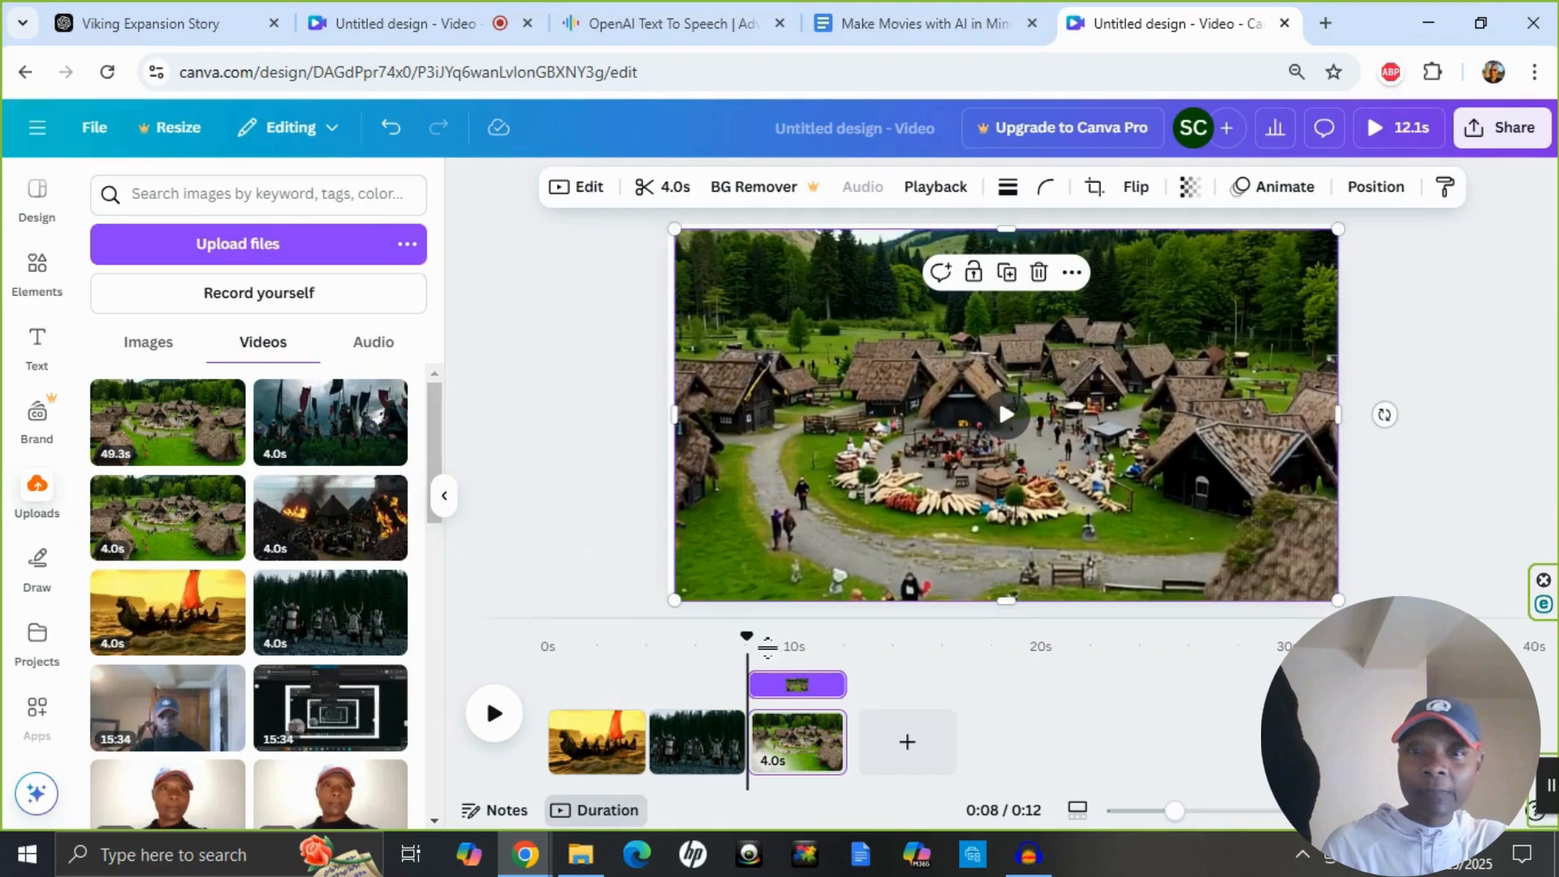
Add a fourth page with the 4.0s burning village clip, enlarged and positioned to fill the page.
left_click(907, 741)
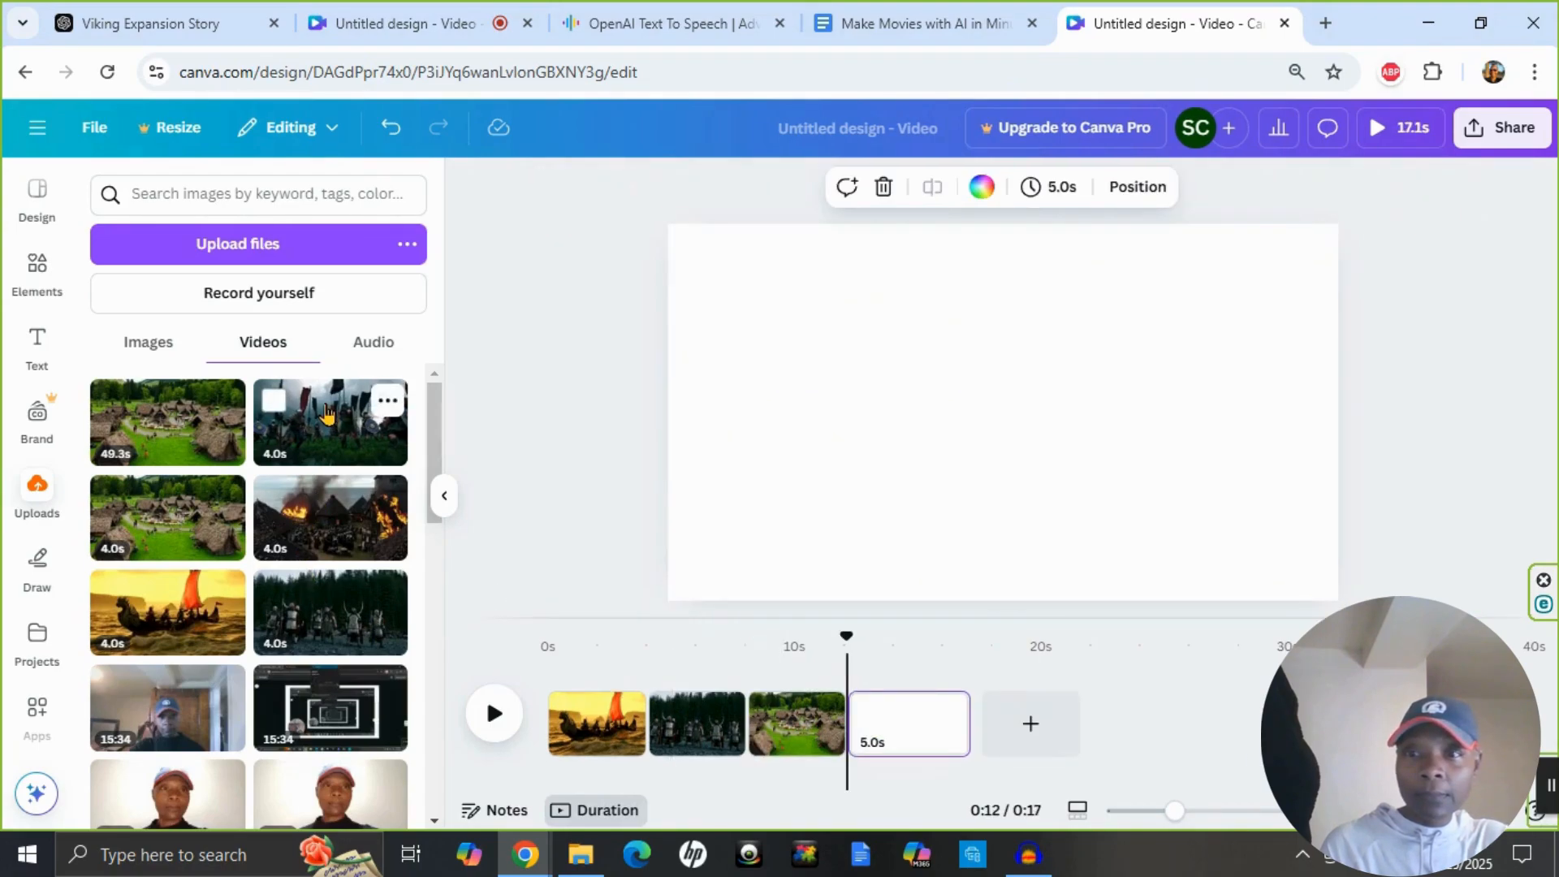
left_click_drag(378, 520, 1120, 412)
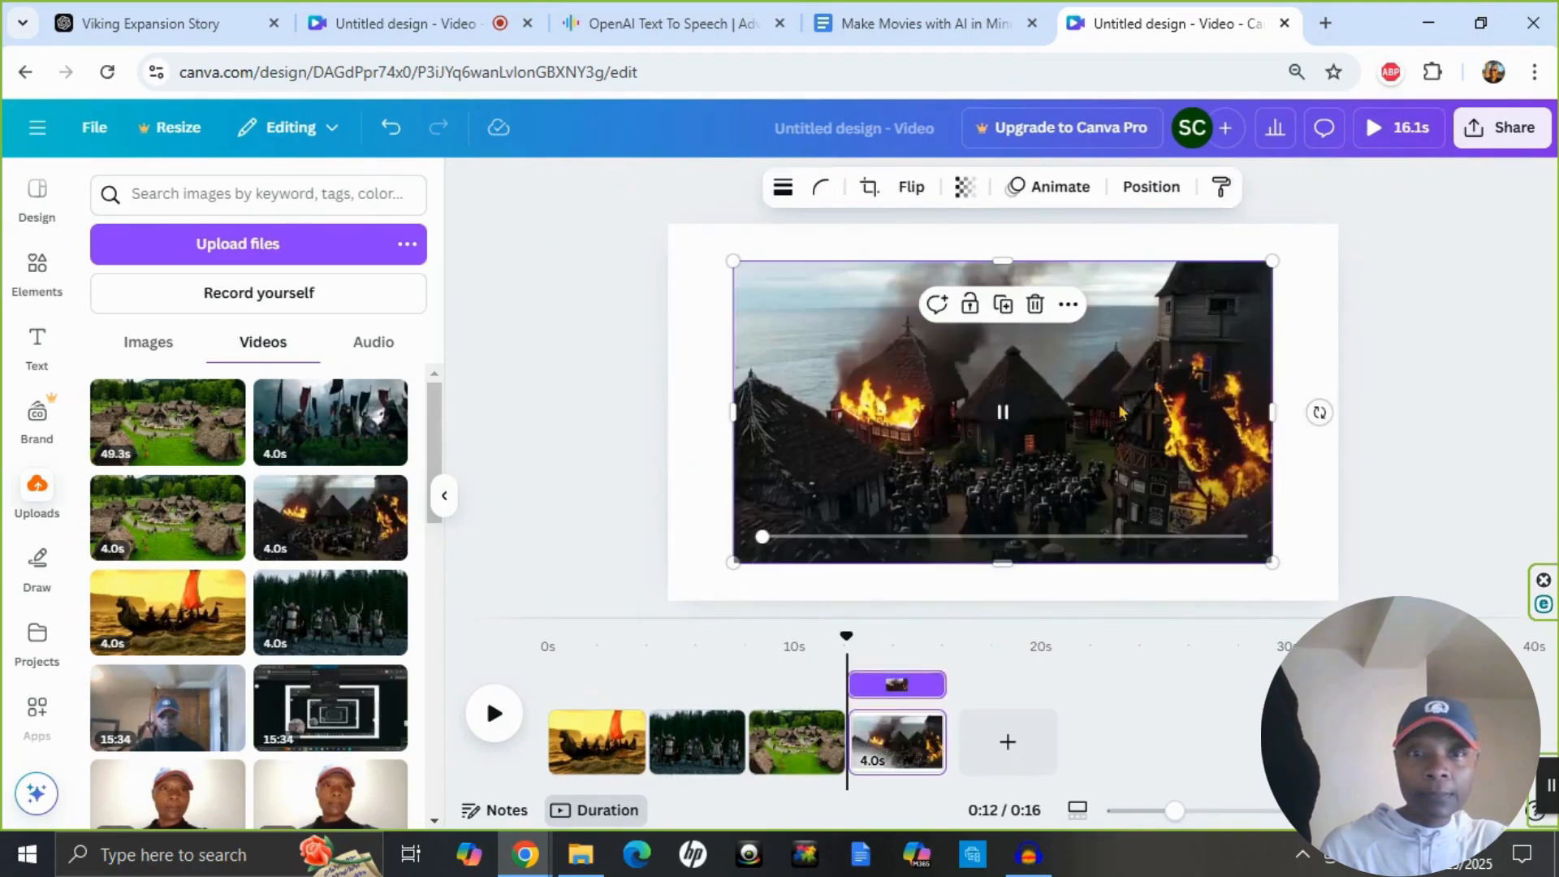
left_click_drag(1271, 261, 1416, 238)
left_click_drag(1241, 330, 1181, 359)
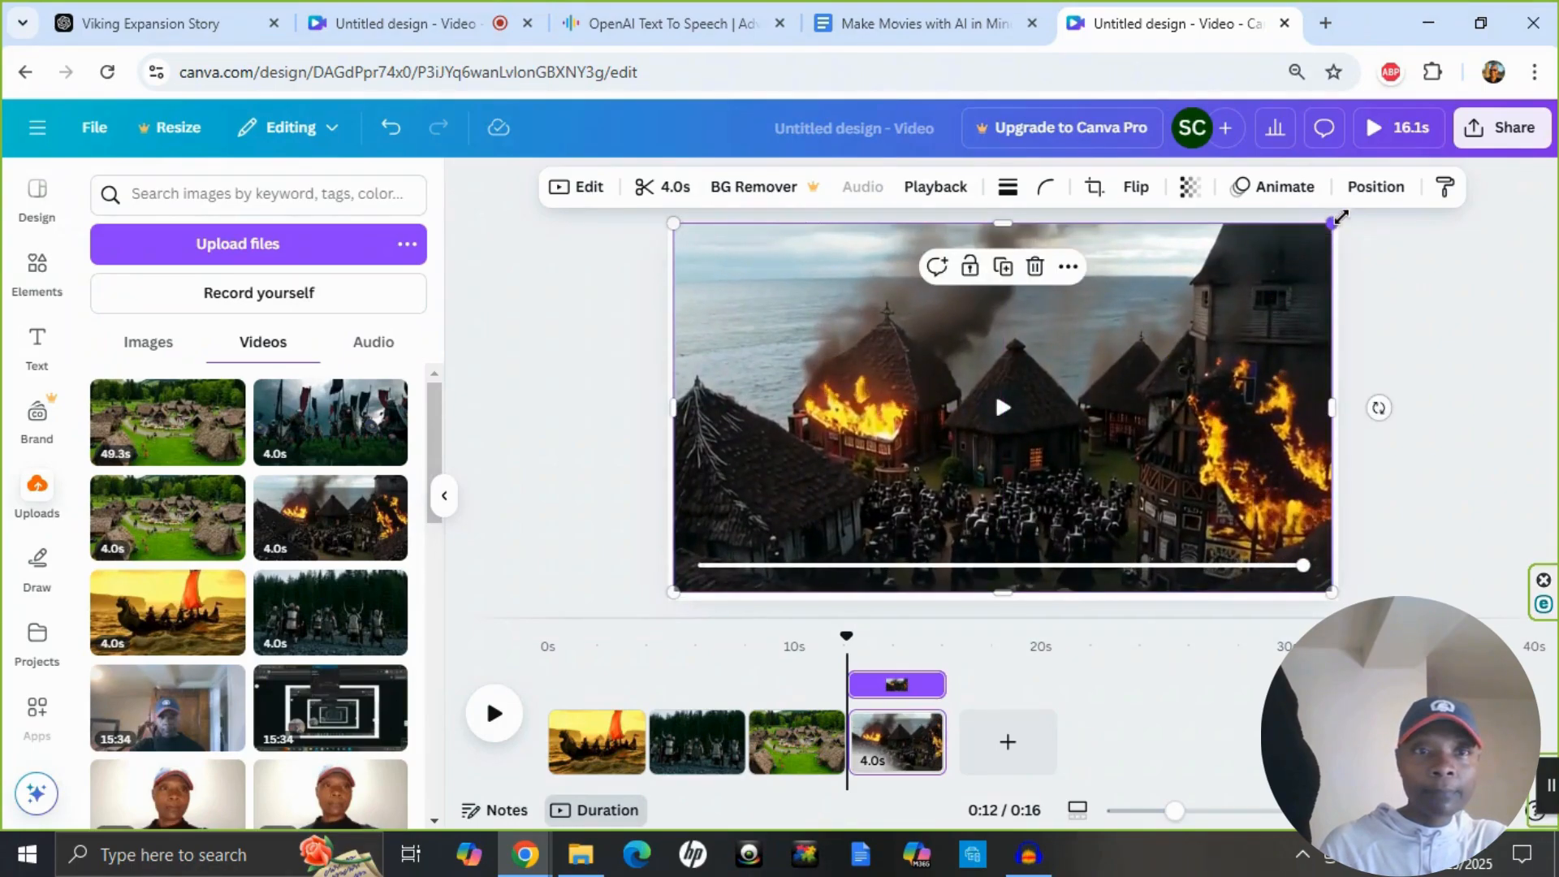
left_click_drag(1338, 219, 1346, 214)
left_click(1419, 445)
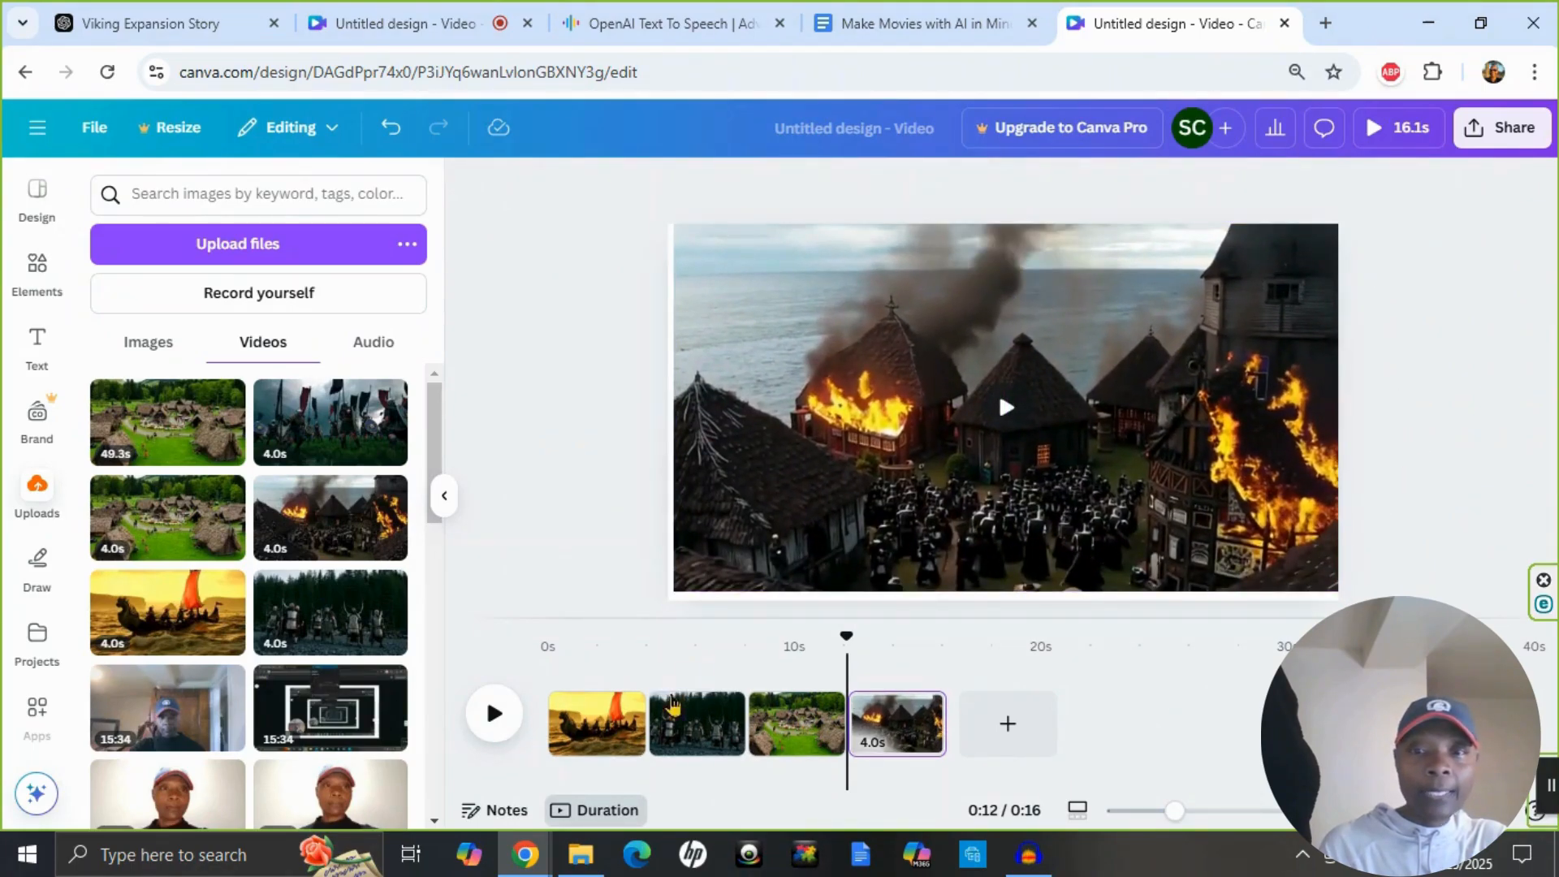
Play the assembled video from the start to preview the first clips, and pause it.
left_click_drag(807, 656, 563, 671)
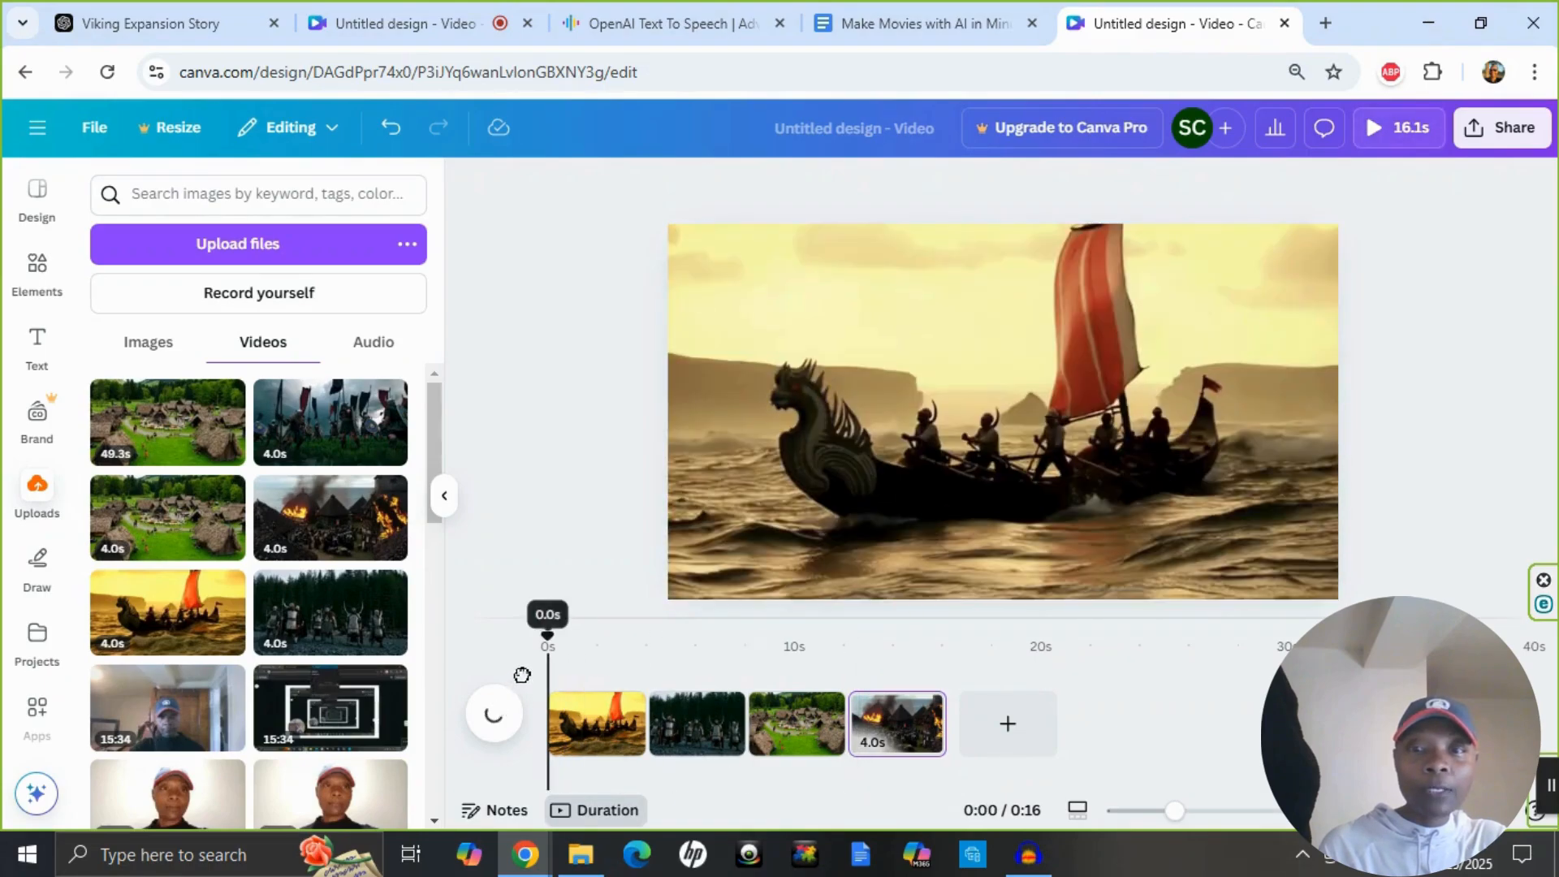
left_click(497, 716)
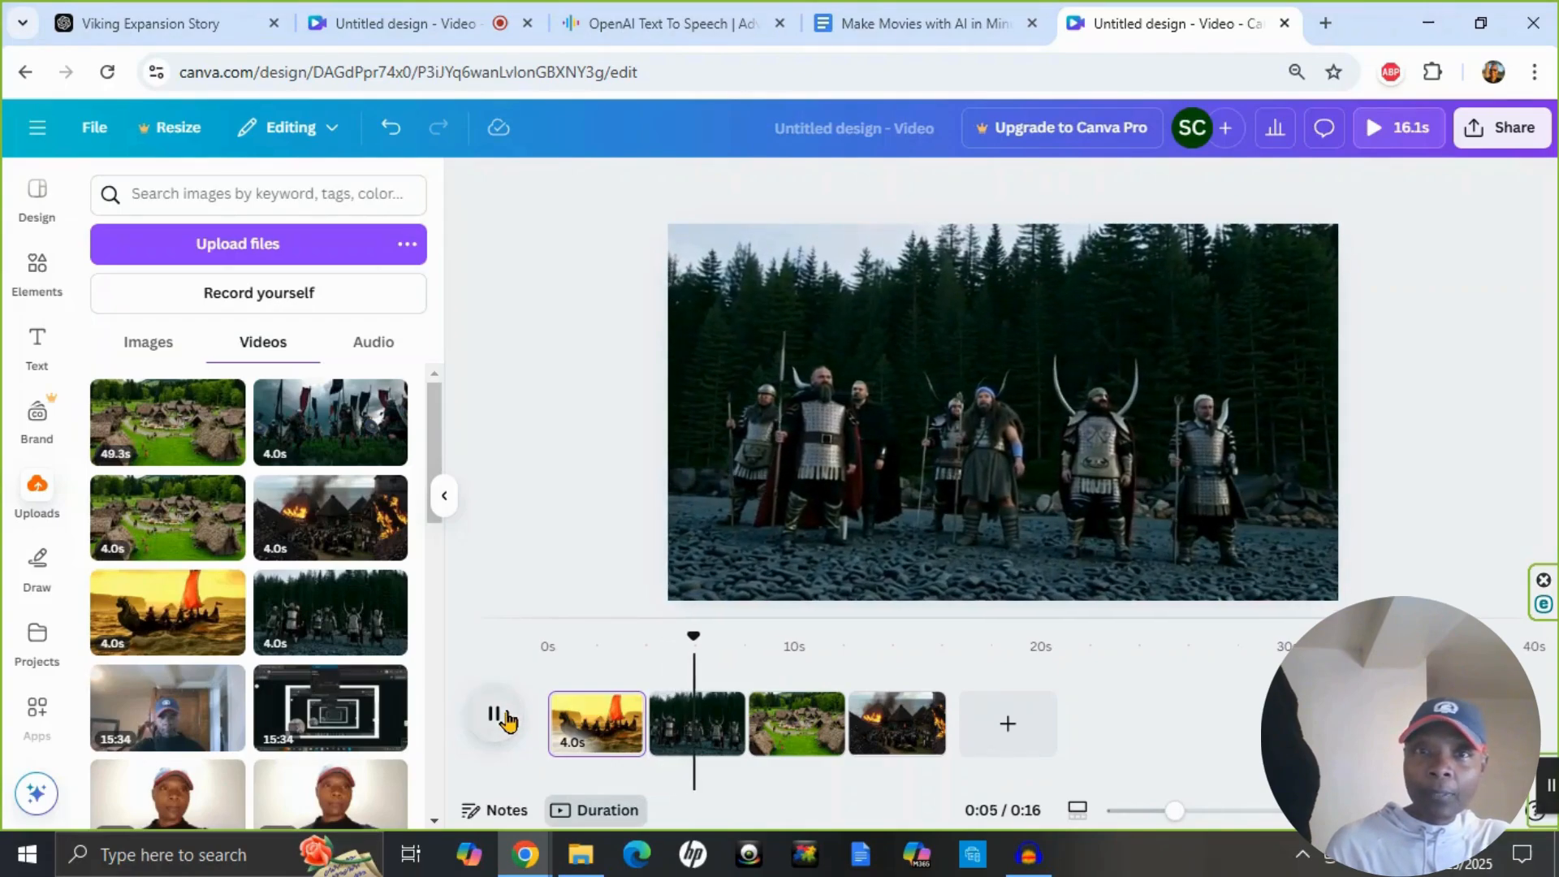
left_click(505, 718)
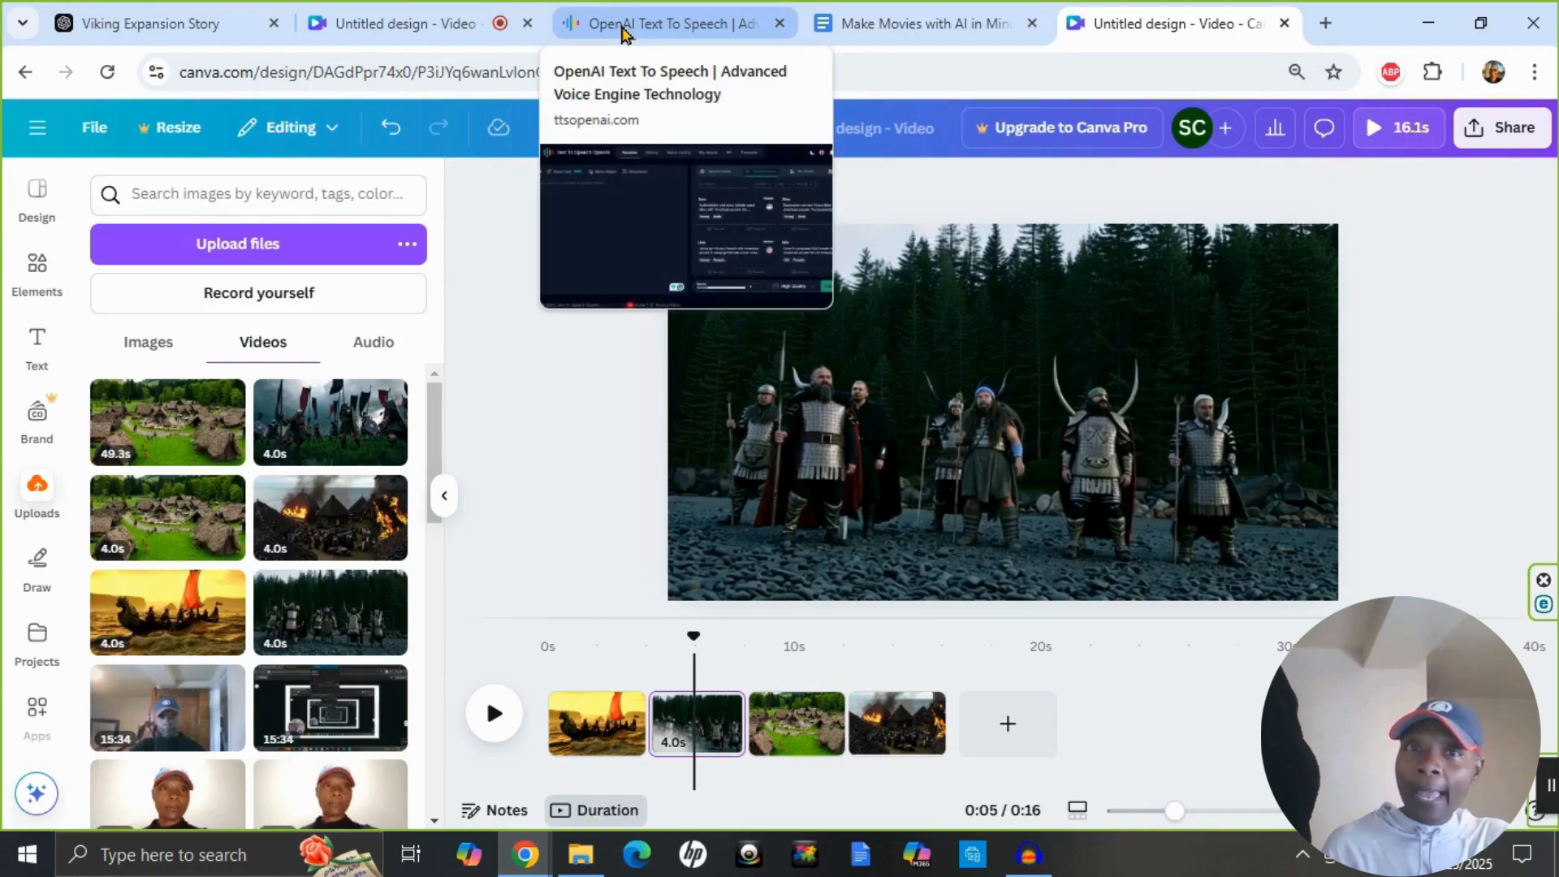
Switch to the Google Docs document and copy the full text of The Viking Conquests story, without its title.
left_click(623, 31)
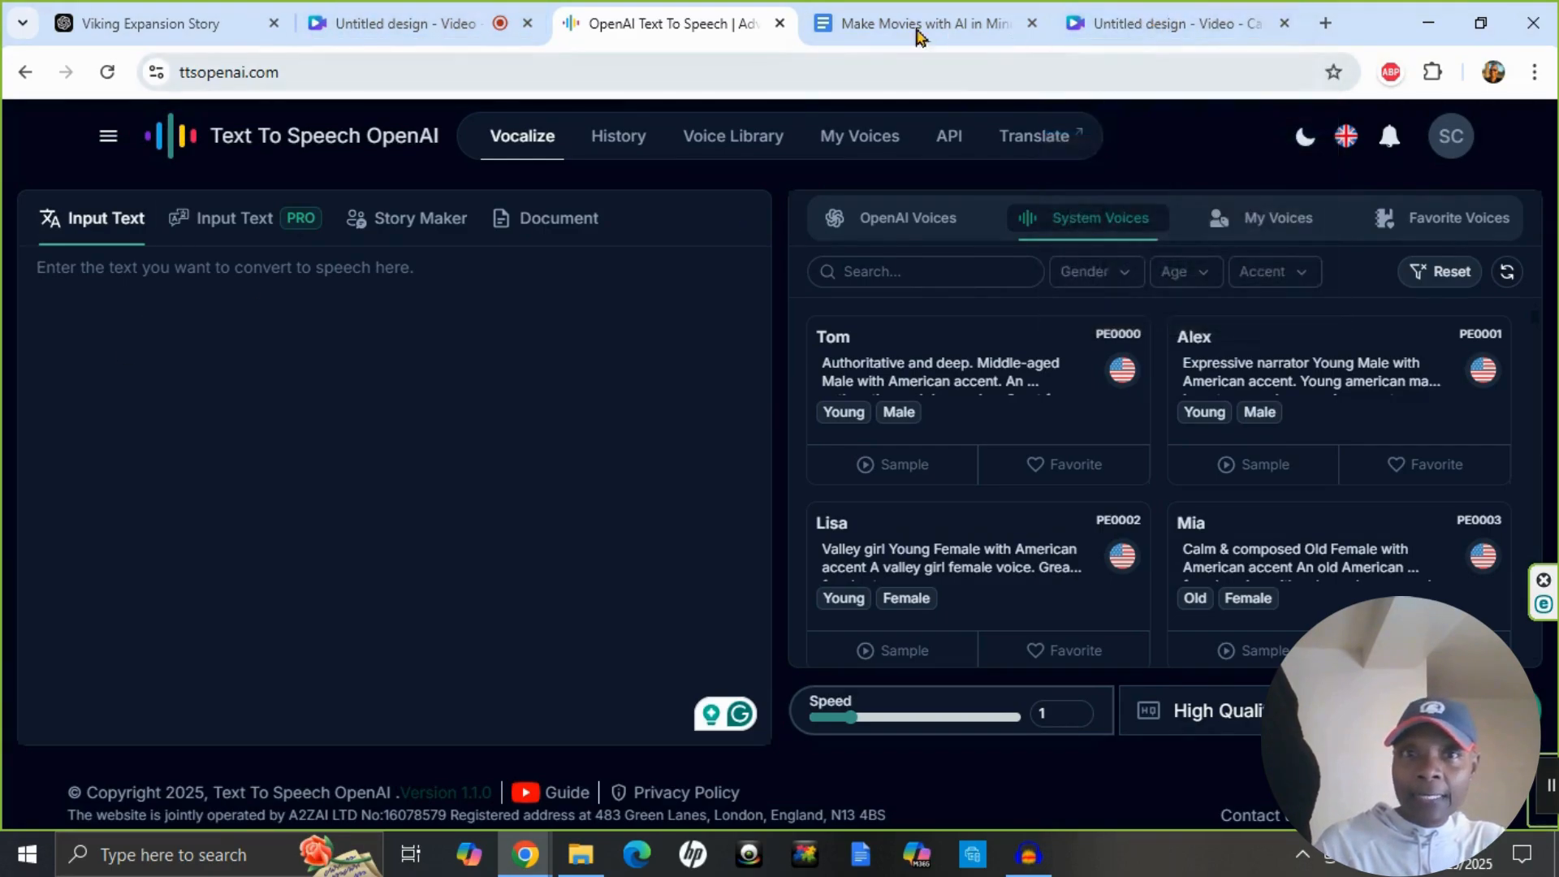
left_click(867, 37)
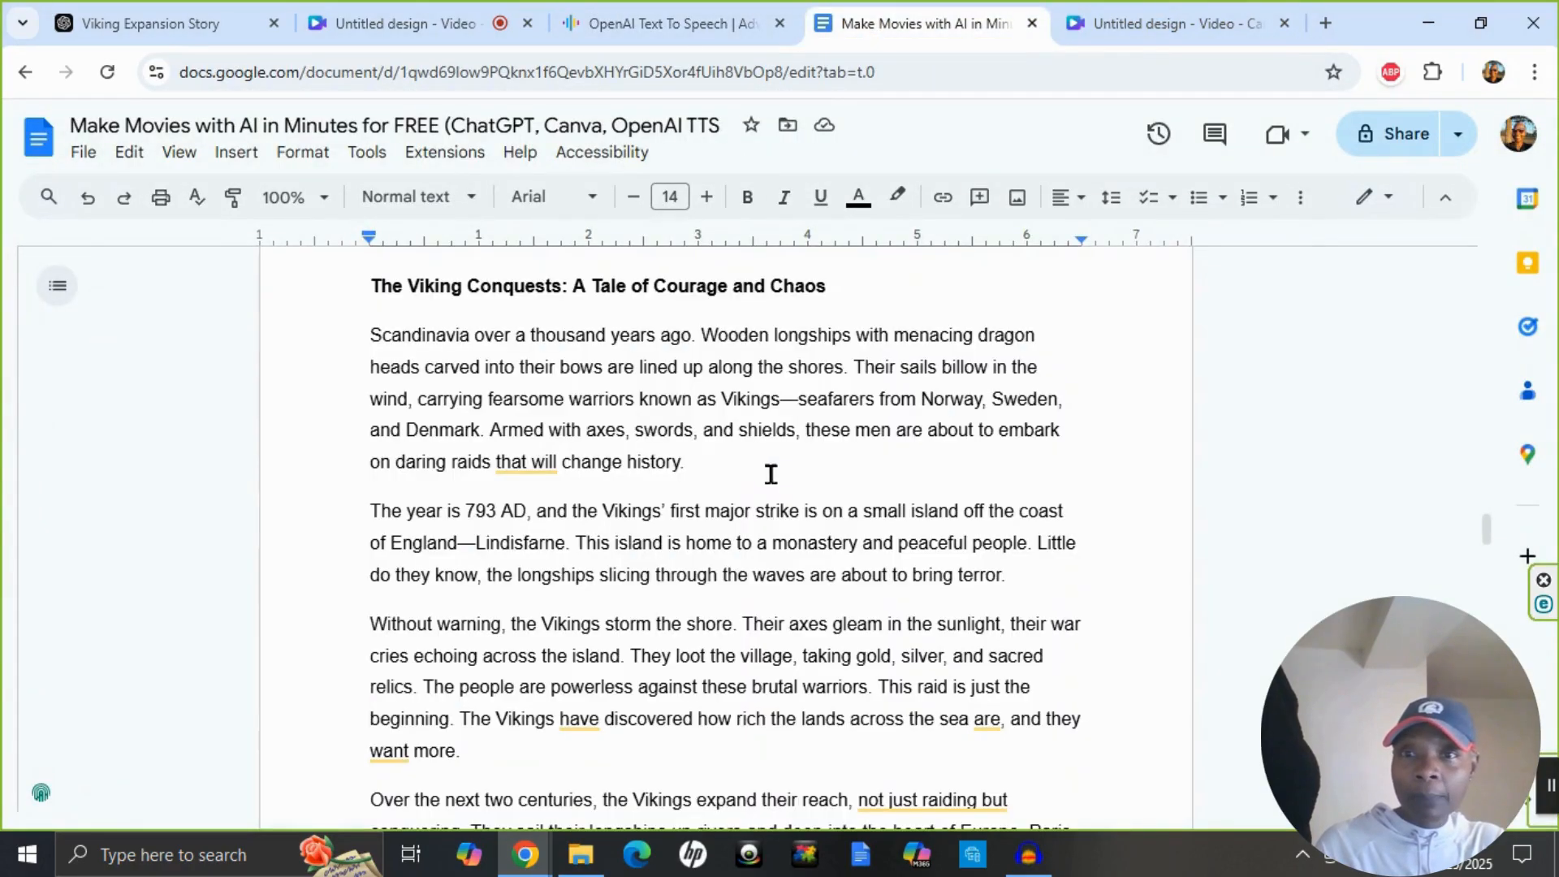
left_click_drag(376, 357, 984, 656)
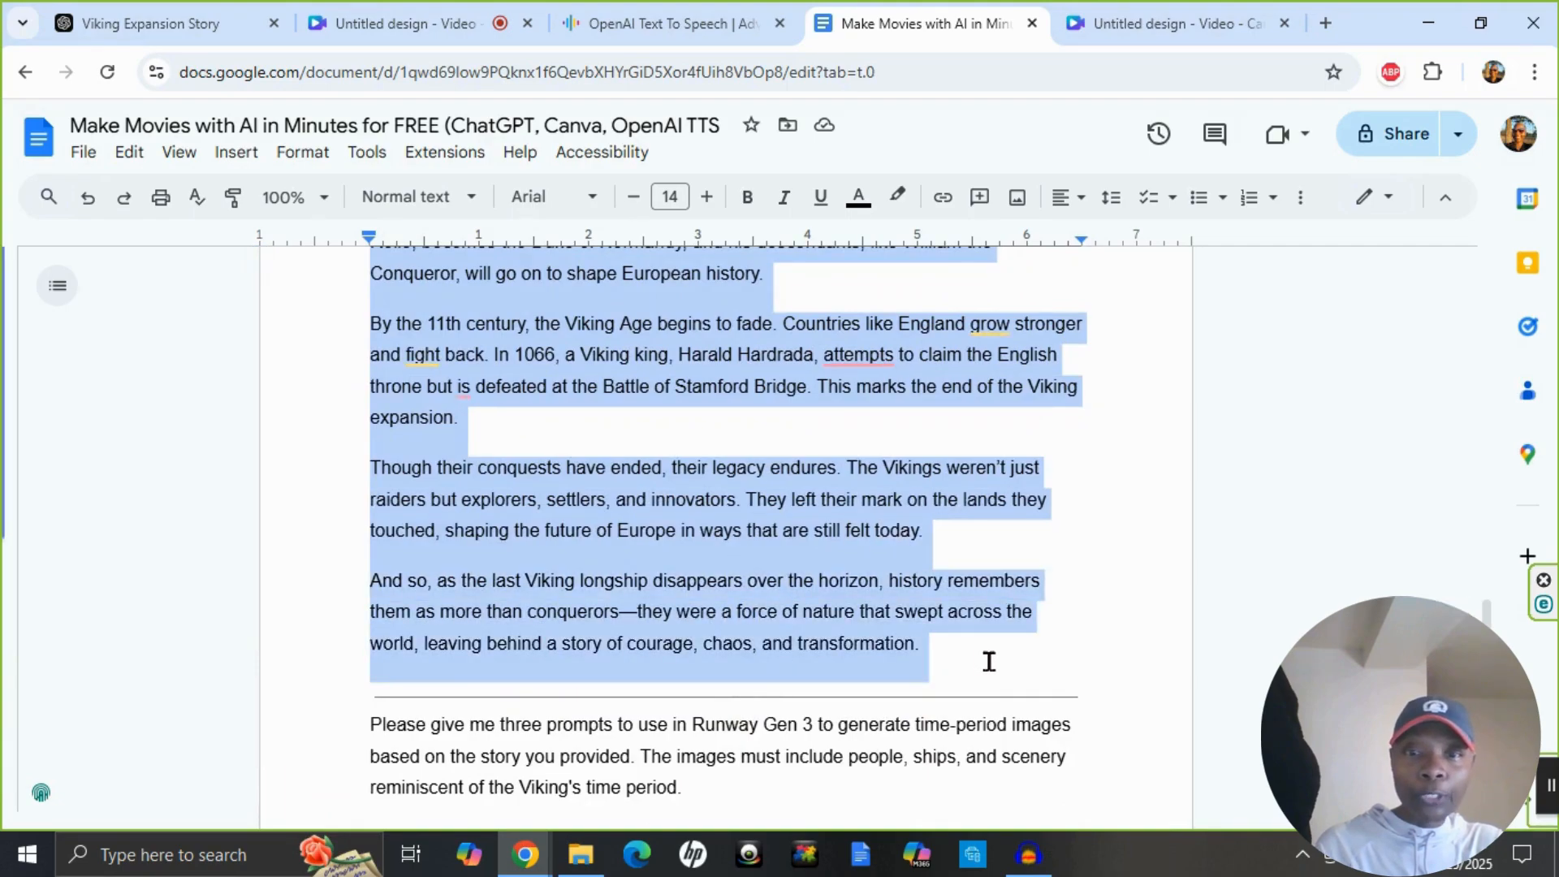
right_click(675, 561)
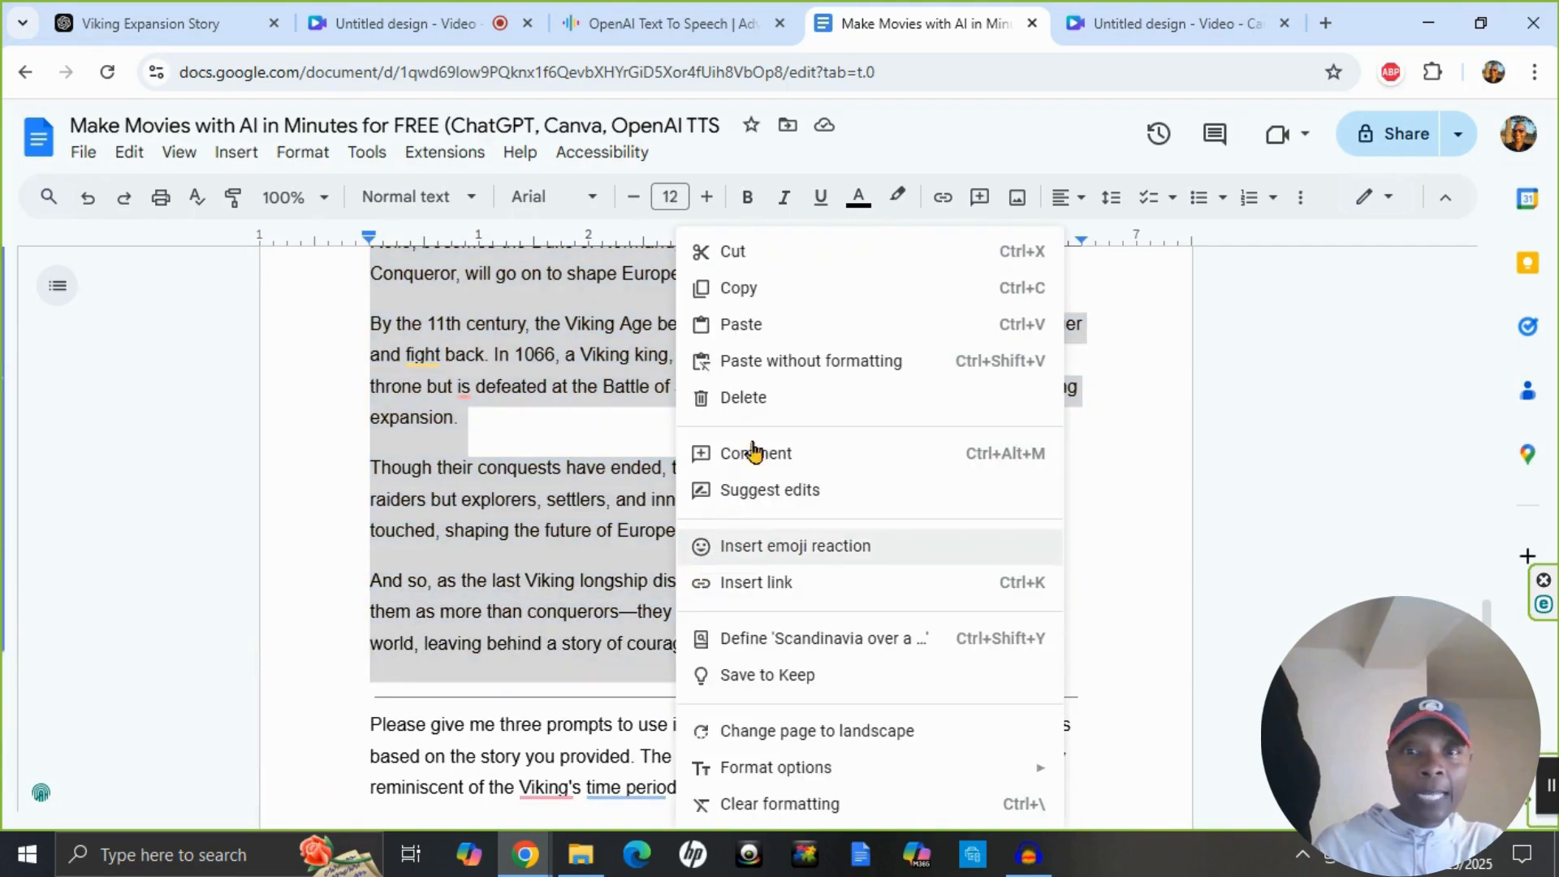
left_click(752, 286)
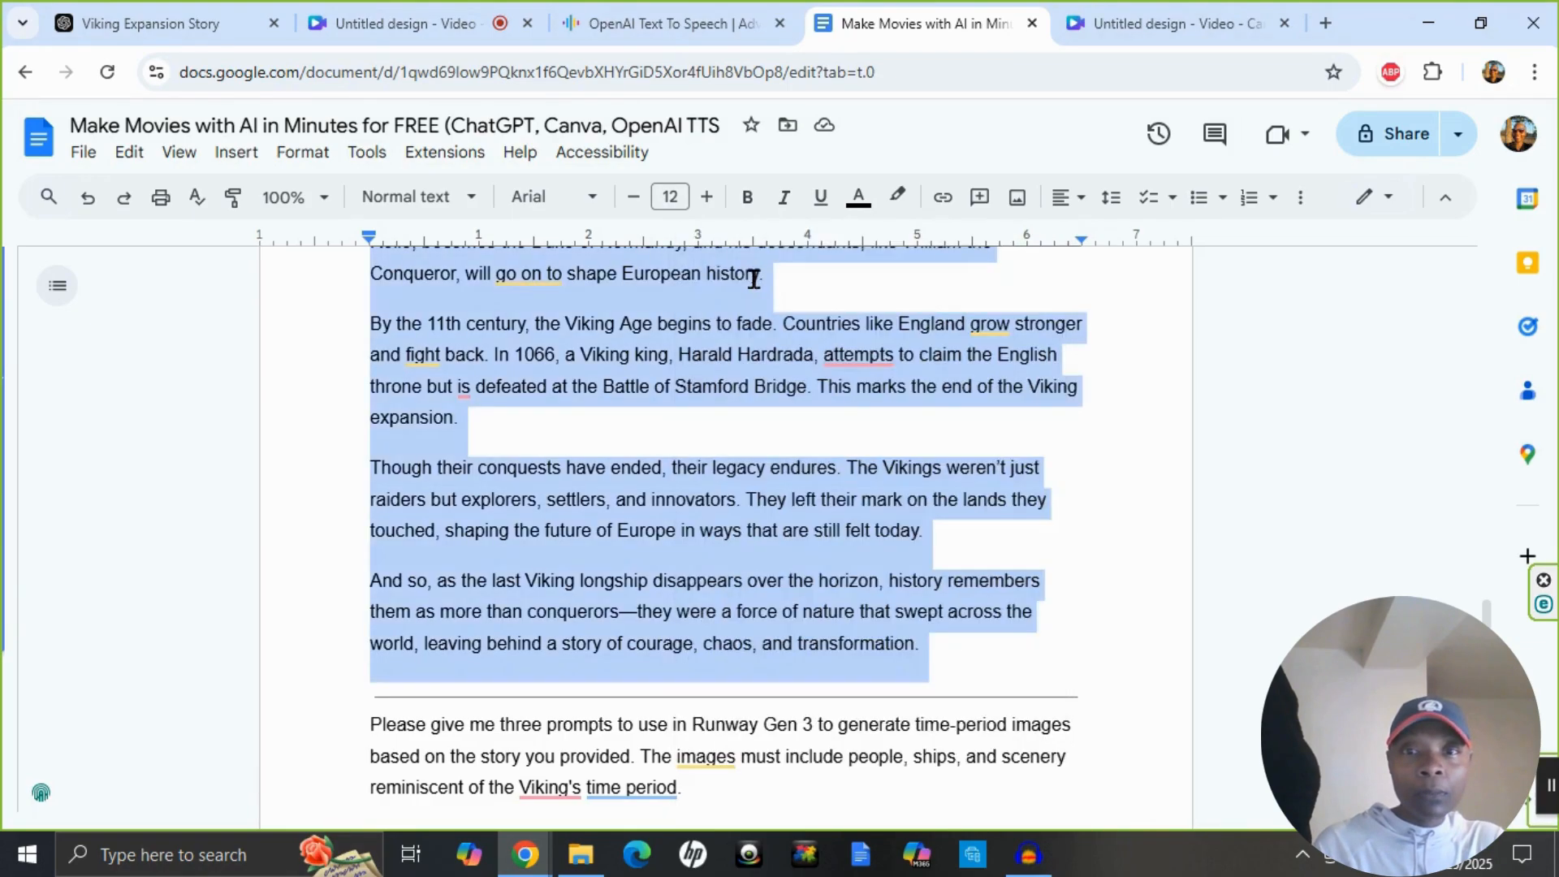
Switch to Text To Speech OpenAI and paste the copied Viking story as the input text.
left_click(627, 25)
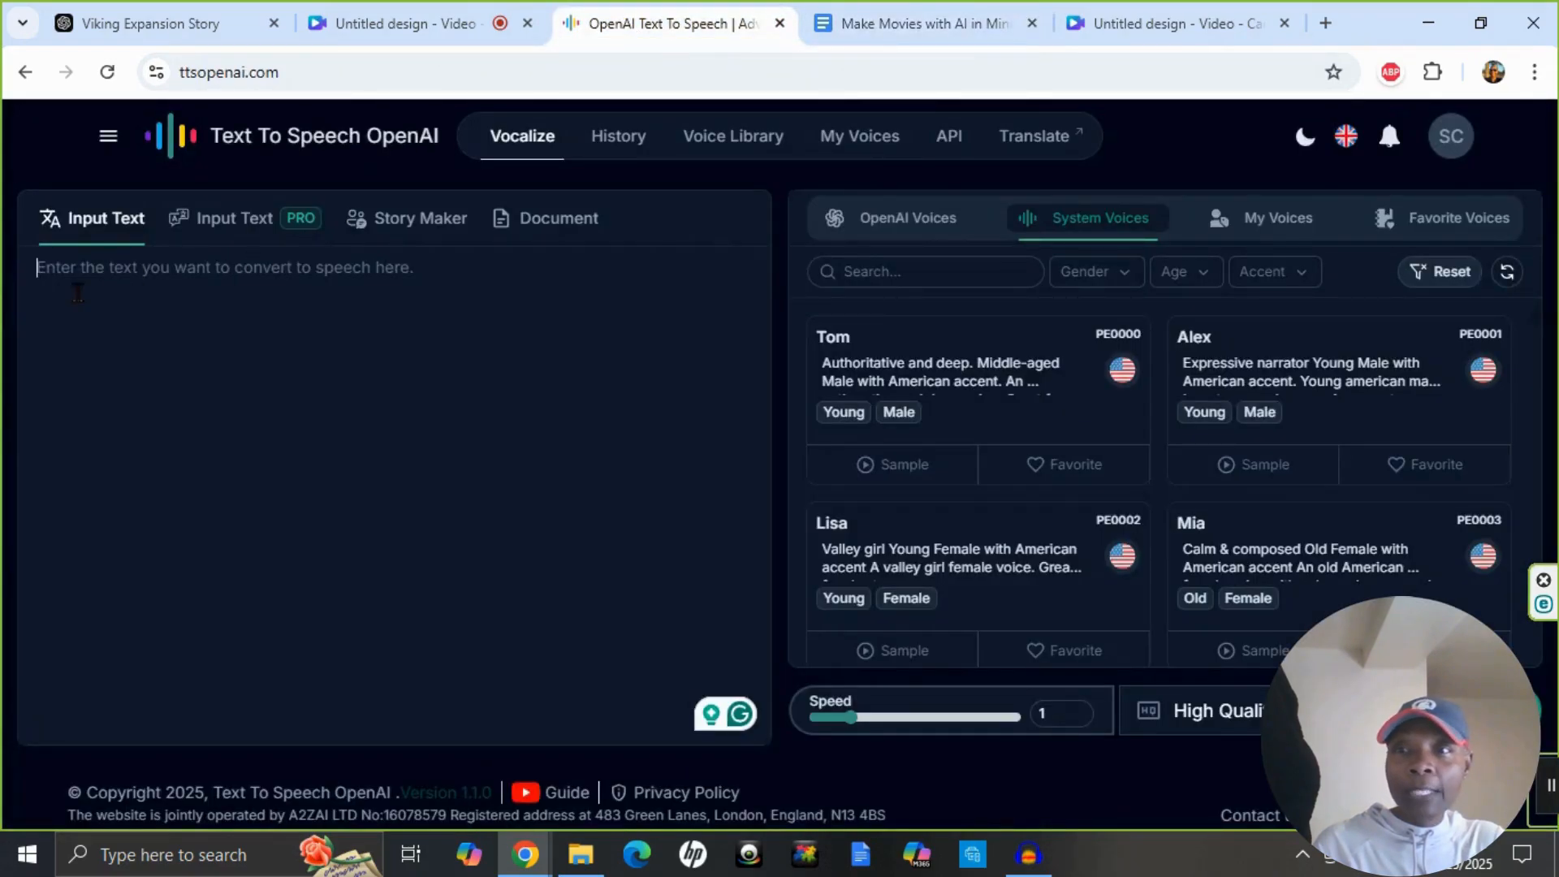
right_click(74, 283)
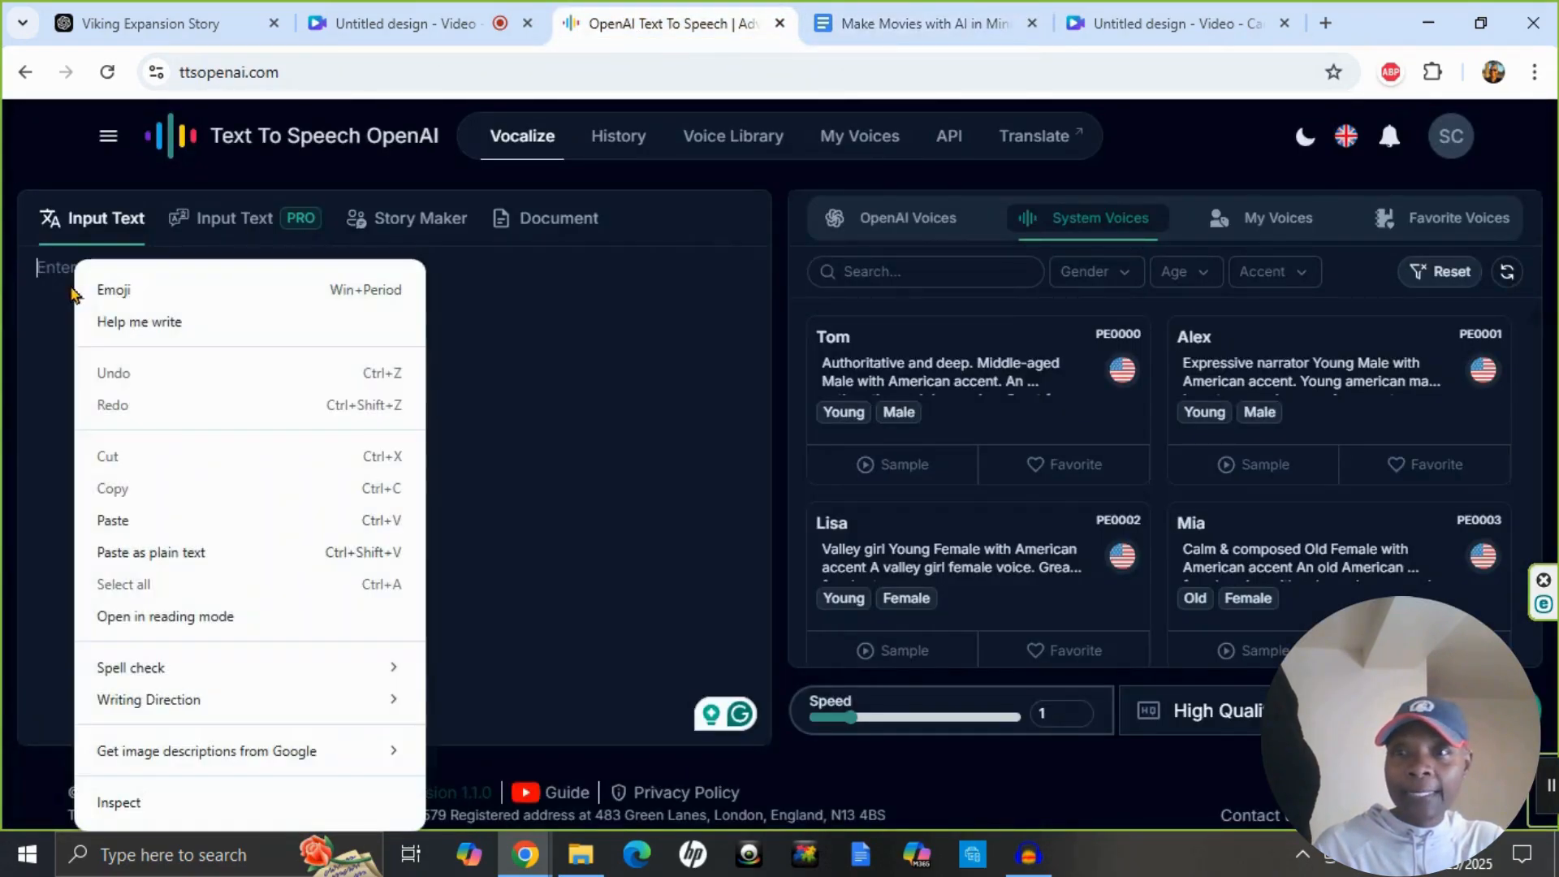
left_click(147, 518)
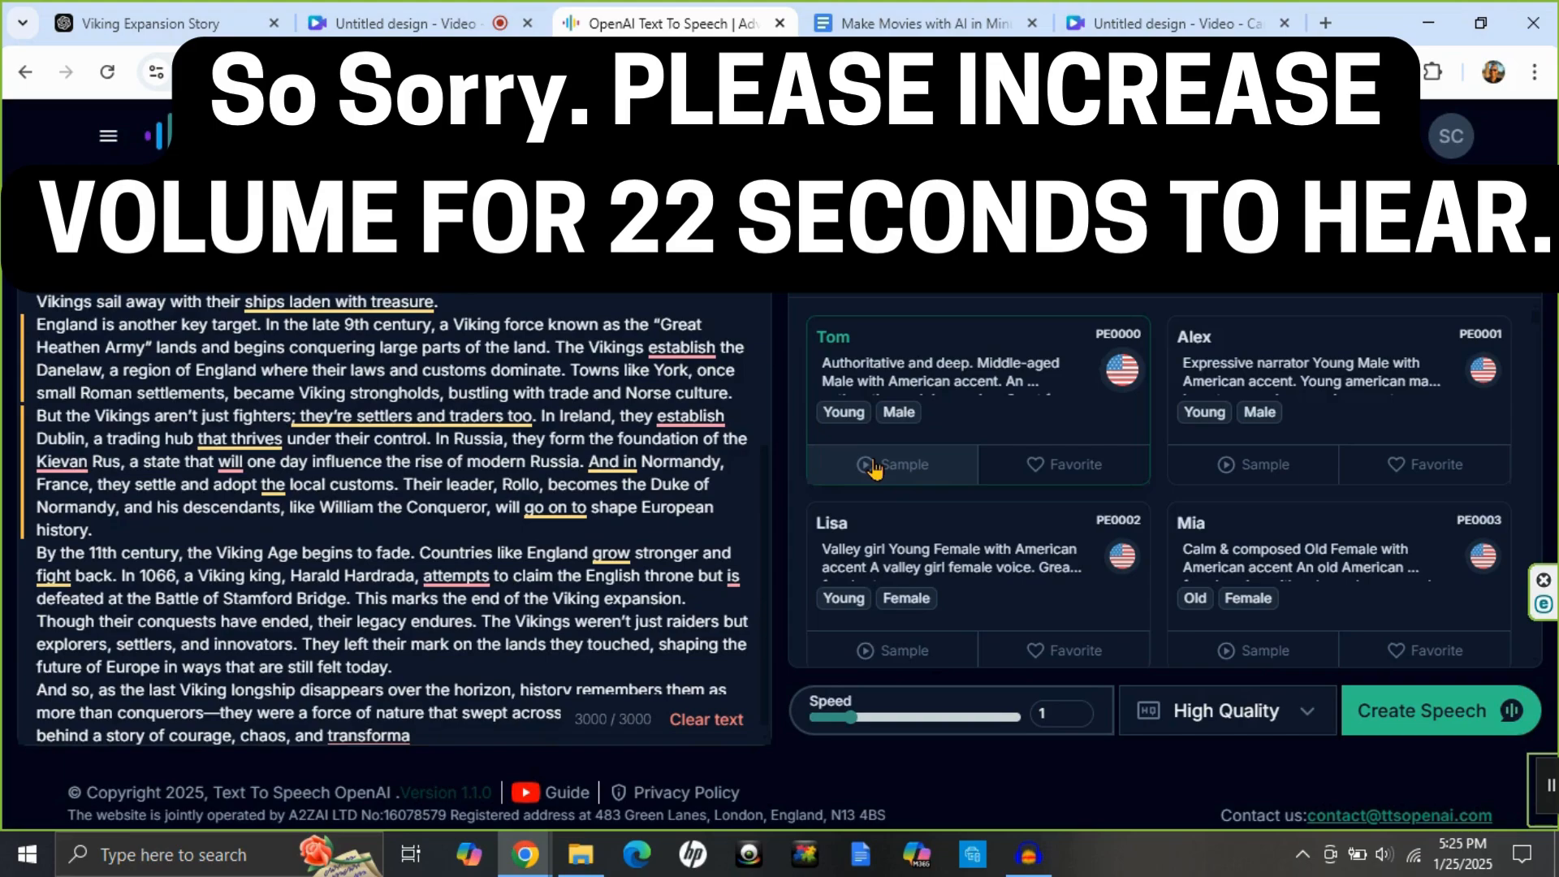
Listen to the sample of the Tom voice and view the favorite voices.
left_click(873, 469)
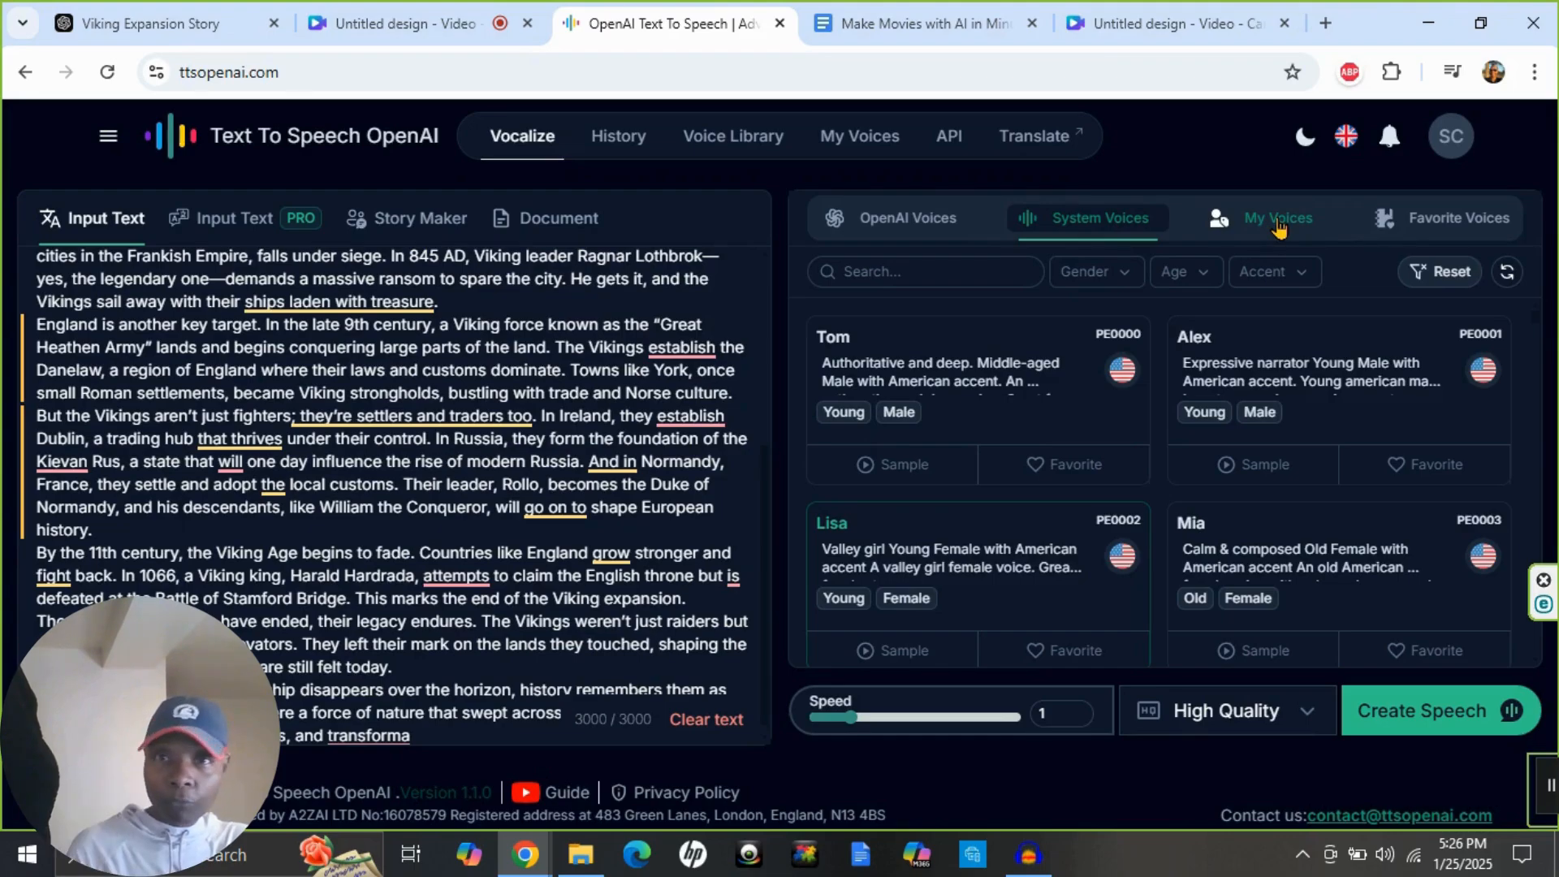
left_click(1424, 219)
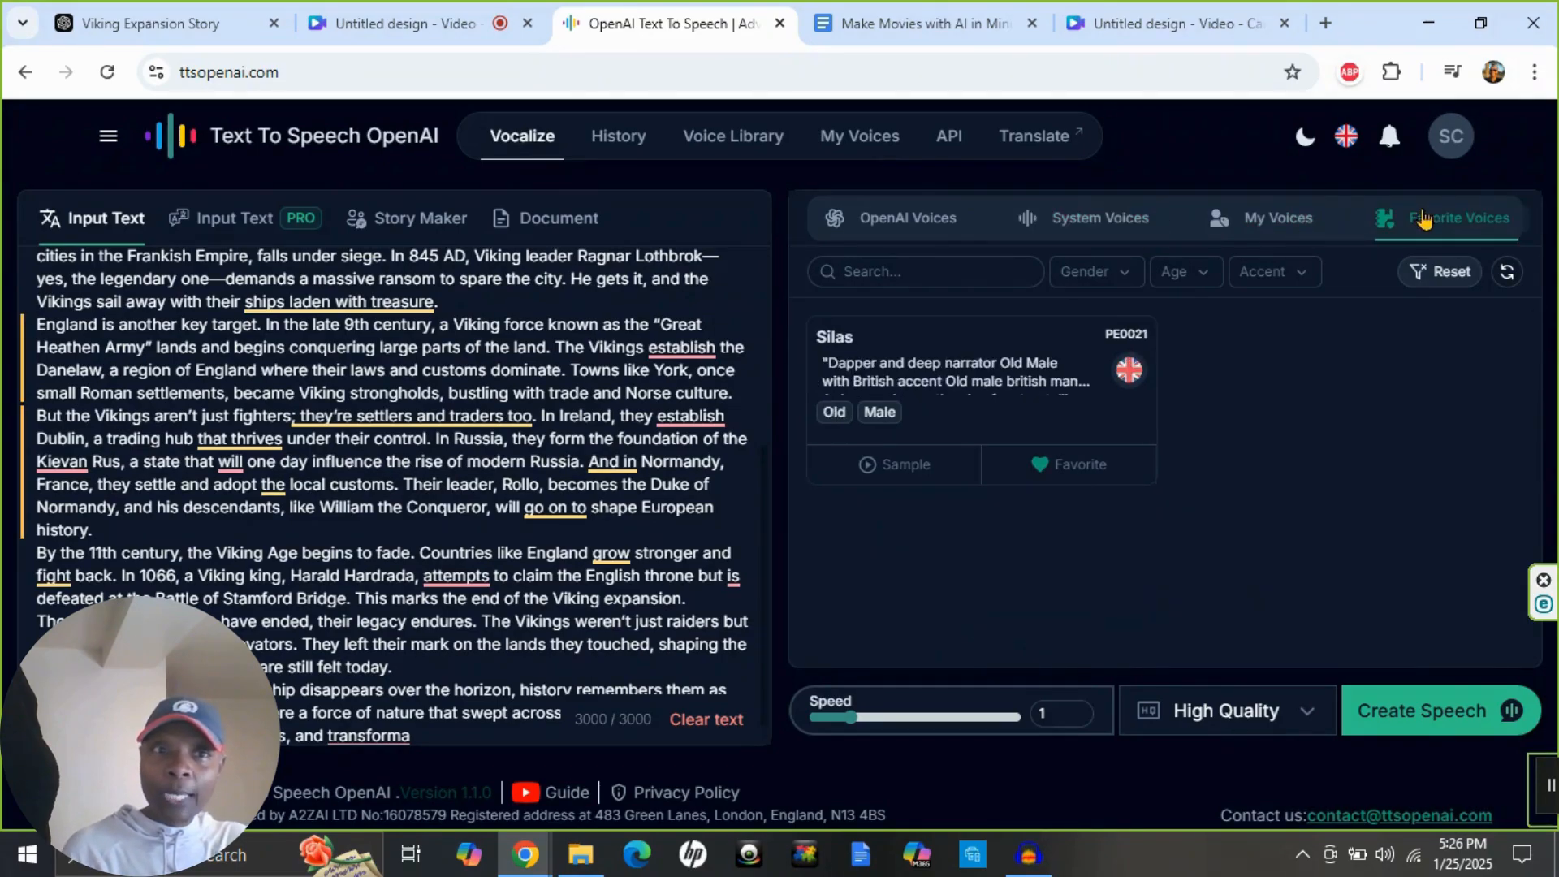
mouse_move(923, 393)
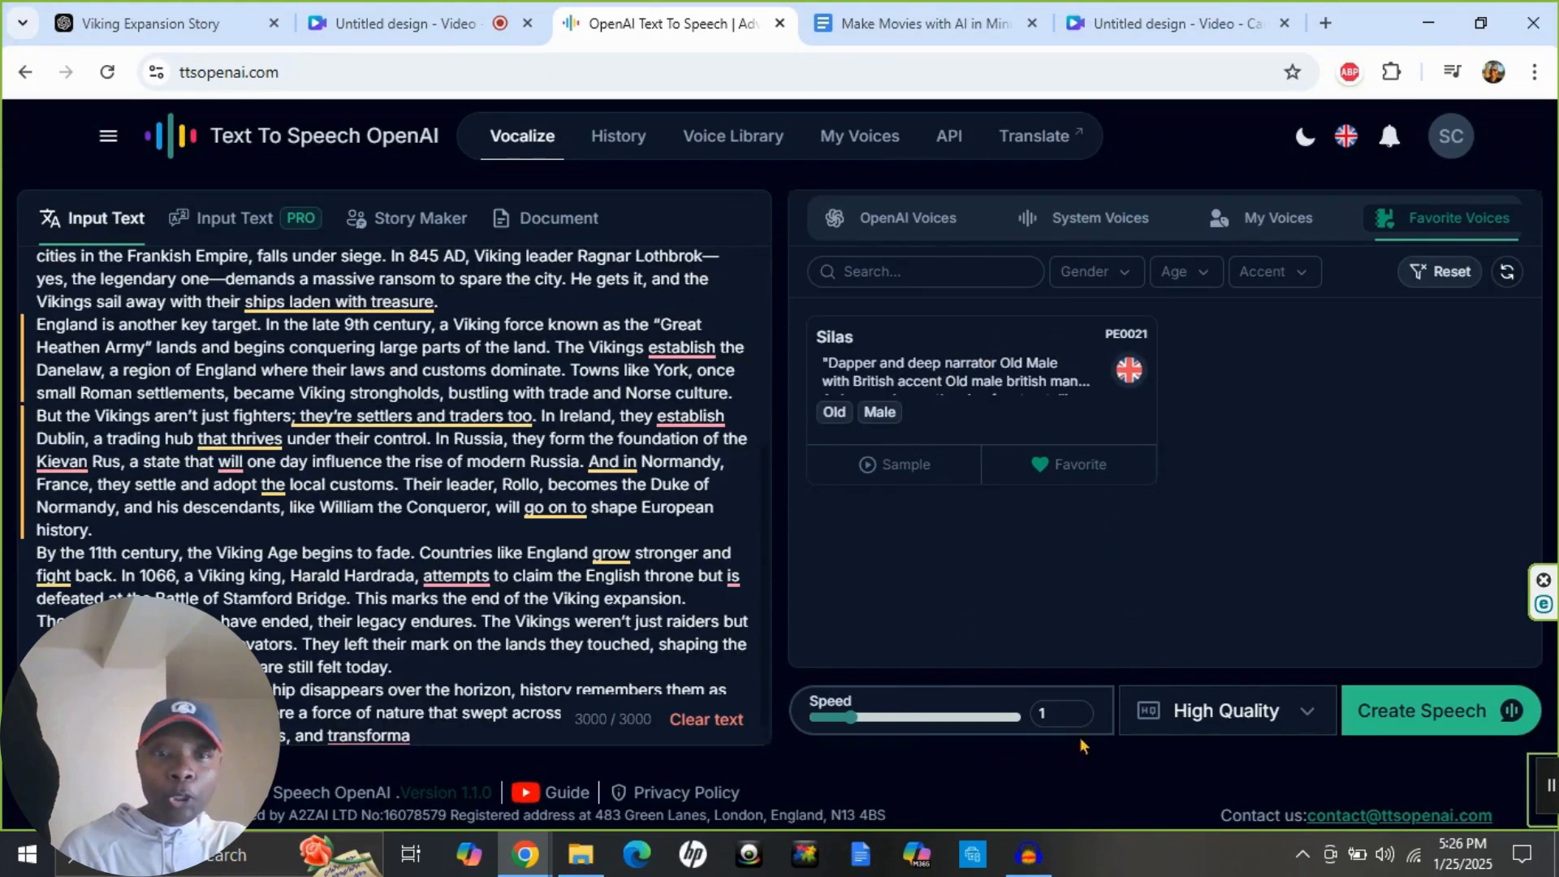
Create the speech from the story at High Quality and open the result in the history.
left_click(1307, 720)
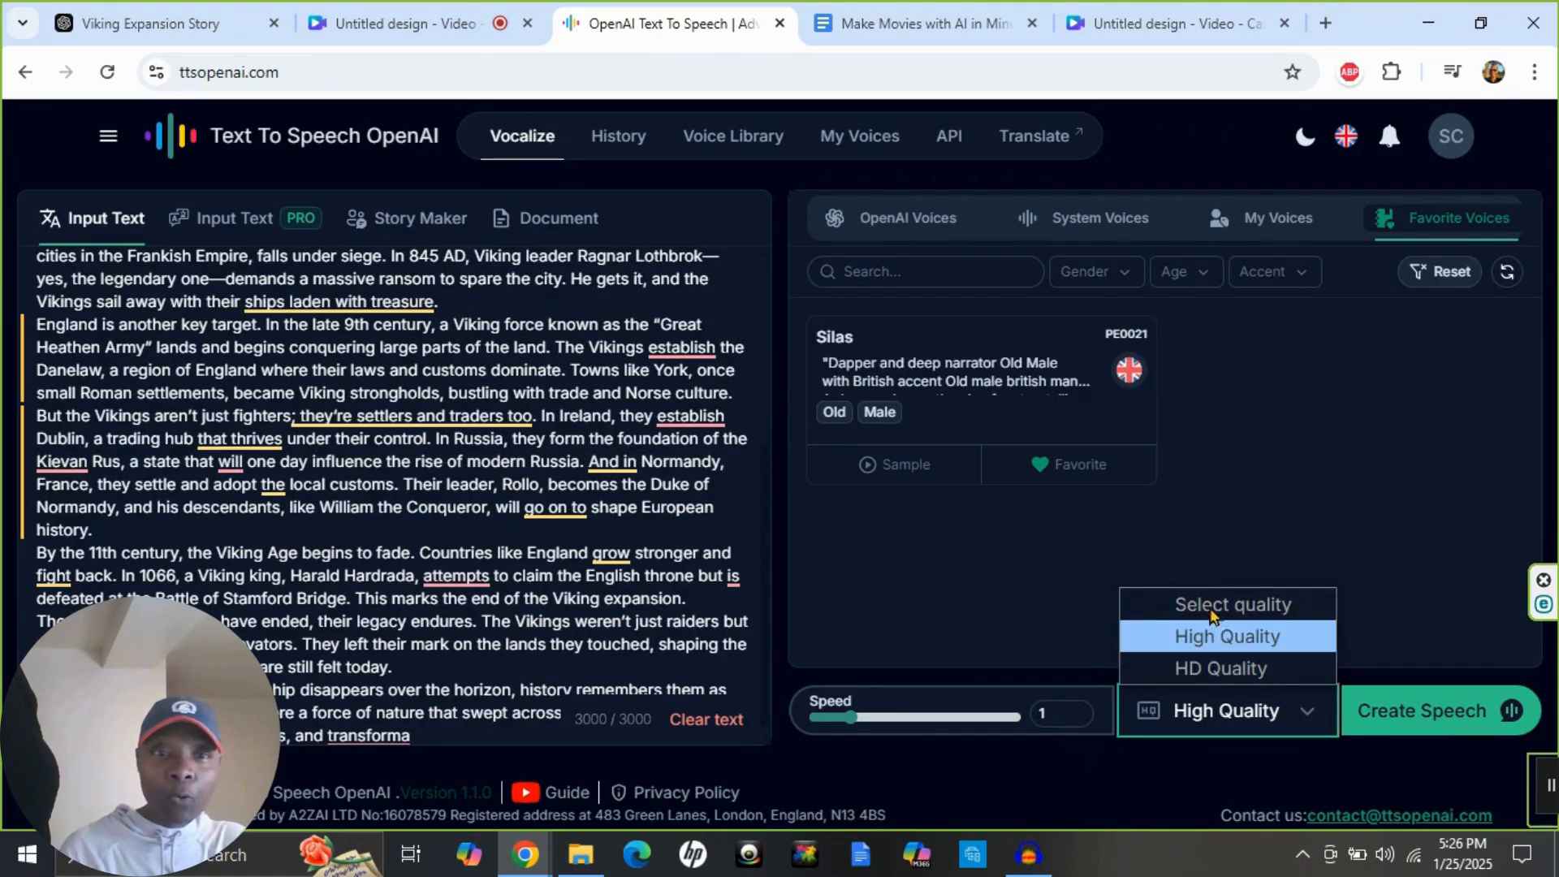
left_click(1232, 713)
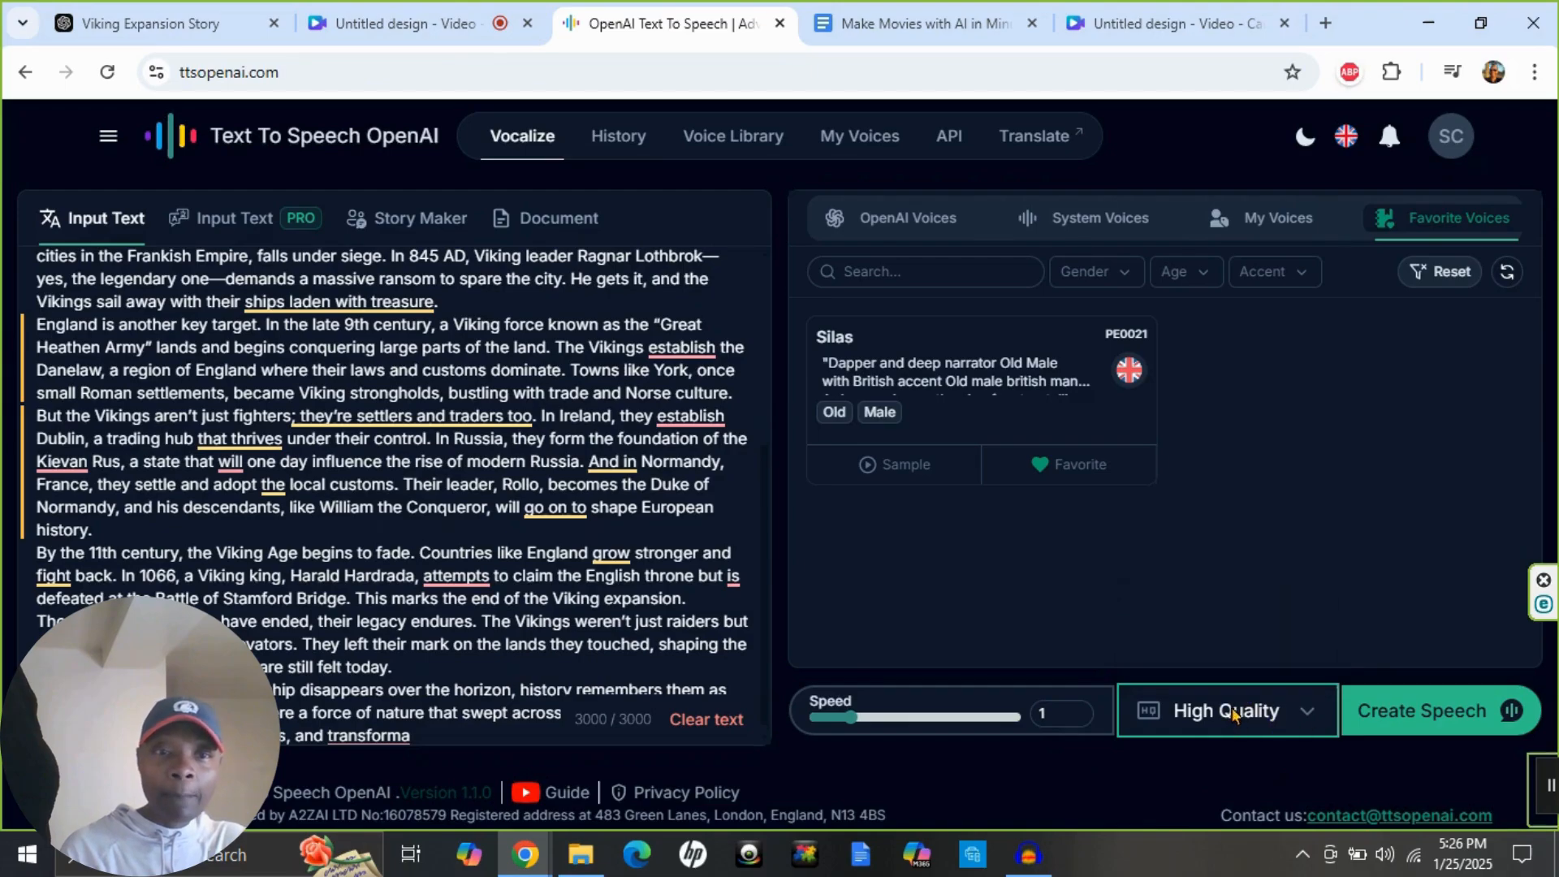
left_click(1411, 716)
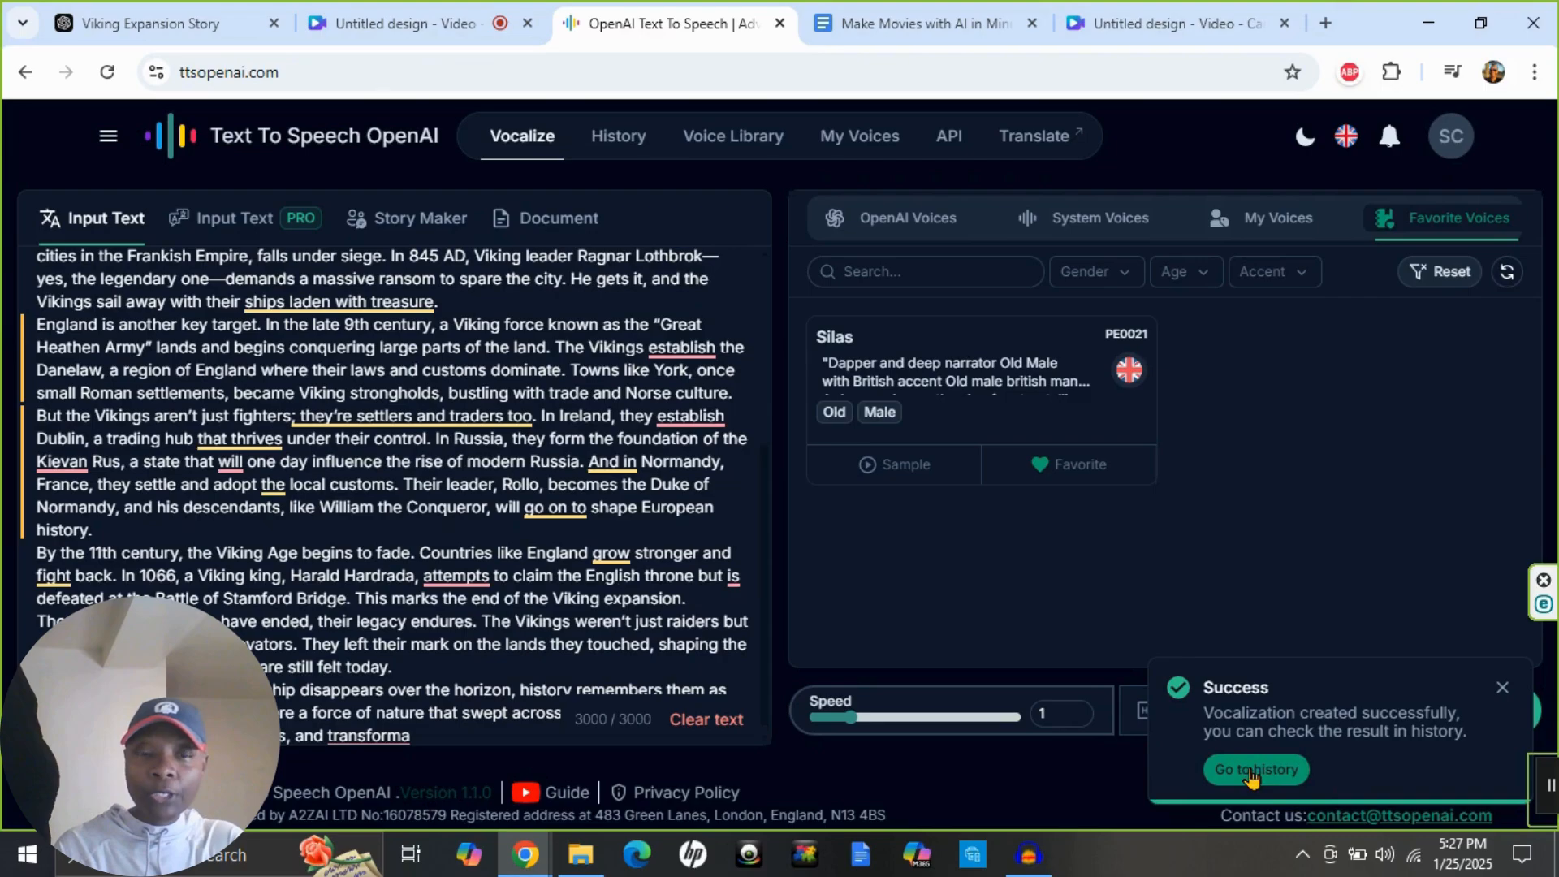
left_click(1240, 769)
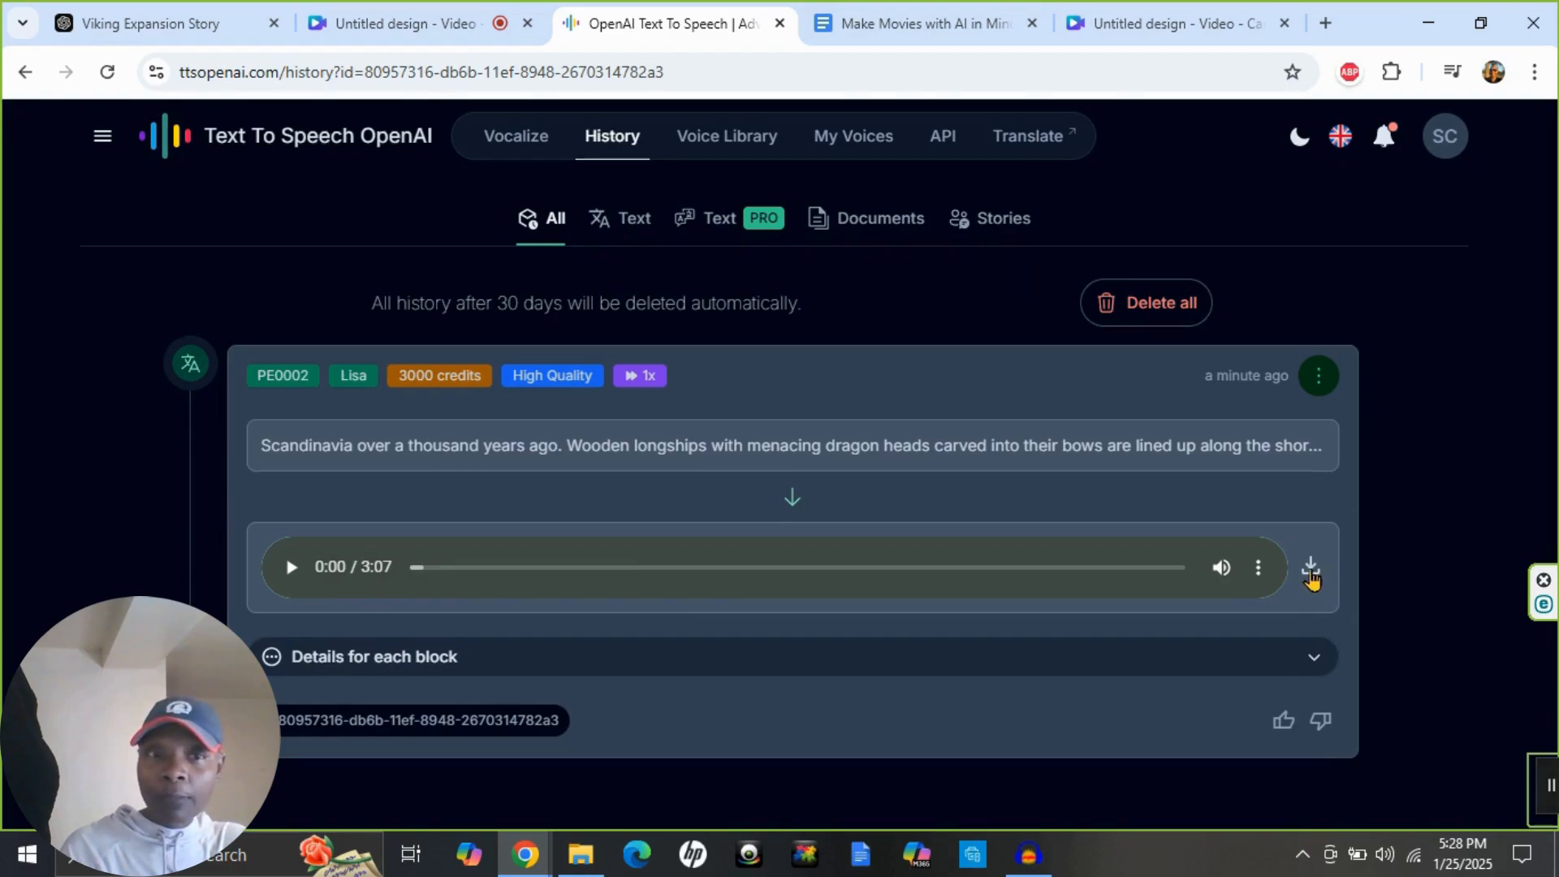
Download the generated narration audio and check the audio player's extra options.
left_click(1311, 570)
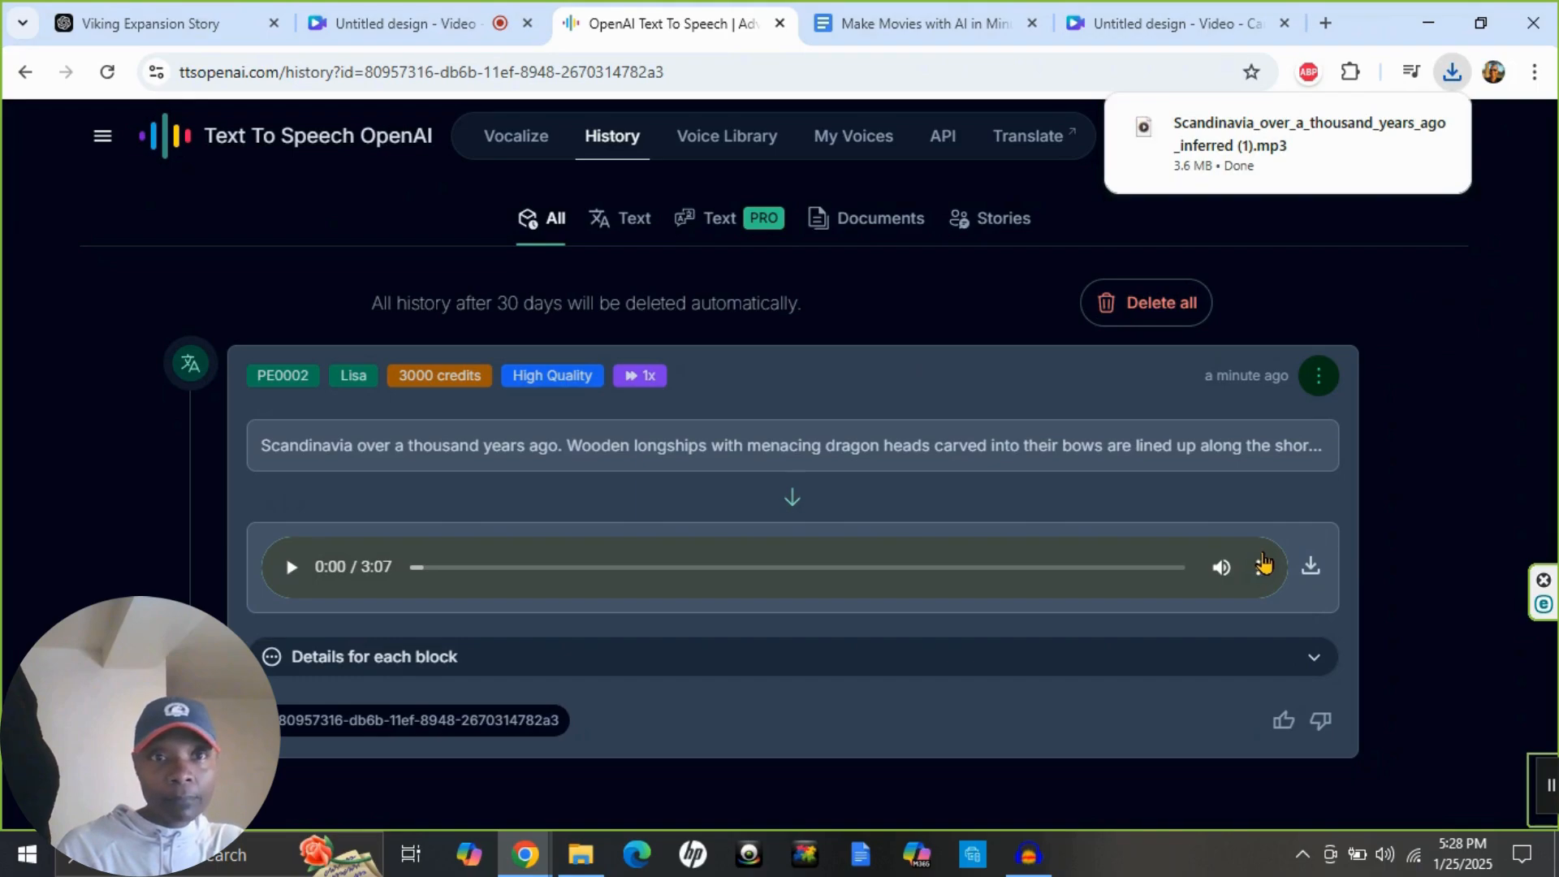
mouse_move(1270, 165)
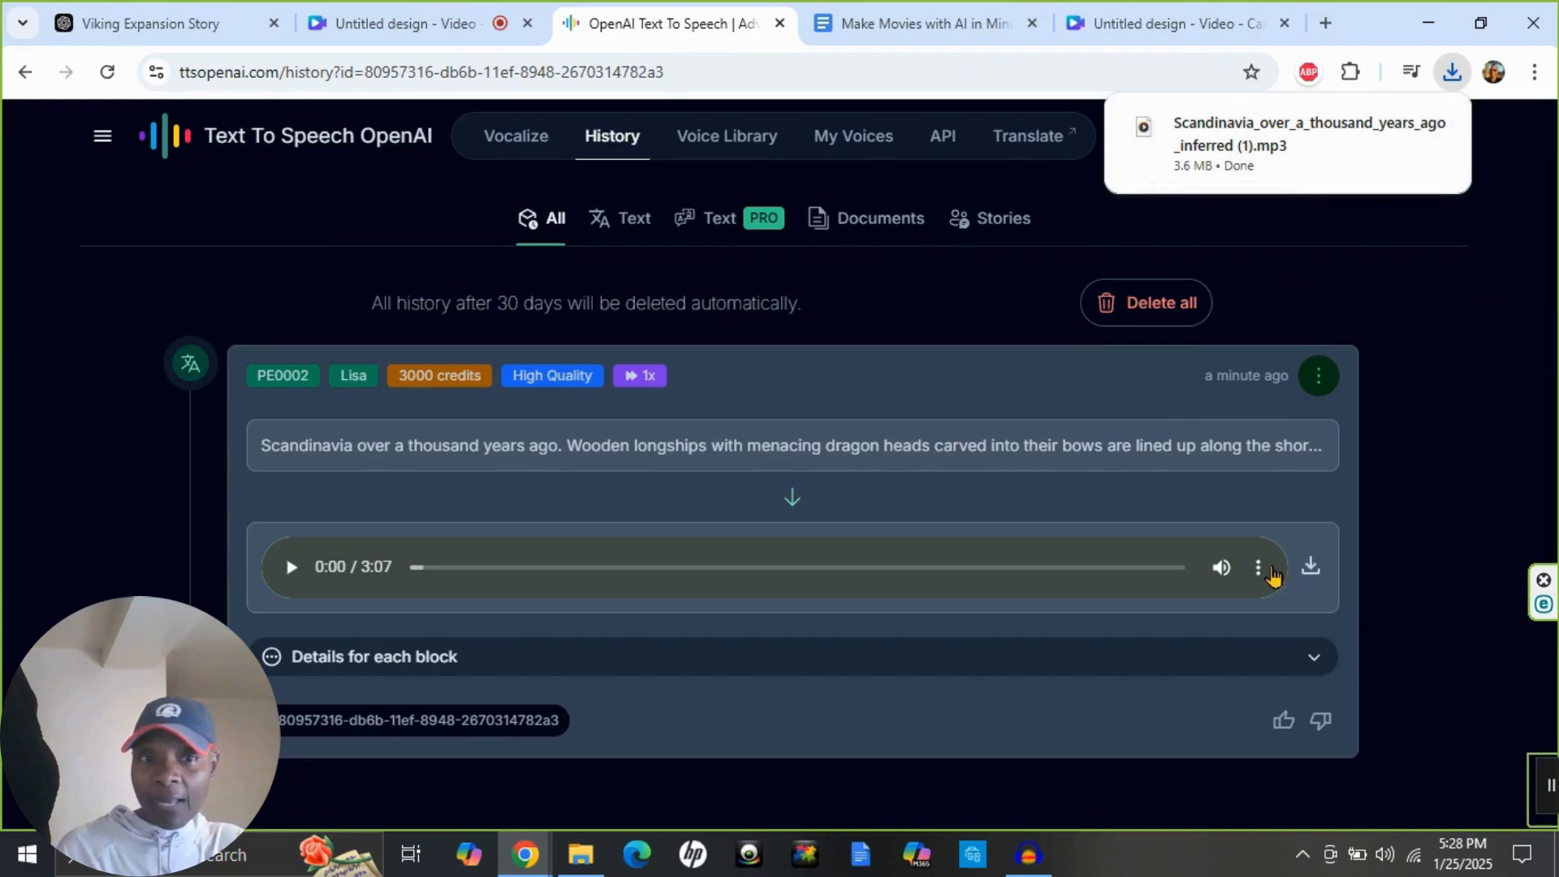
left_click(1259, 568)
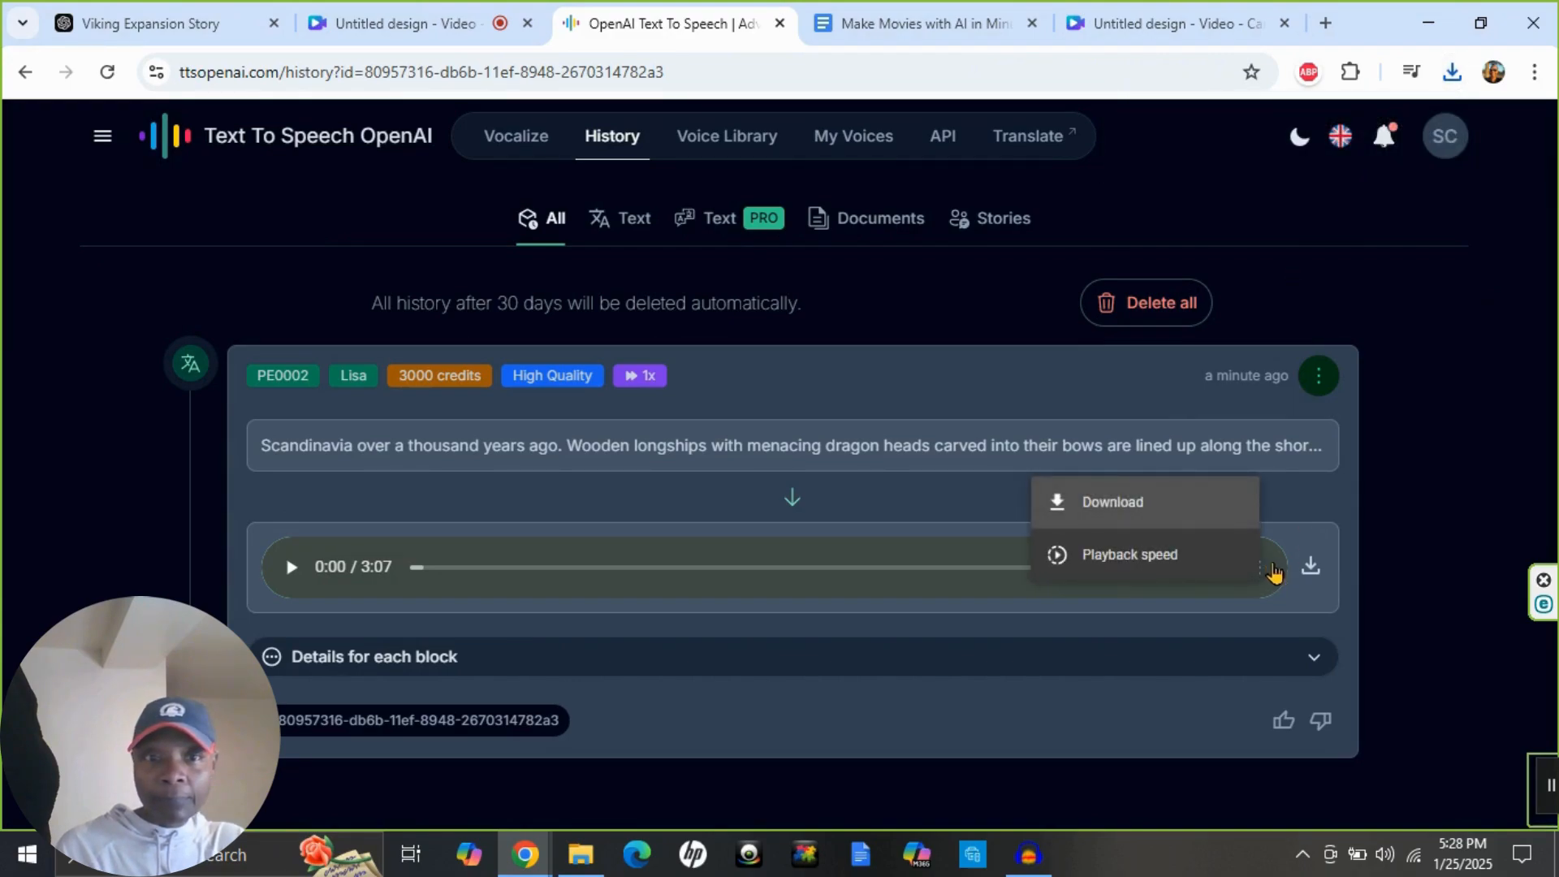
left_click(1477, 482)
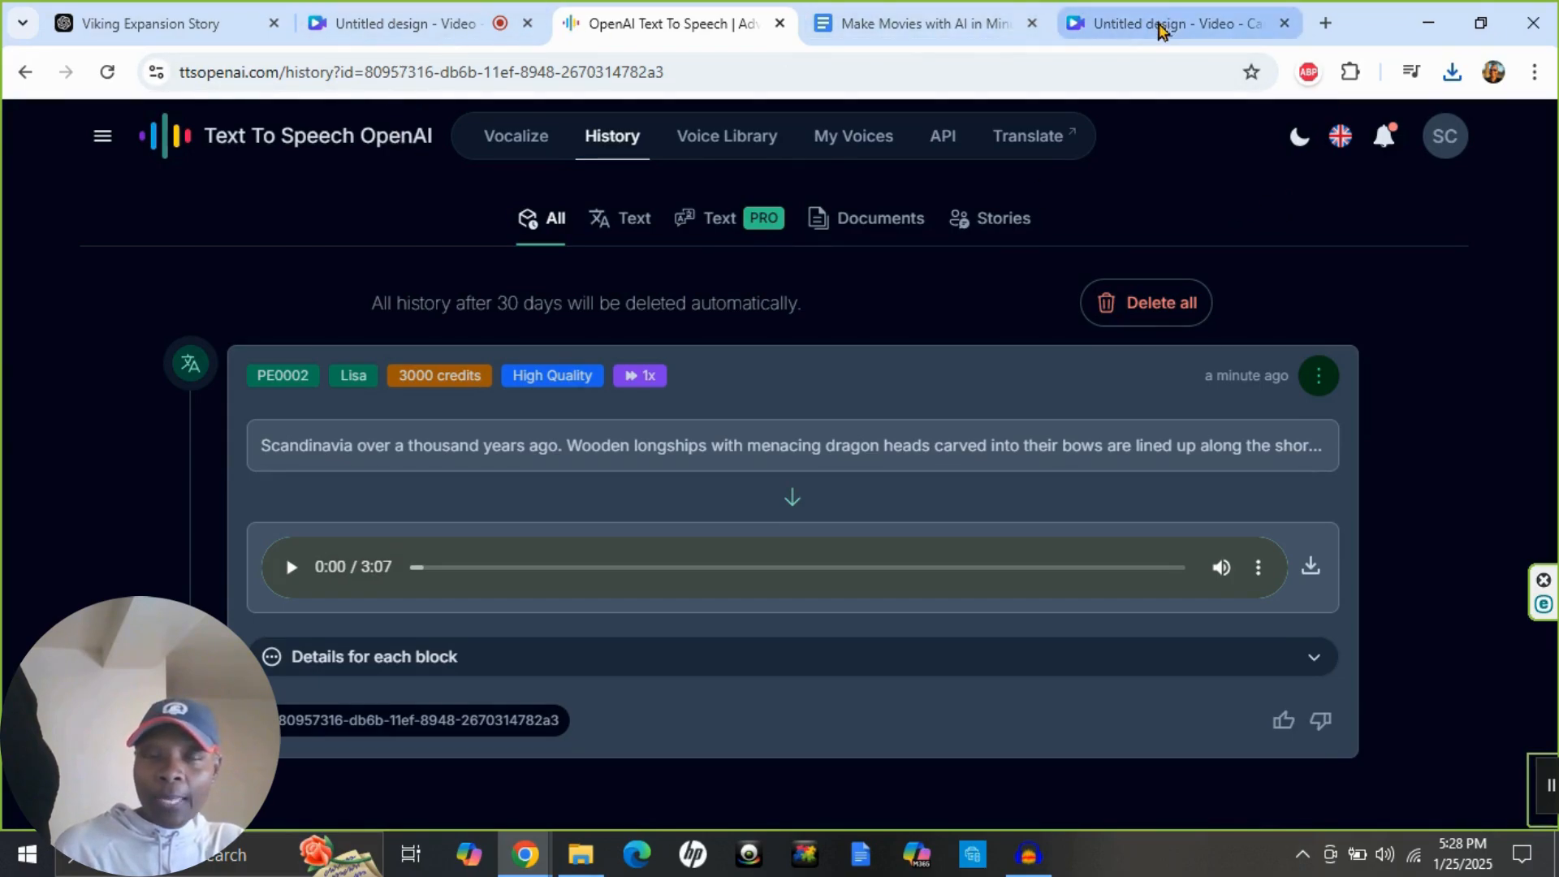
Switch to the Canva video design and upload today's Scandinavia_over_a_thousand_years narration file from Downloads.
mouse_move(1161, 29)
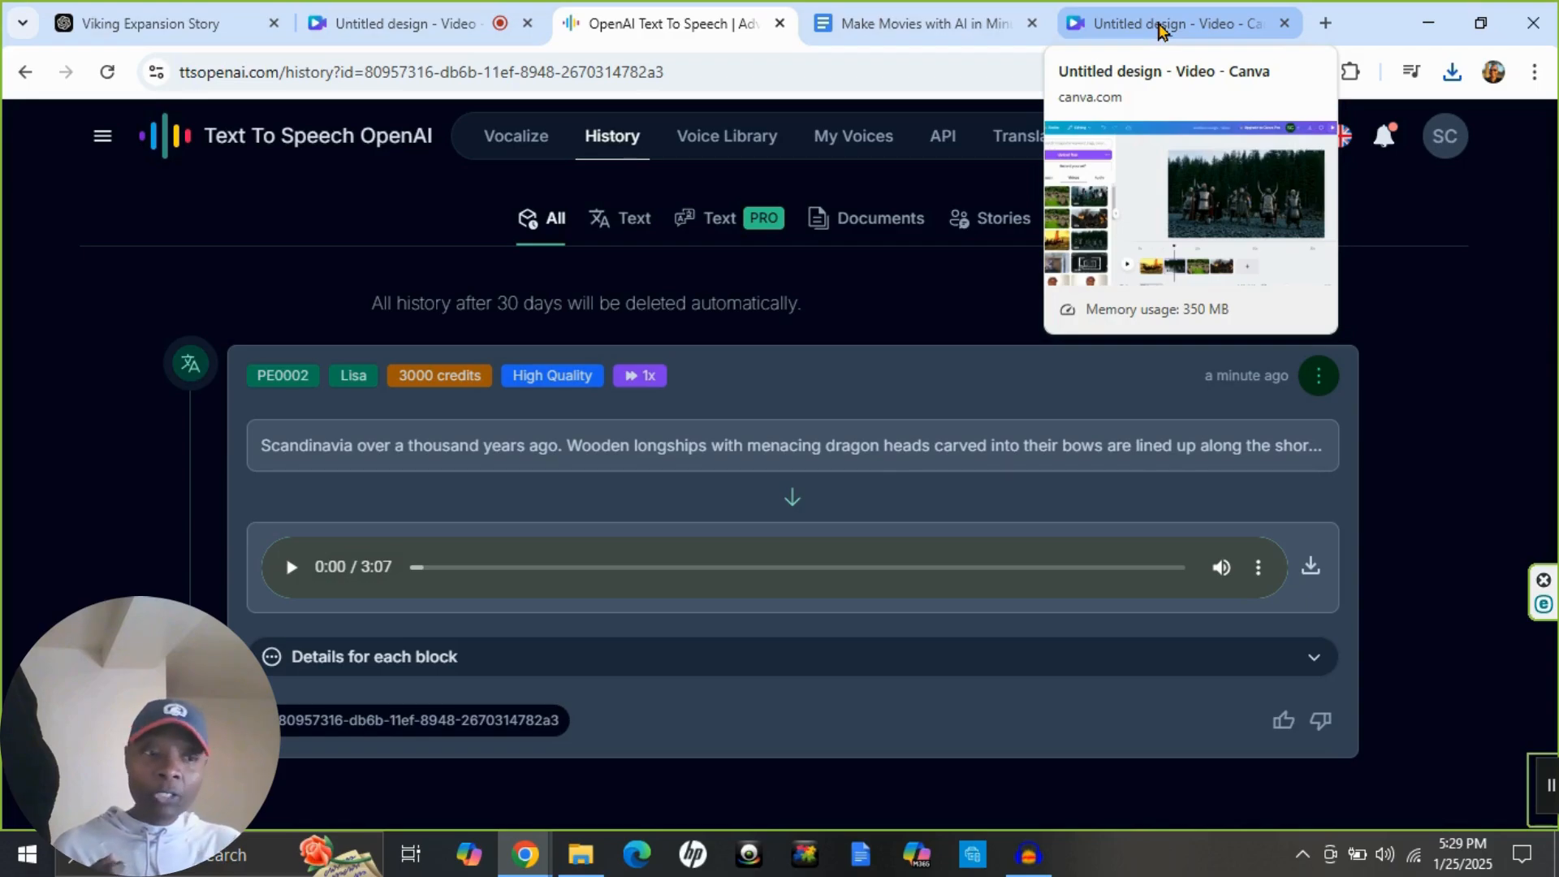
left_click(1161, 28)
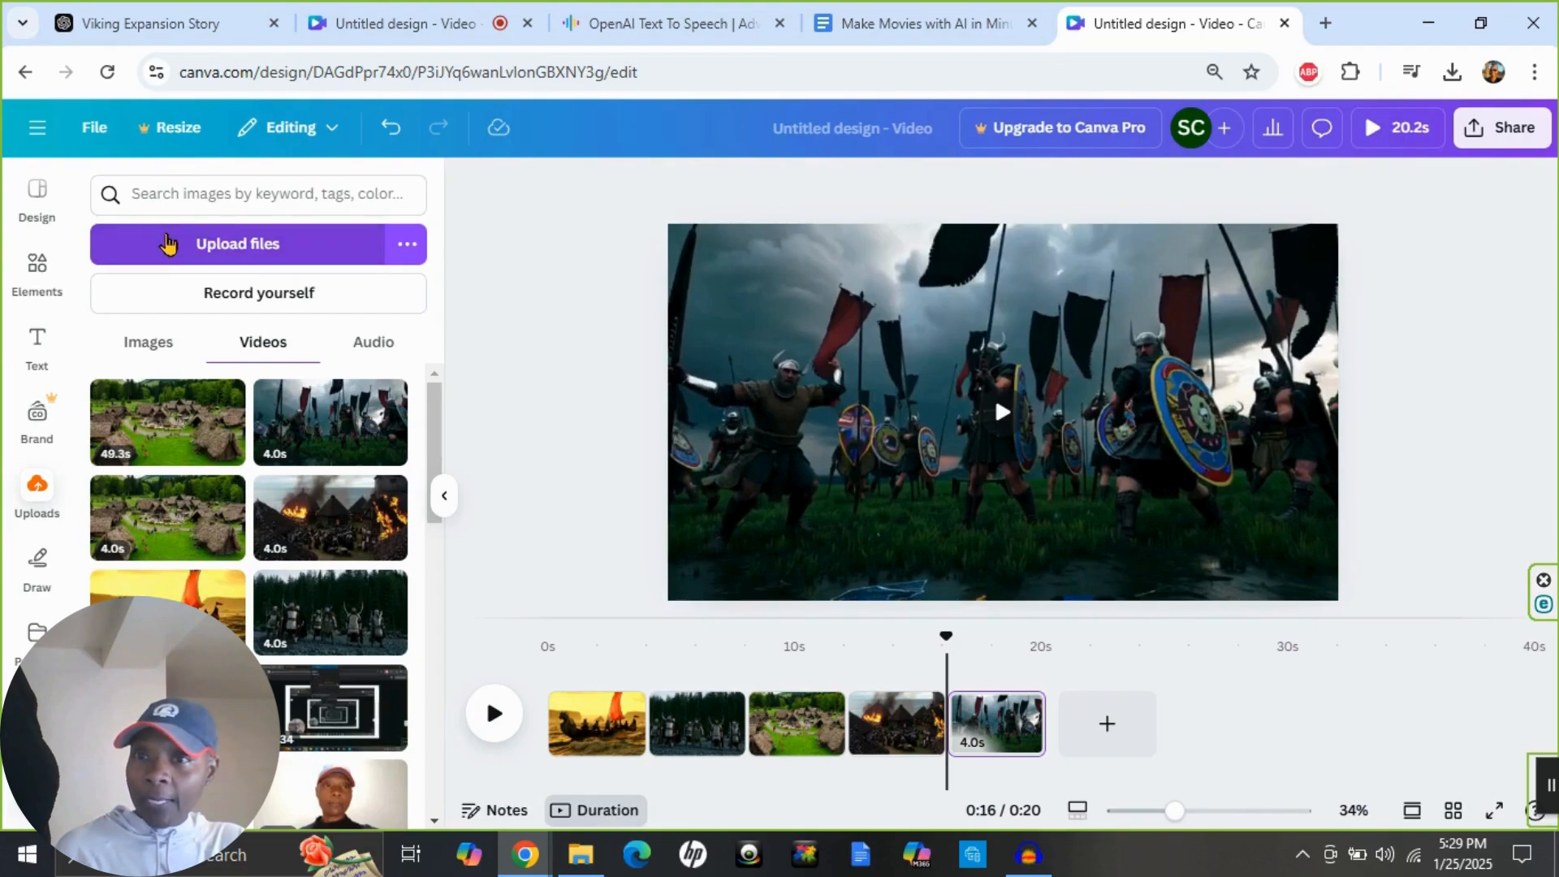
left_click(166, 243)
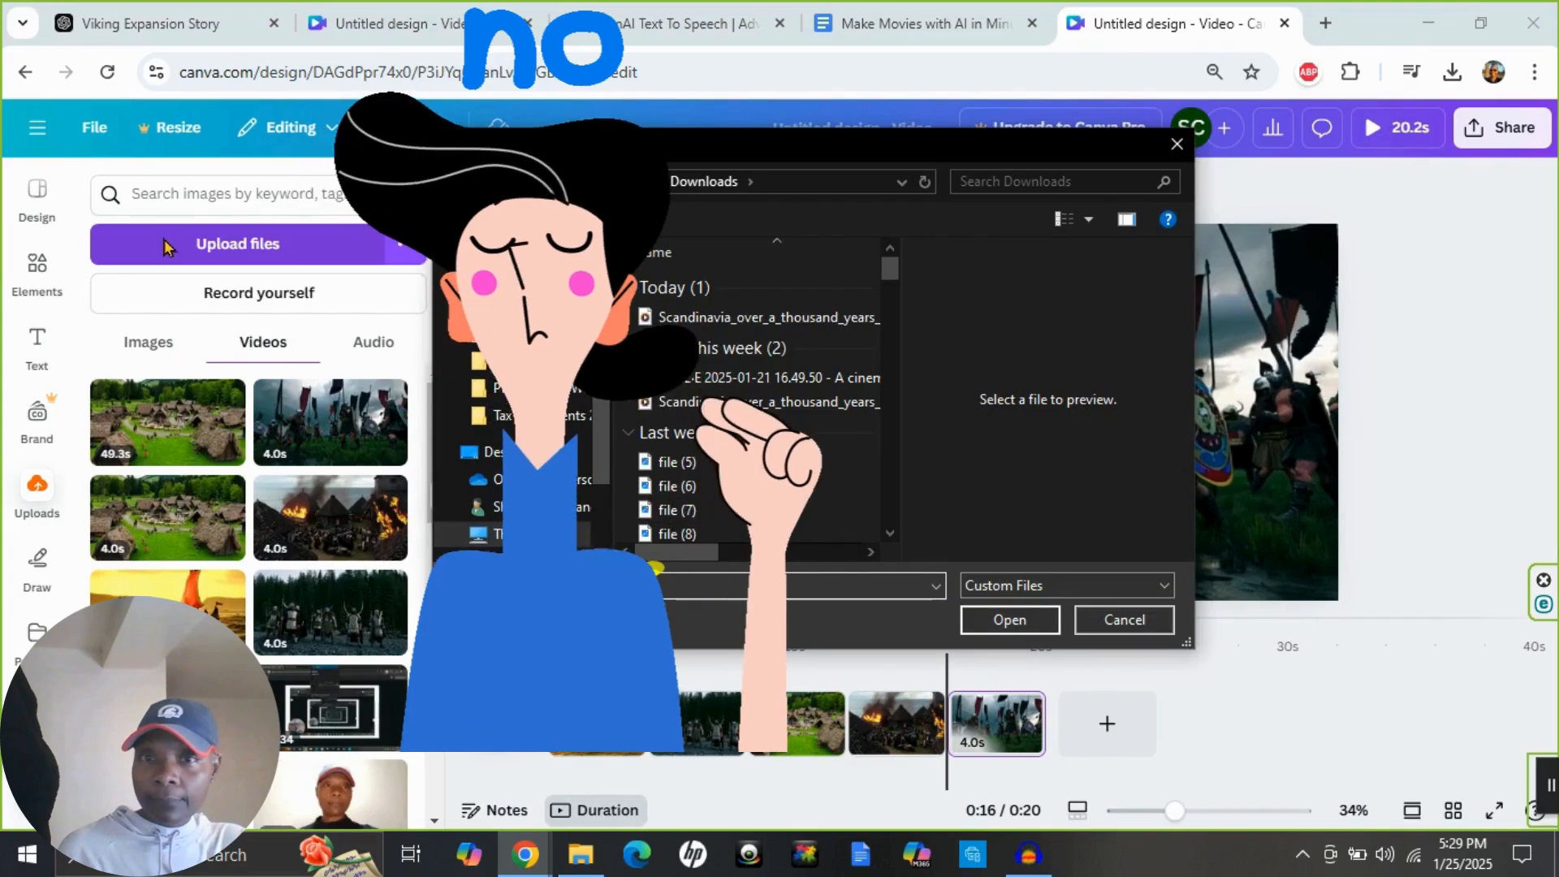
left_click(724, 320)
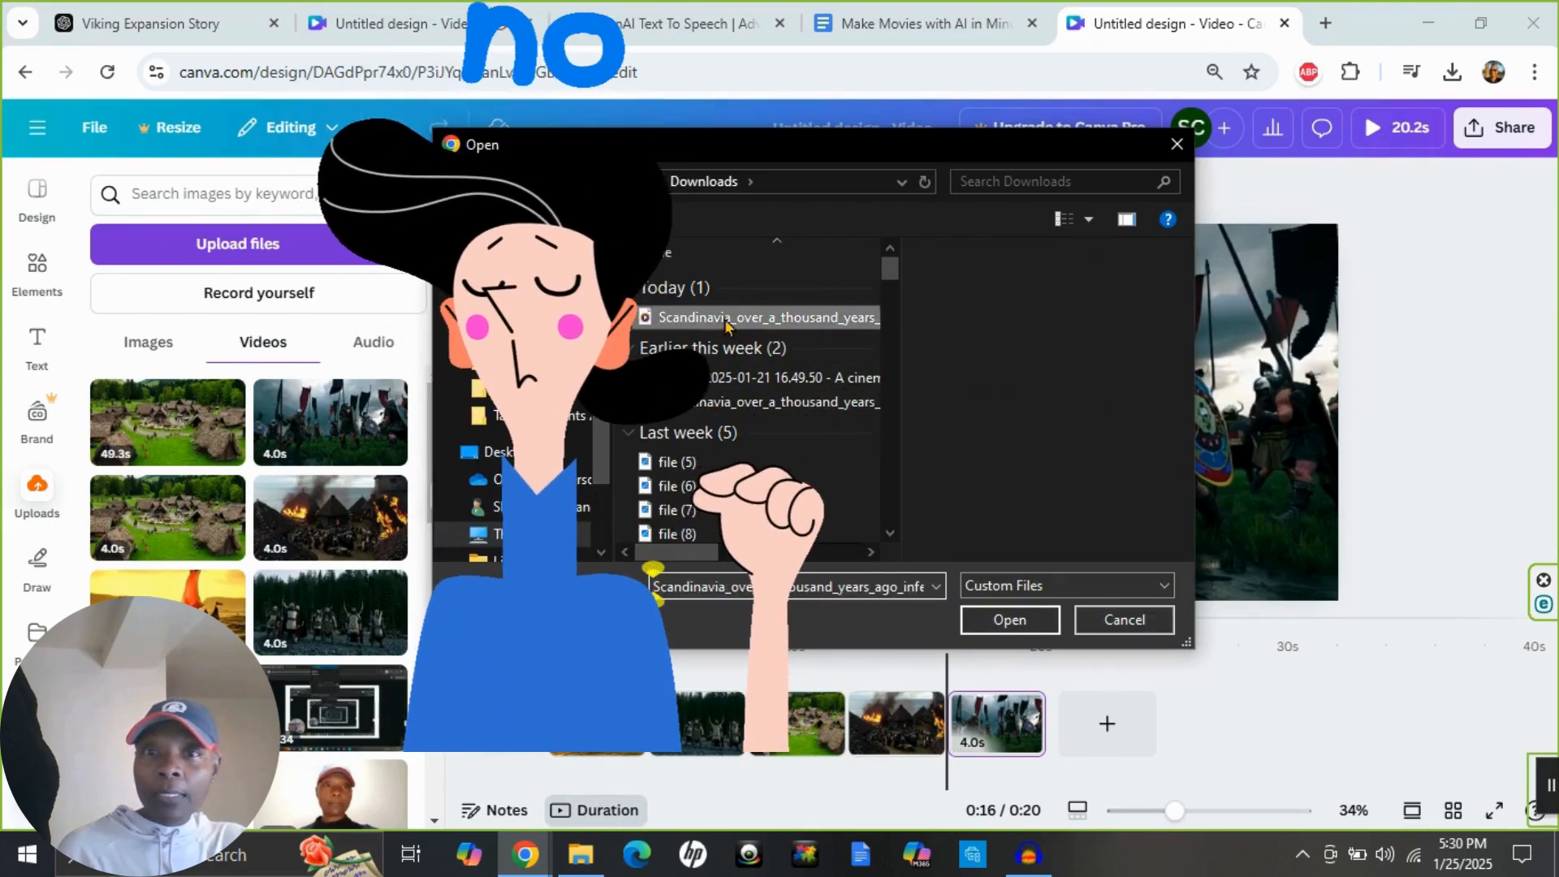
double_click(724, 319)
Add the newly uploaded Scandinavia narration to the timeline beneath the clips and play the start of the movie.
left_click(369, 349)
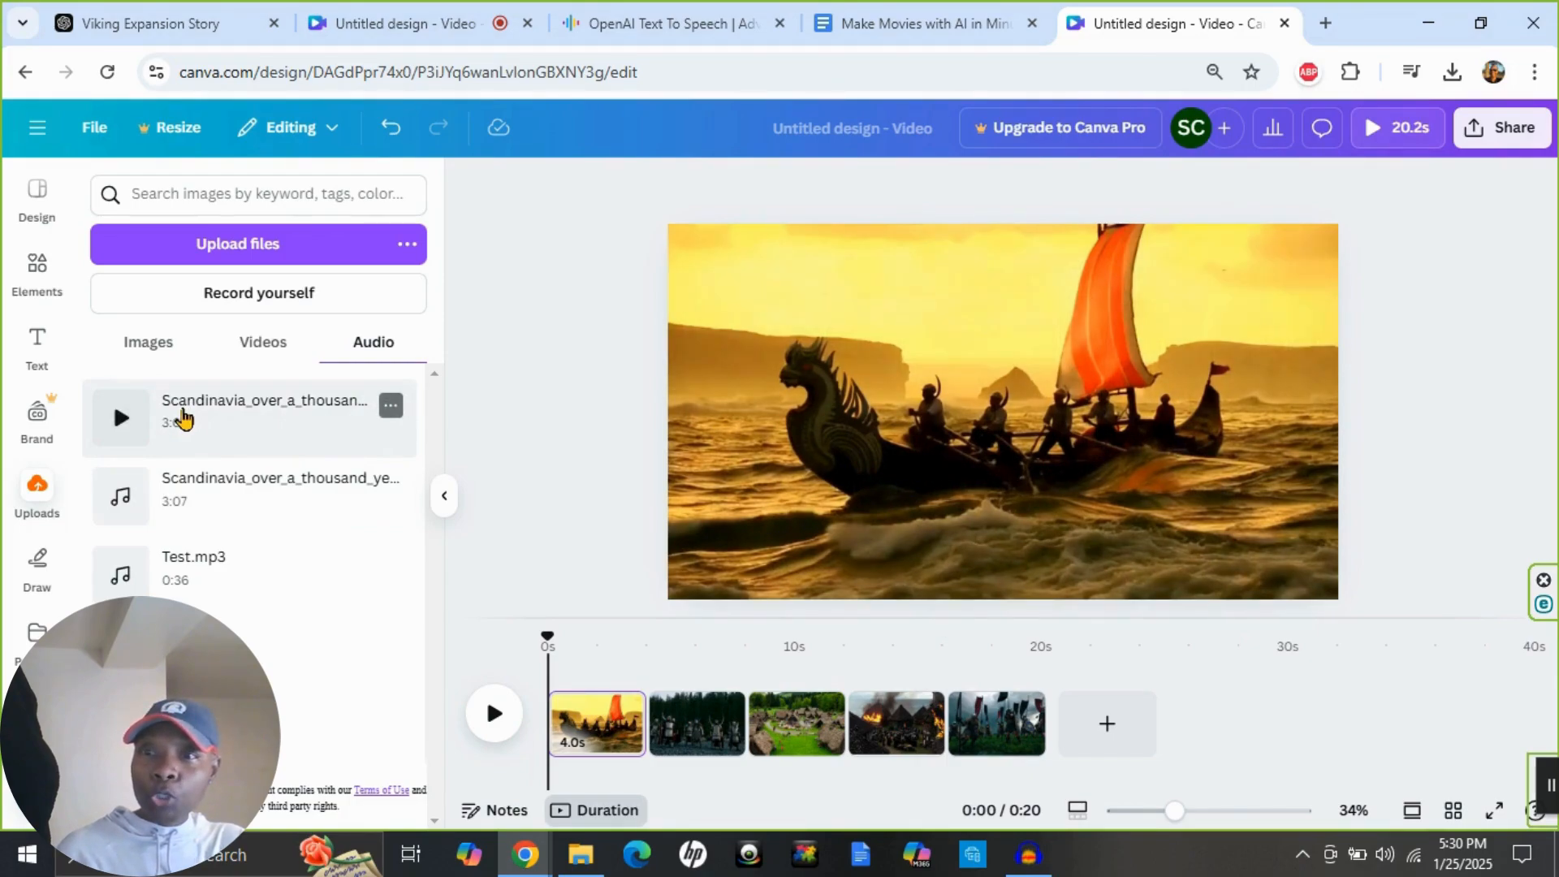
left_click(186, 417)
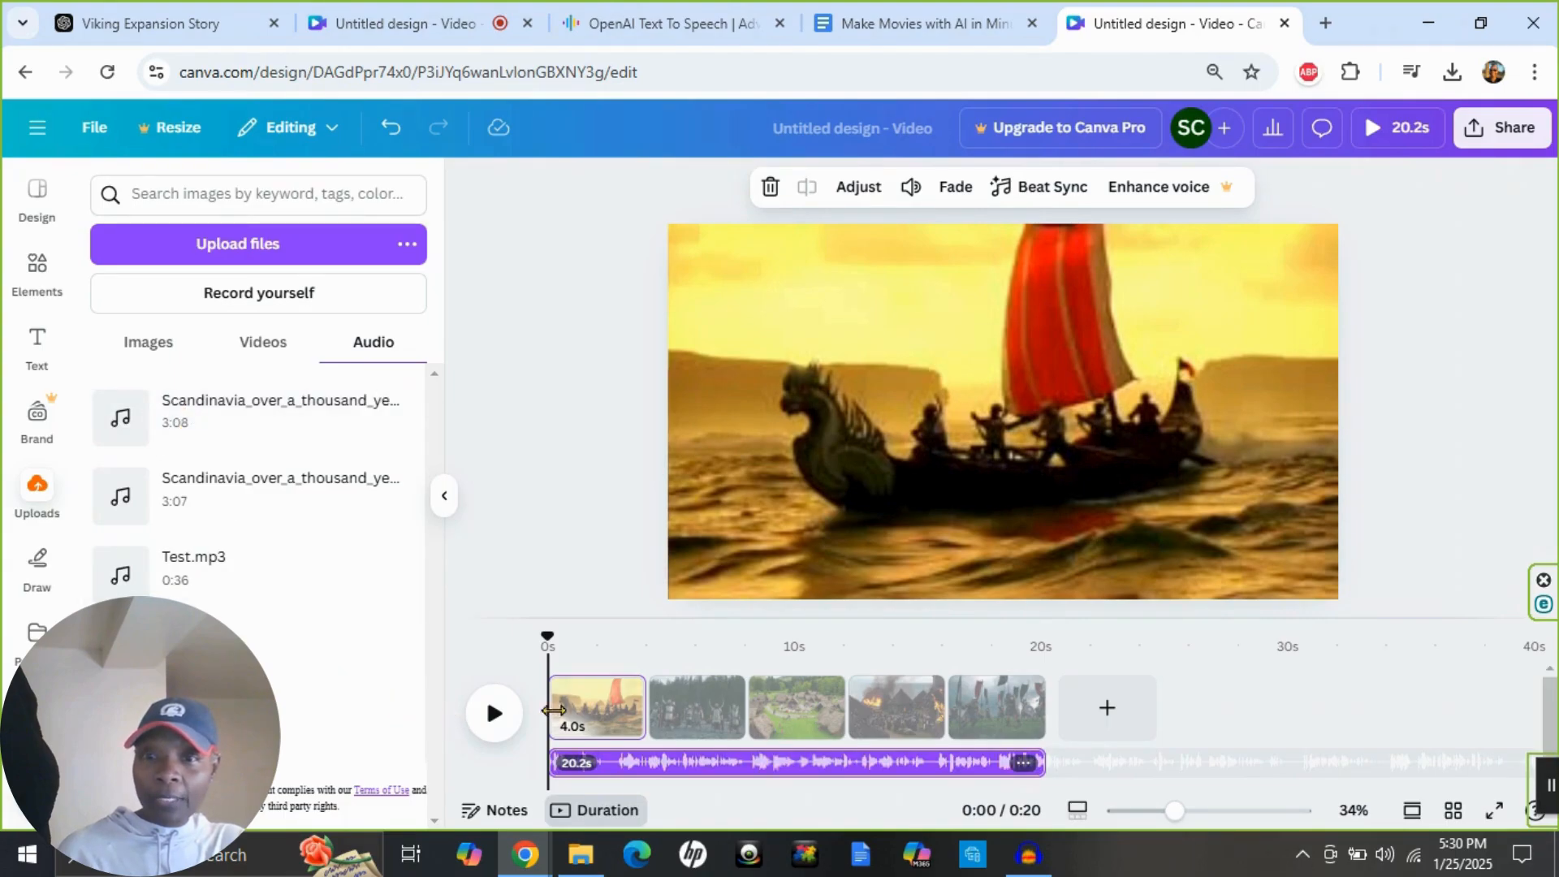
left_click(500, 713)
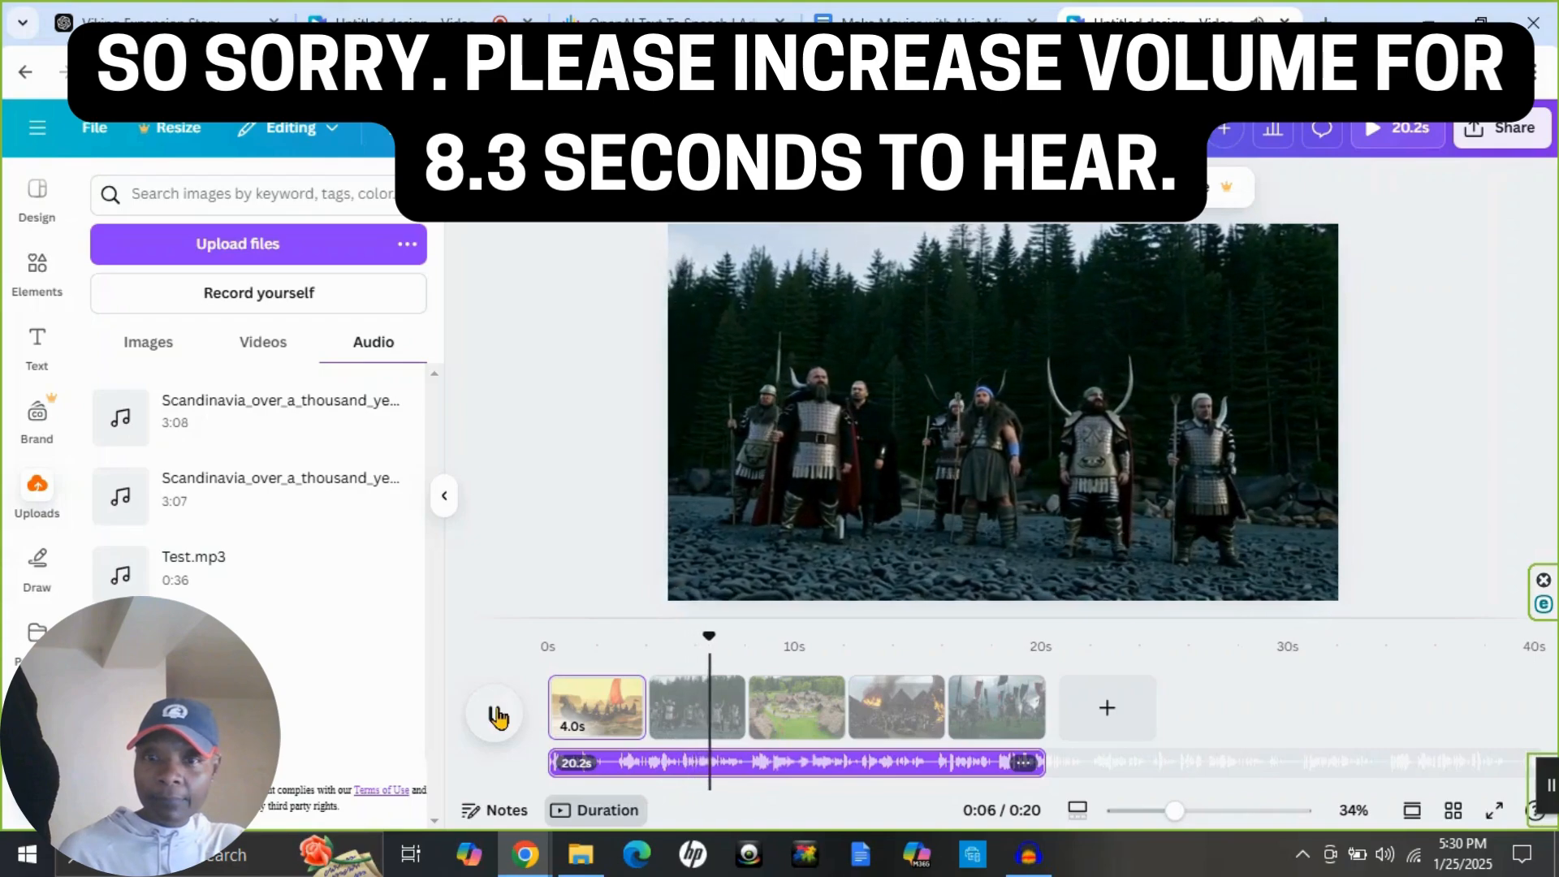
left_click(496, 716)
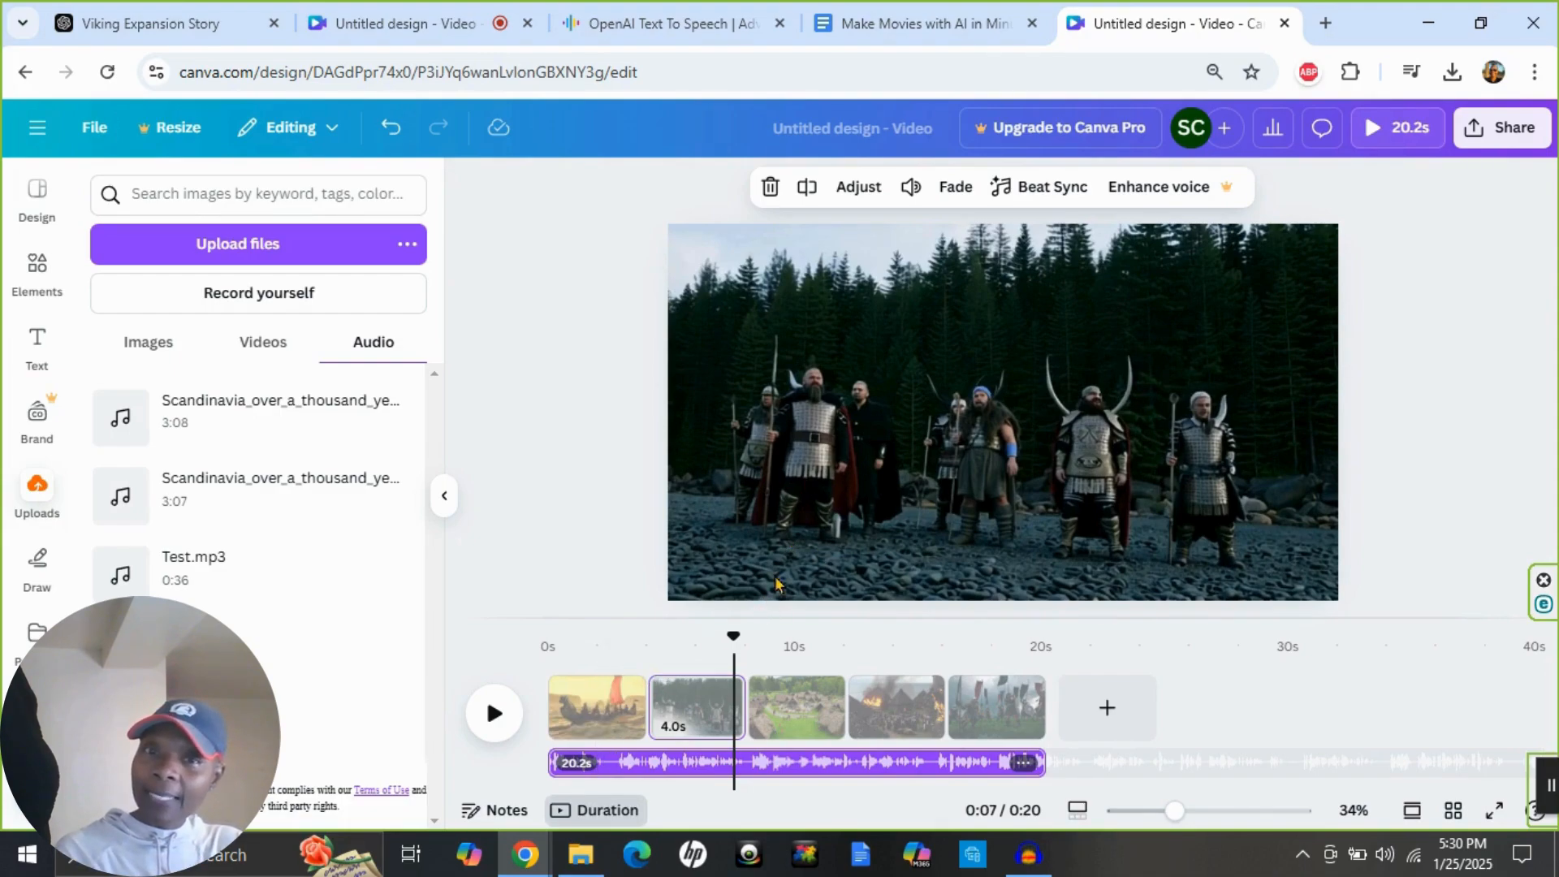
Try other transitions between the longship clip and the forest warriors clip, and apply Color Wipe there.
left_click(674, 706)
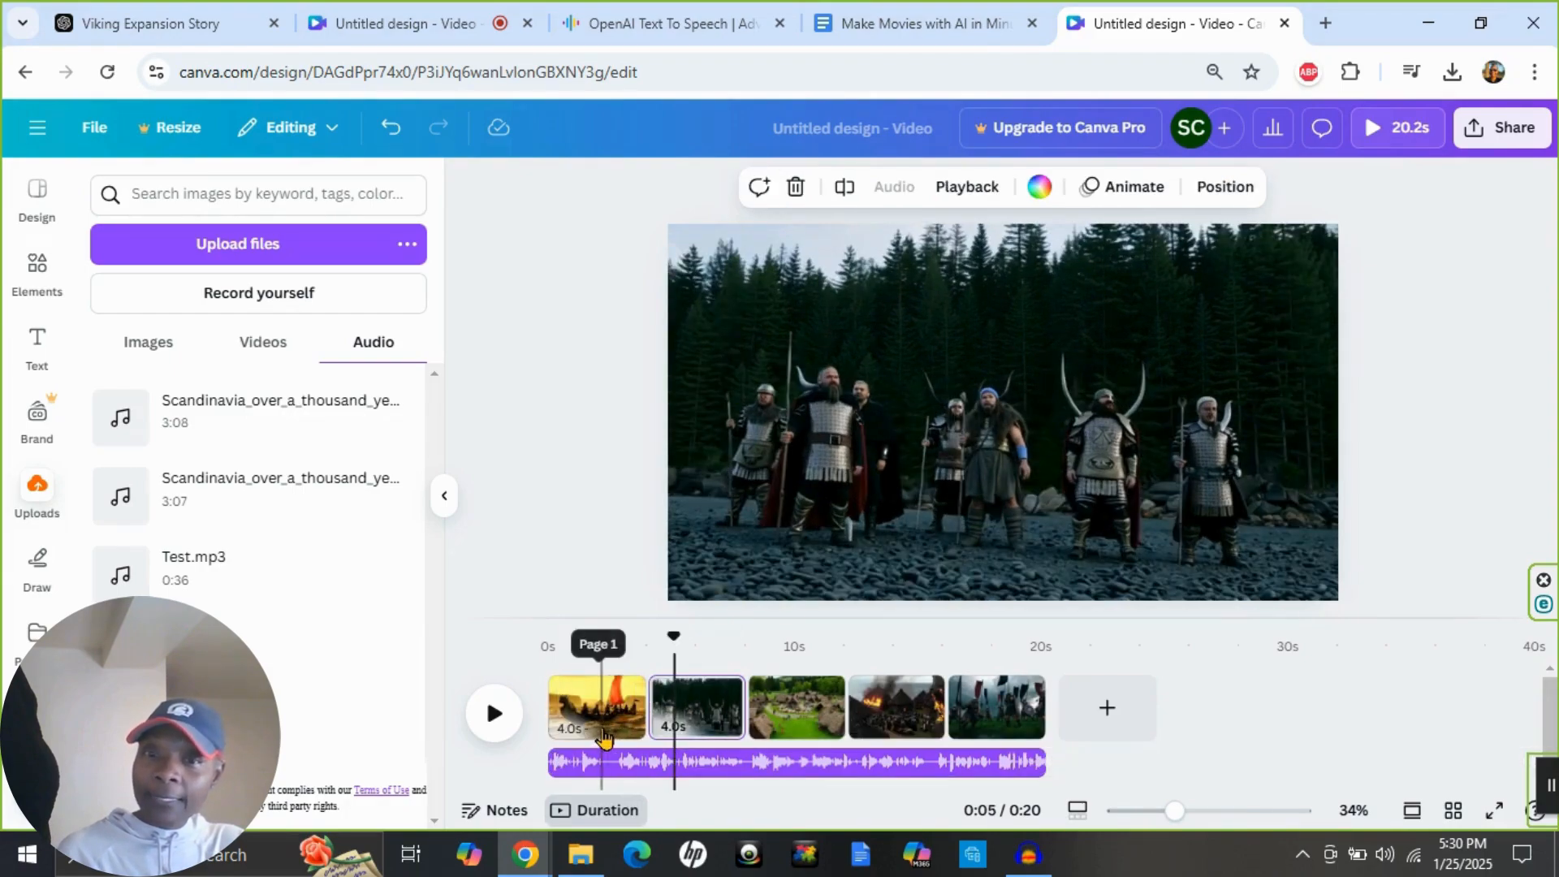
left_click(607, 731)
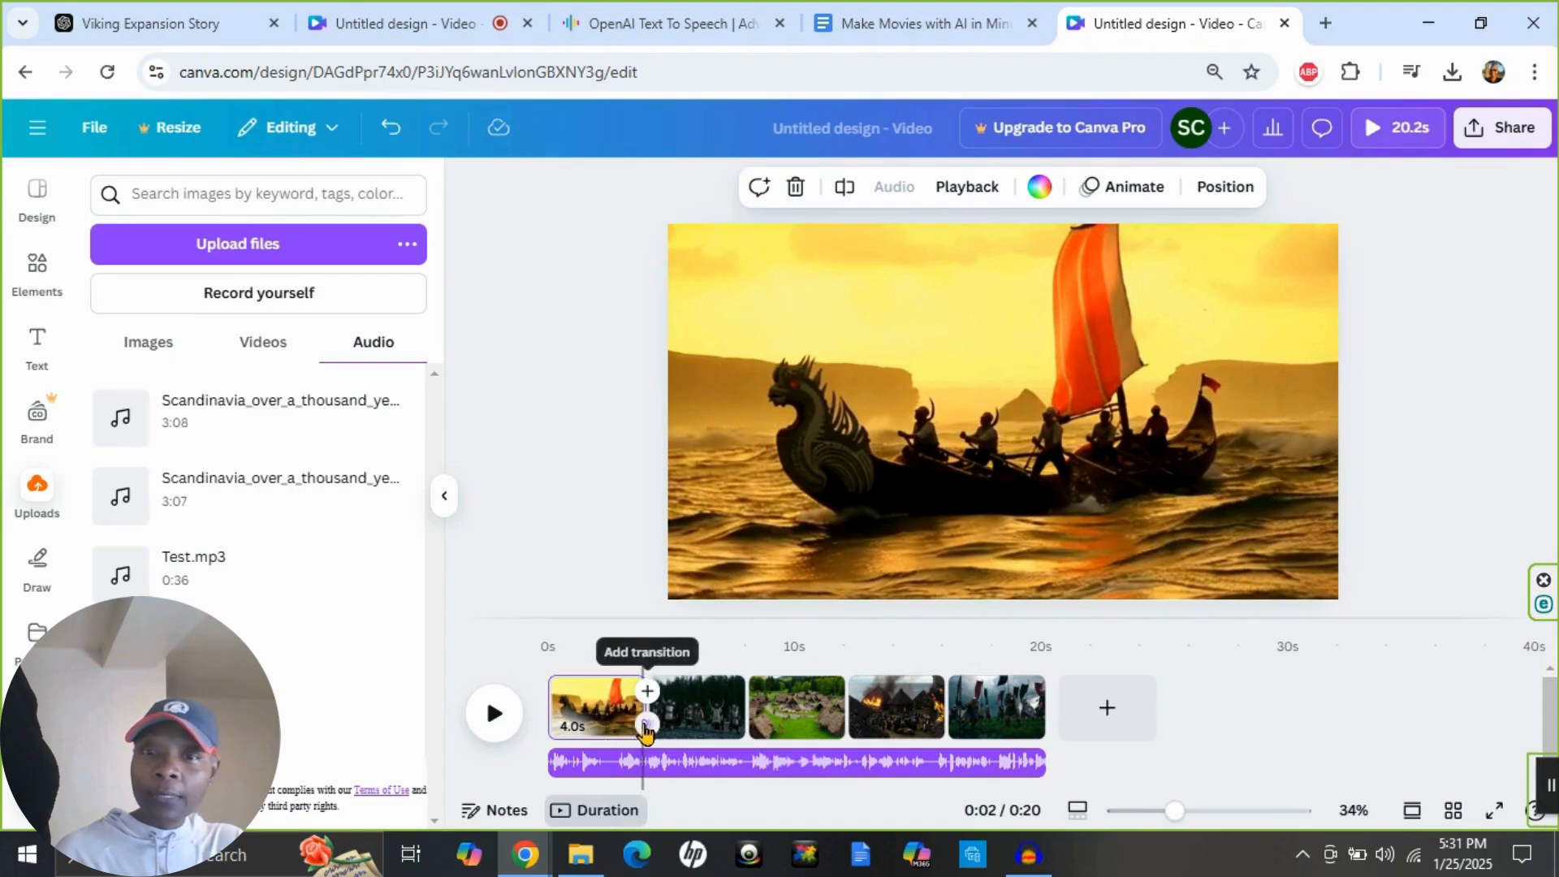
left_click(645, 723)
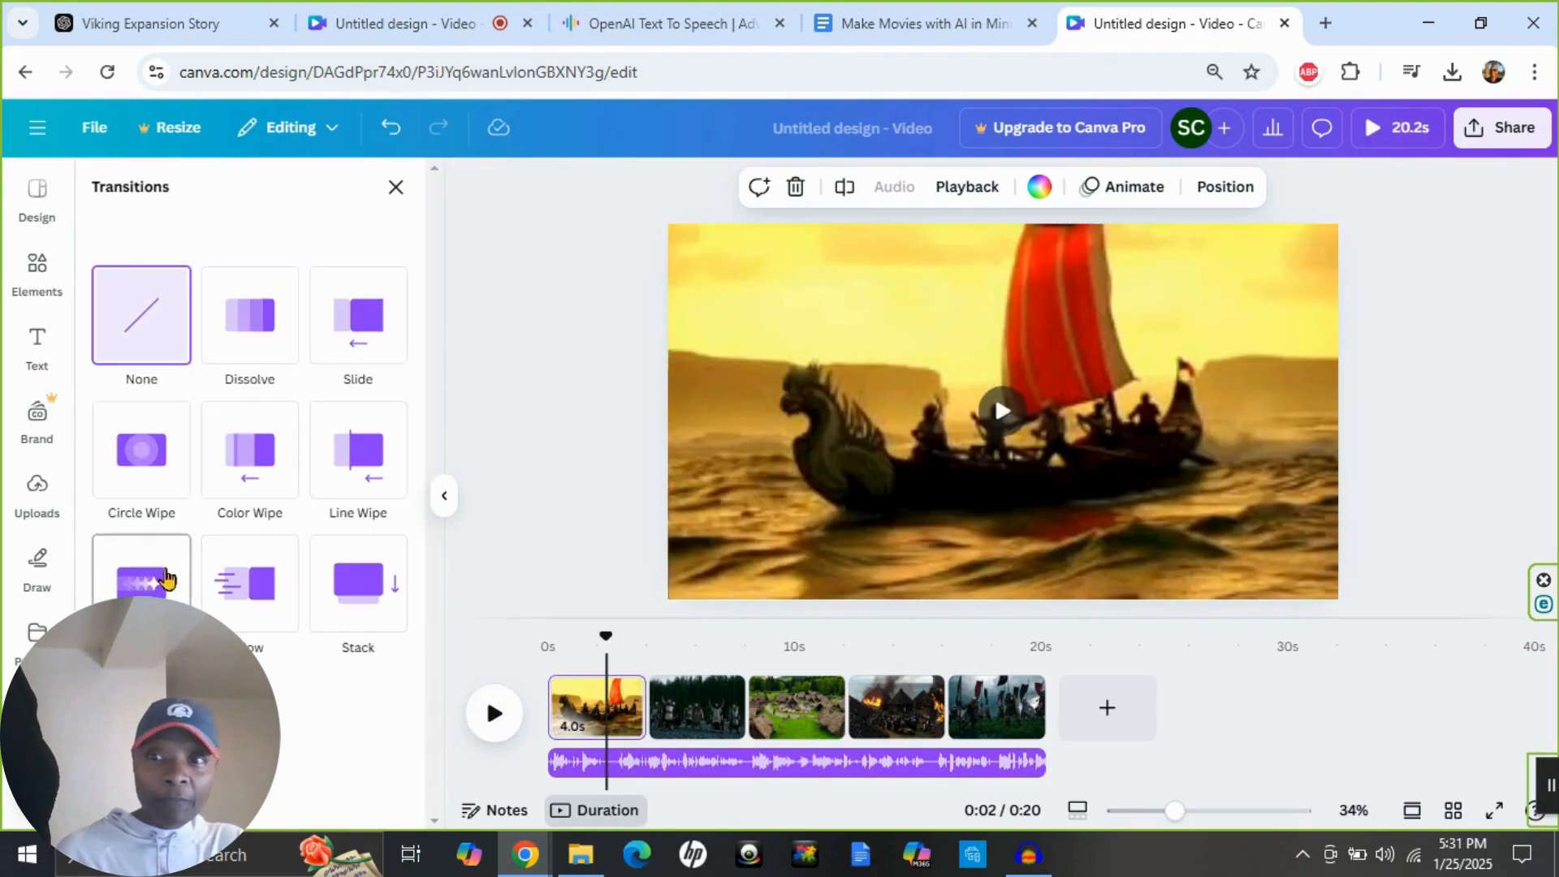
left_click(138, 581)
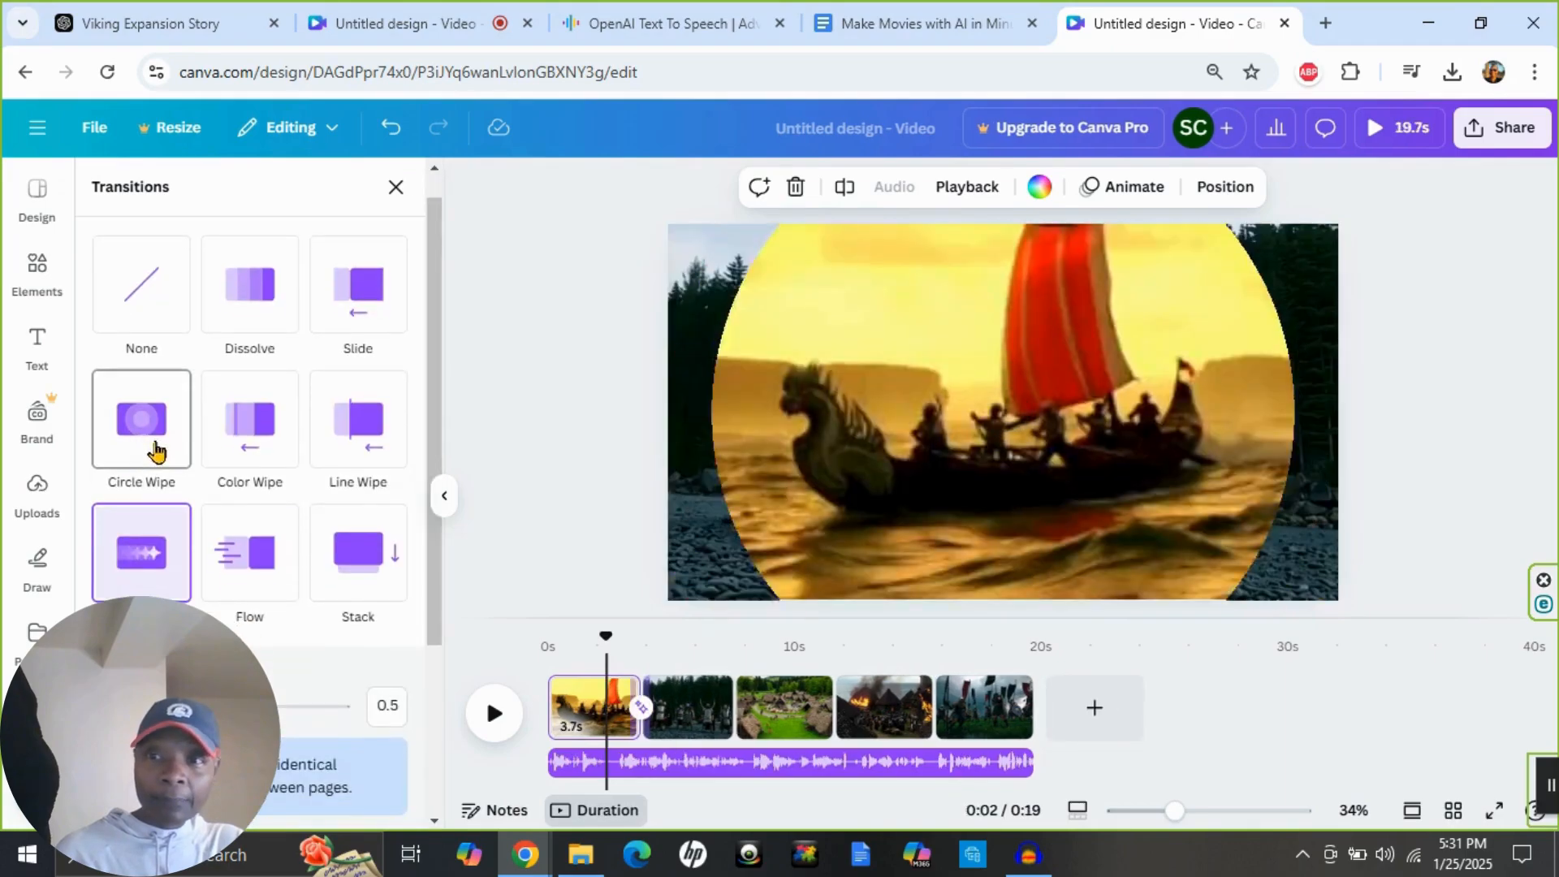
left_click(151, 446)
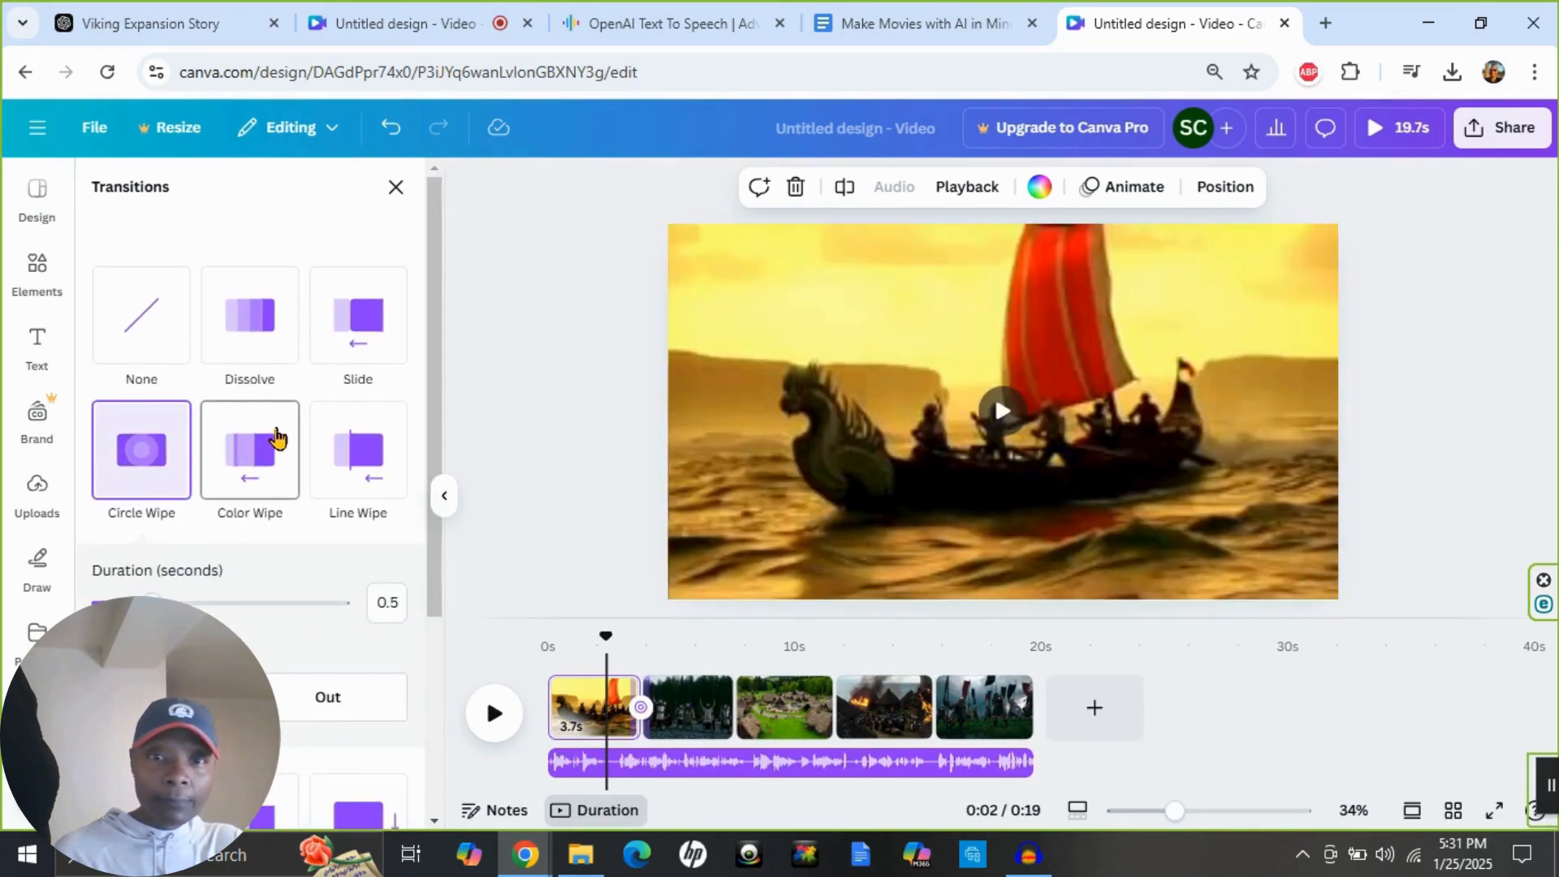
left_click(276, 438)
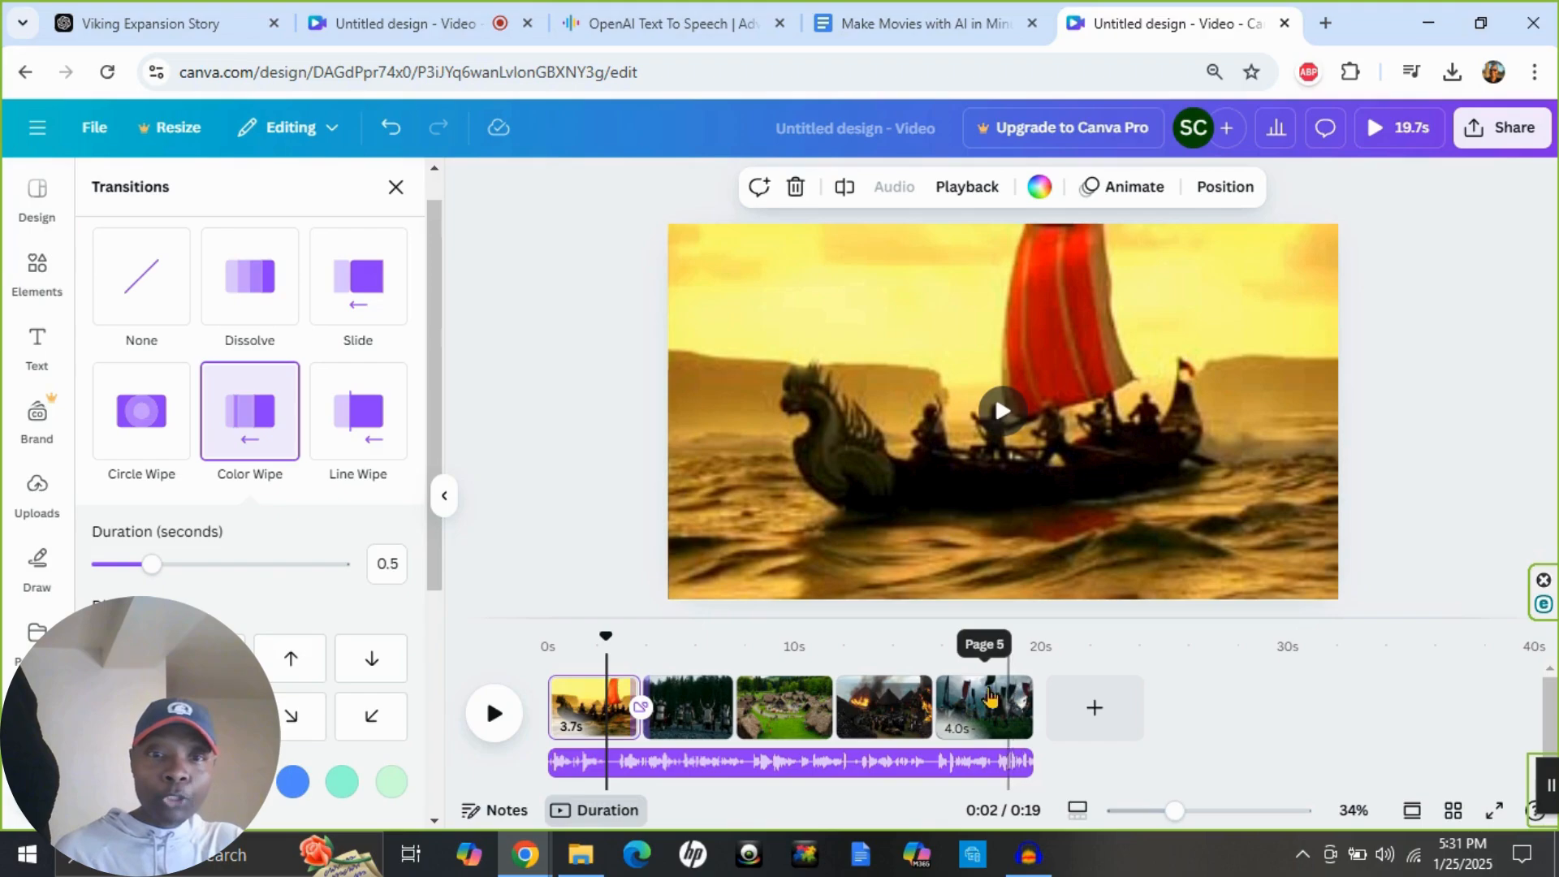
Duplicate the battlefield warriors page and the burning village page in the timeline.
right_click(1018, 696)
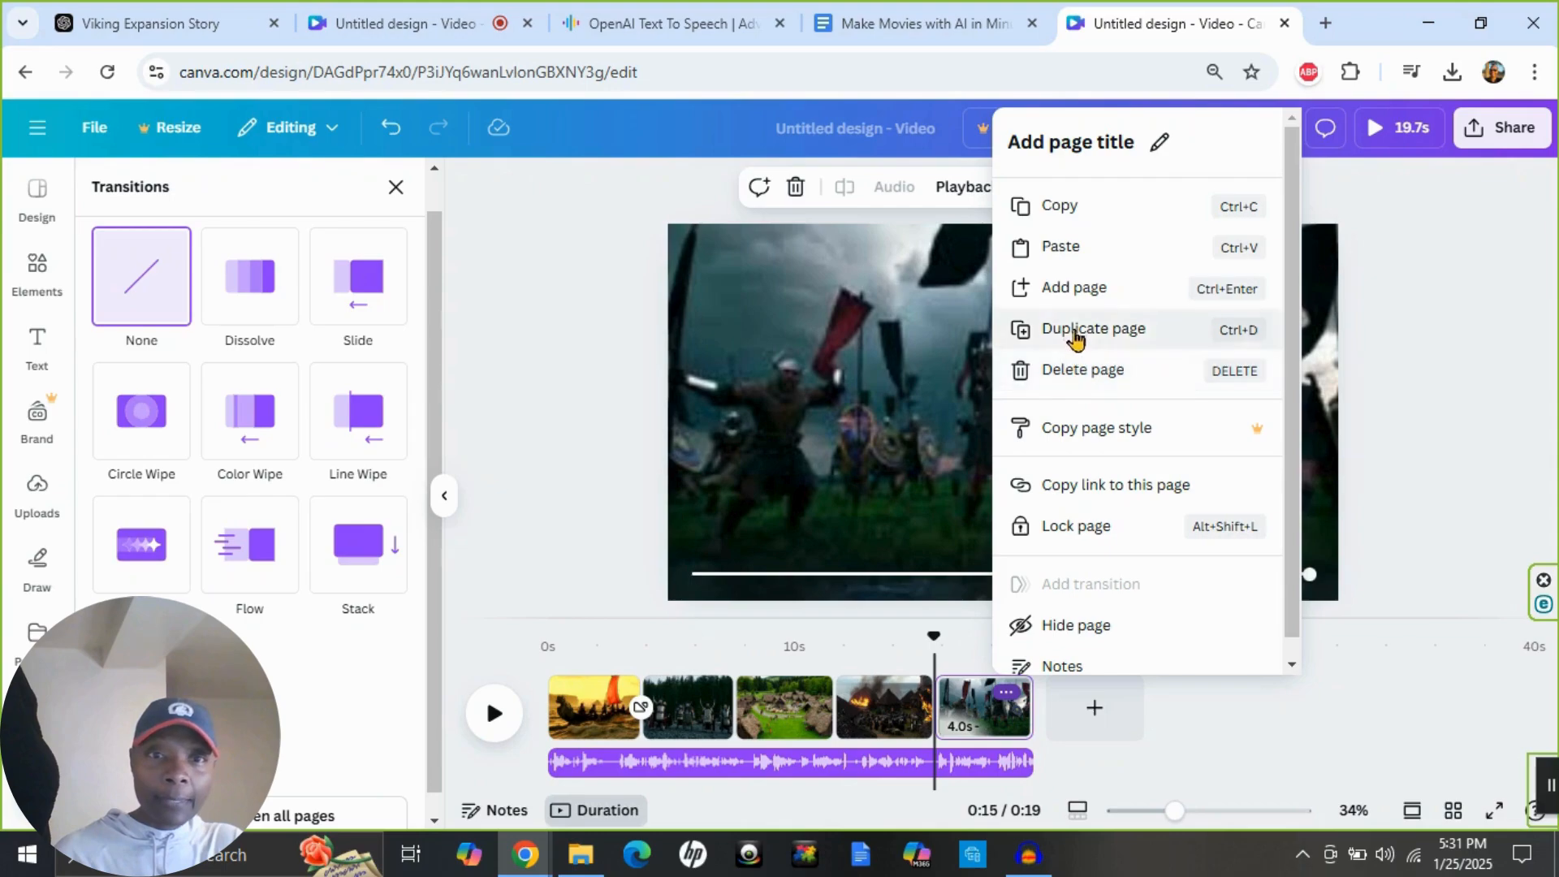
left_click(1074, 329)
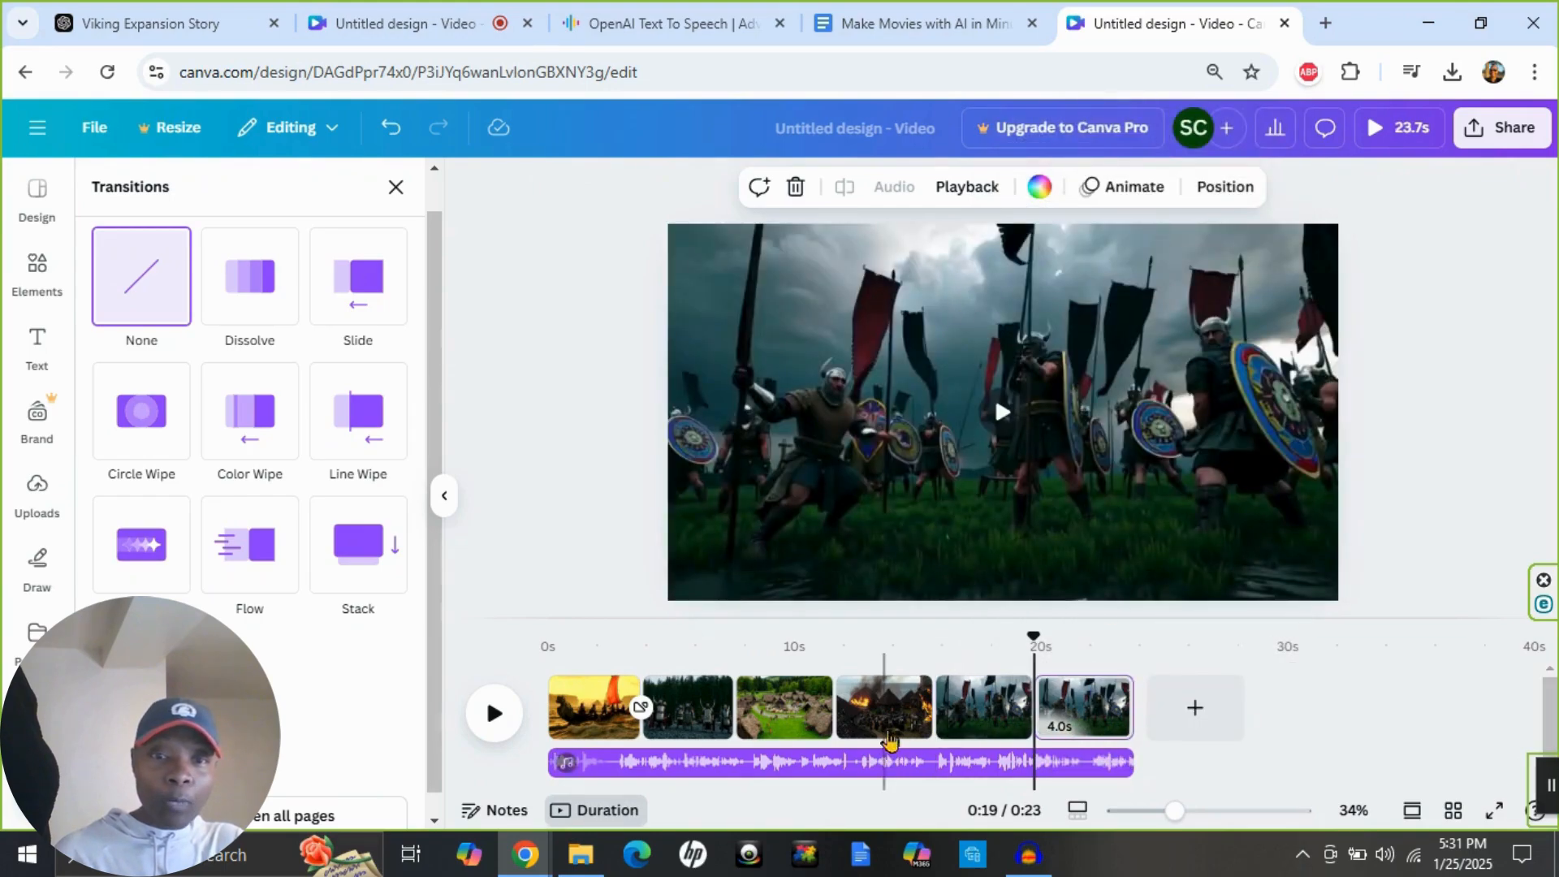
left_click(917, 687)
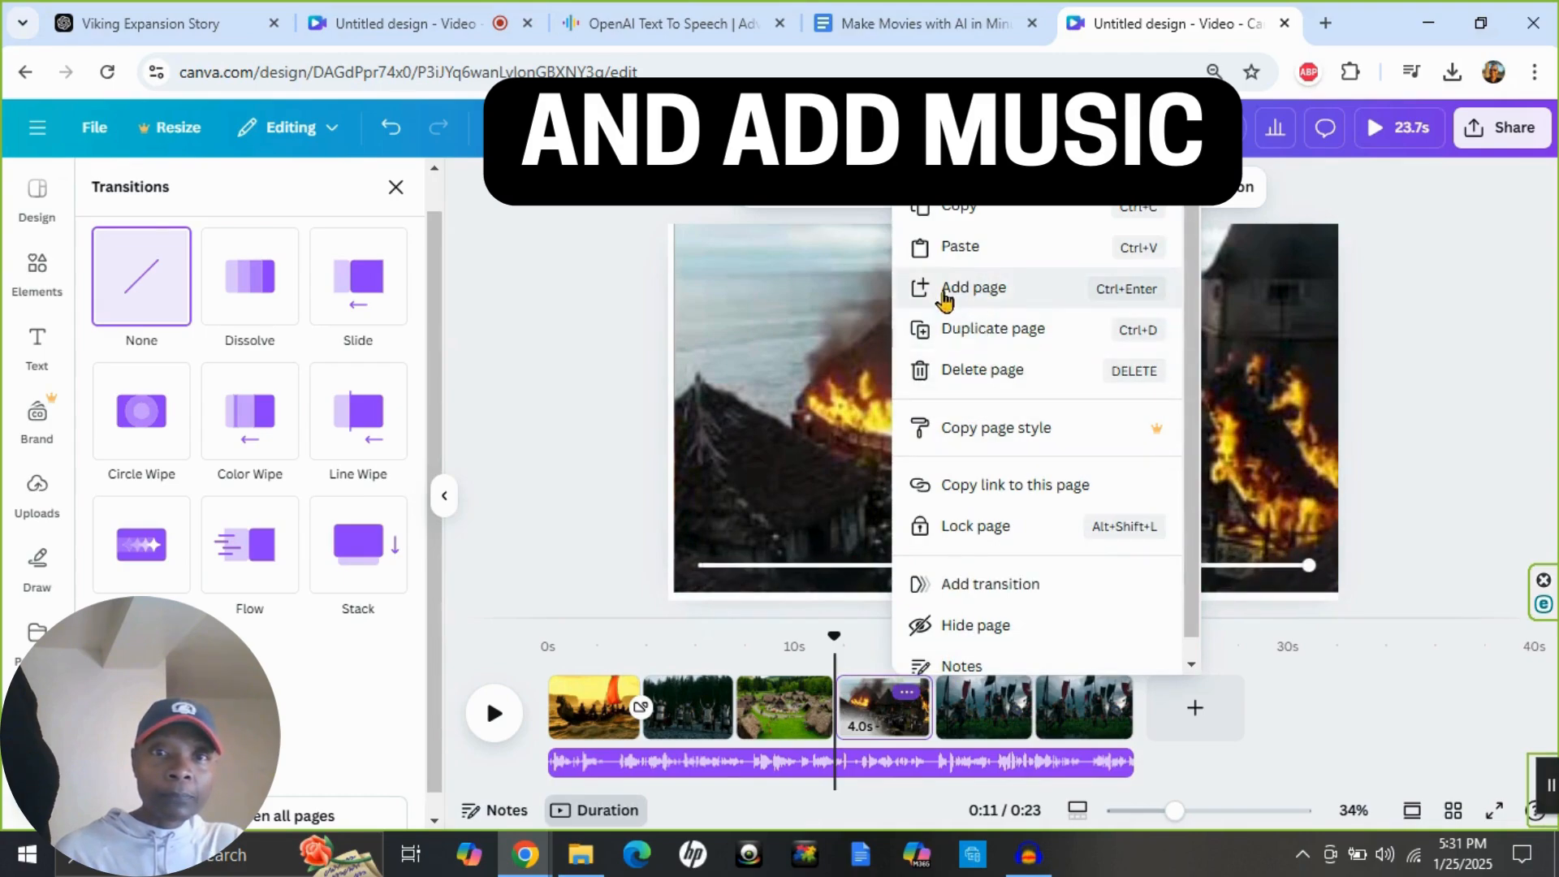
left_click(978, 330)
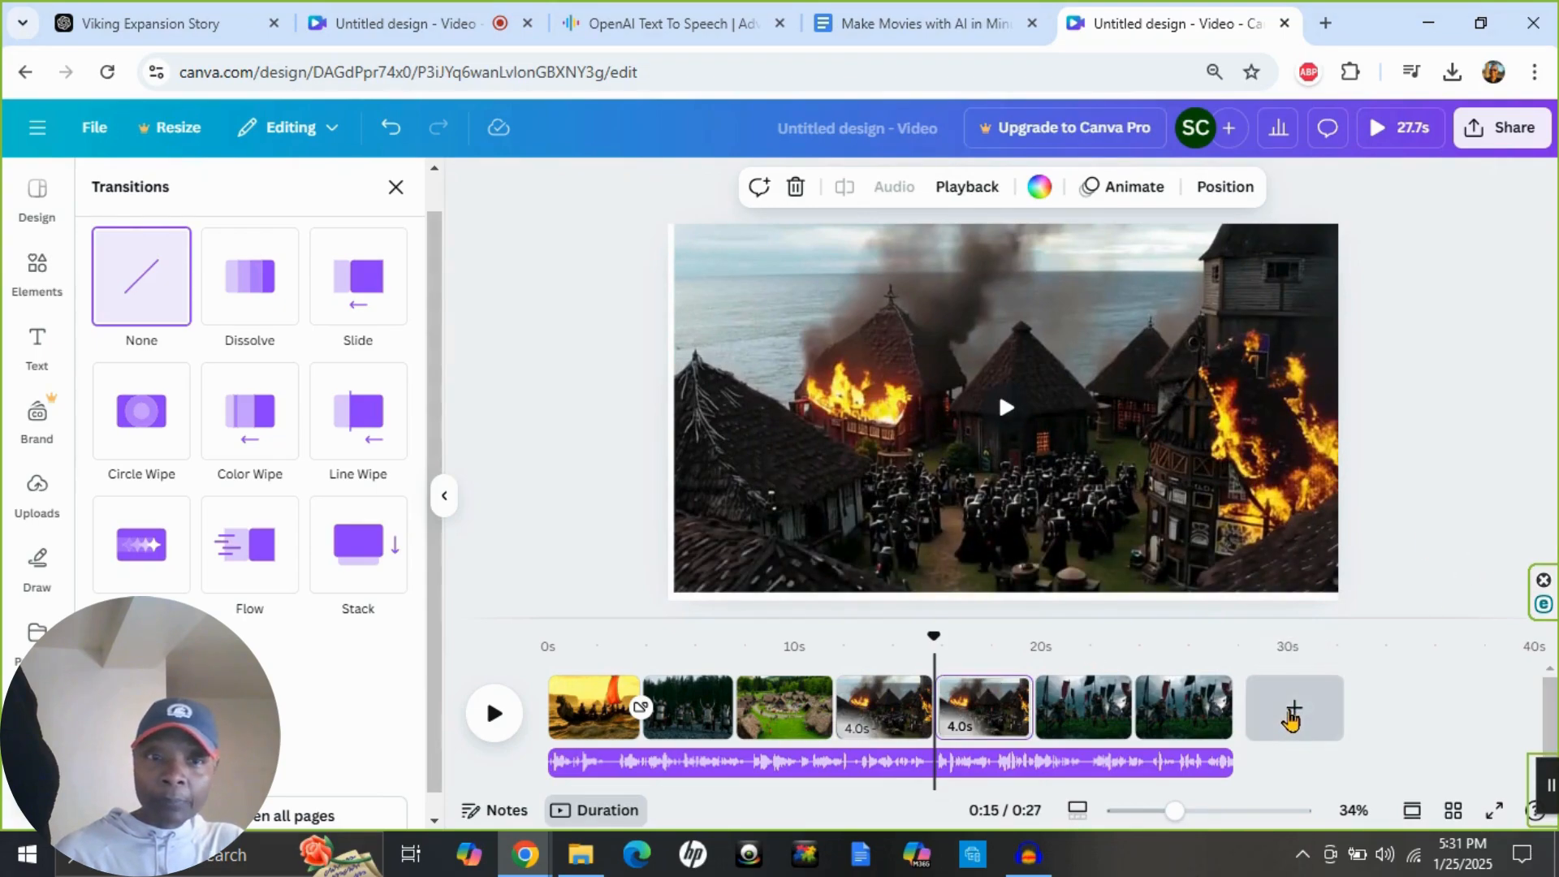
Add a blank page at the end of the timeline and insert the uploaded 49.3 s village video.
left_click(1292, 717)
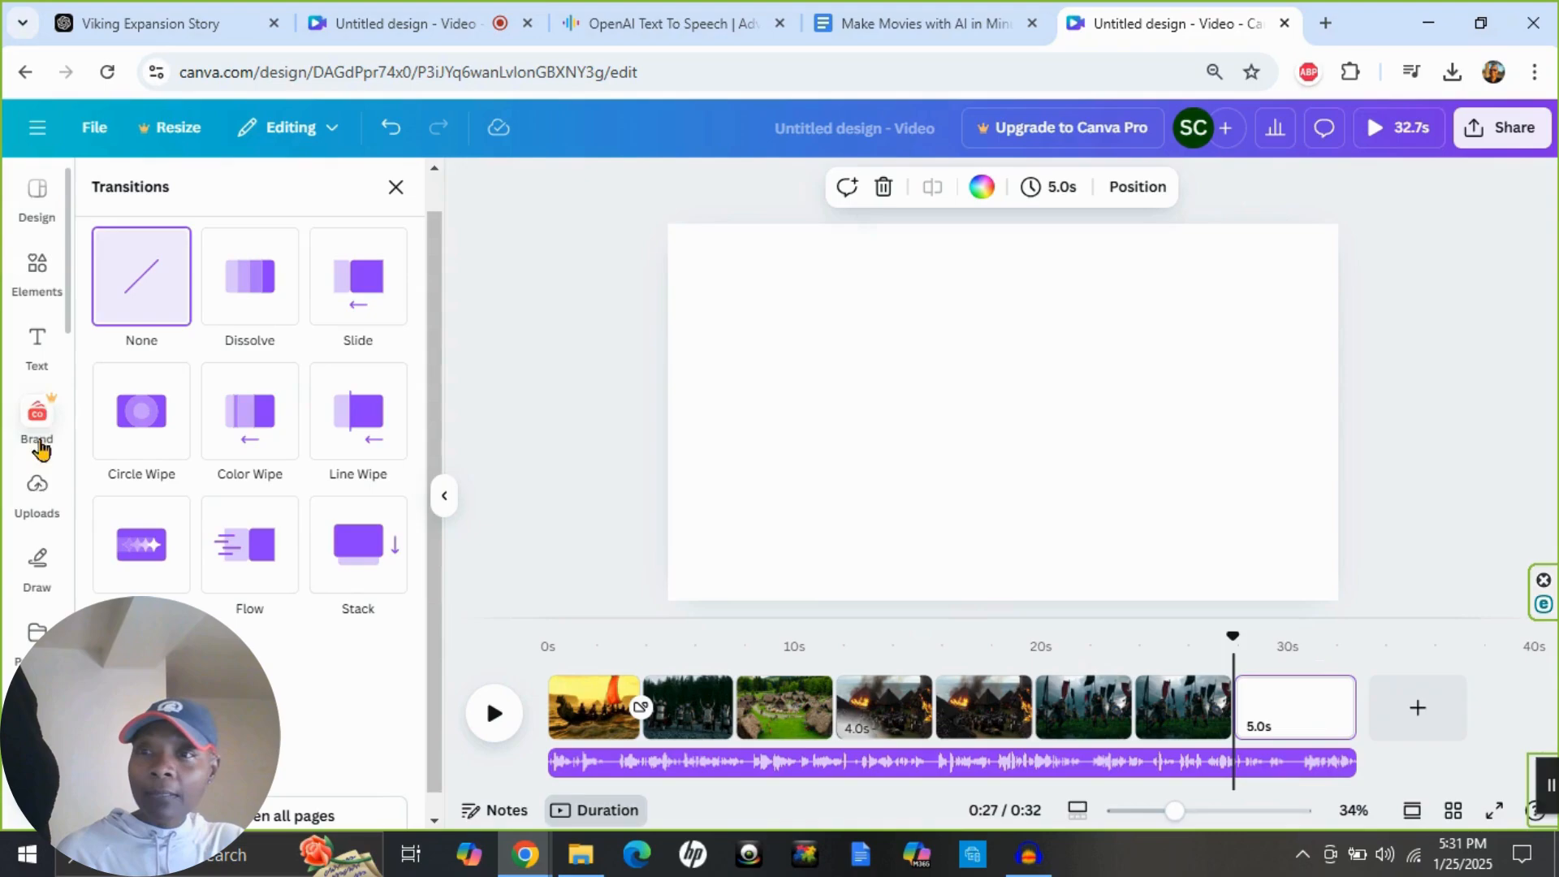
left_click(27, 491)
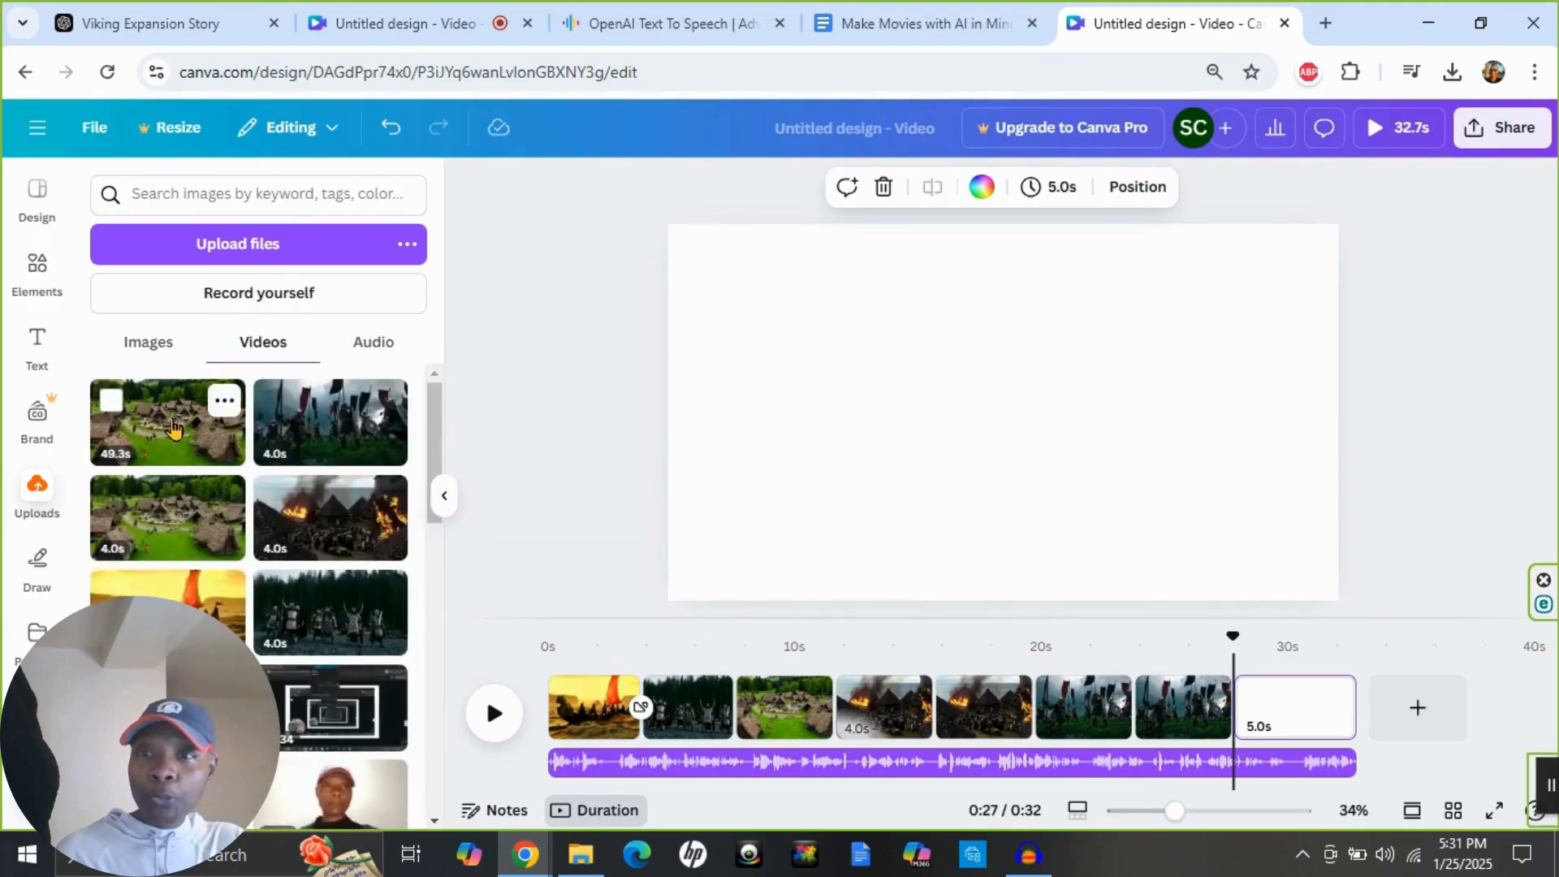
left_click(171, 424)
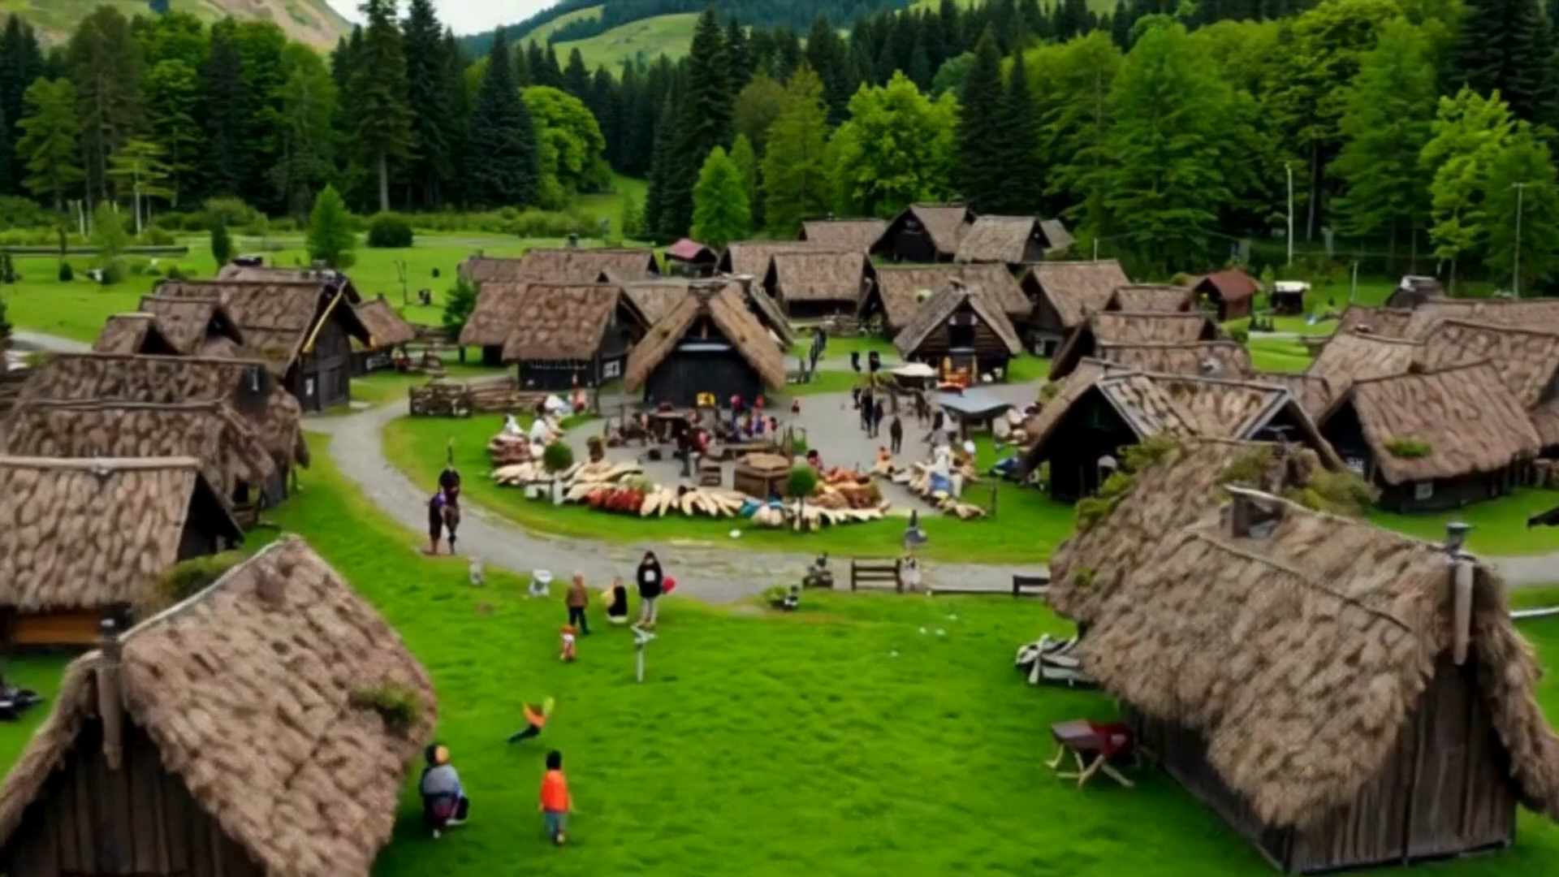